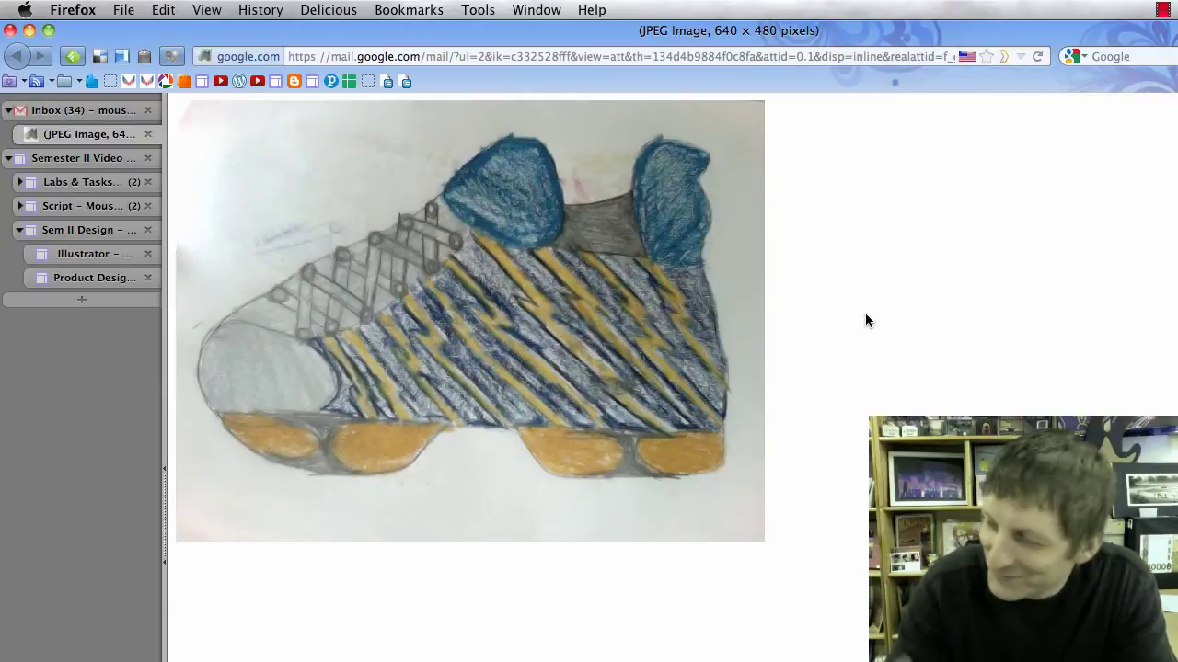
Switch from the shoe picture in Firefox to Adobe Illustrator CS4's Welcome screen.
key(super+Tab)
key(super+Tab)
key(super+Tab)
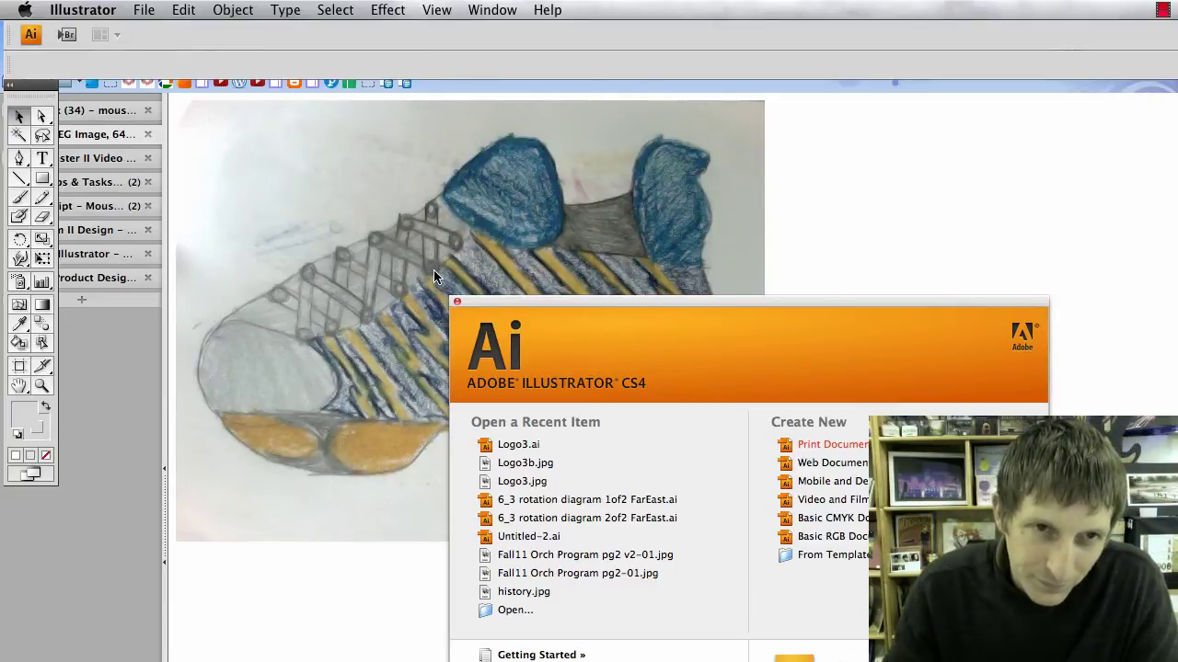
Create a new A4 document titled 'Shoe Product Design' with its units set to inches.
key(super+n)
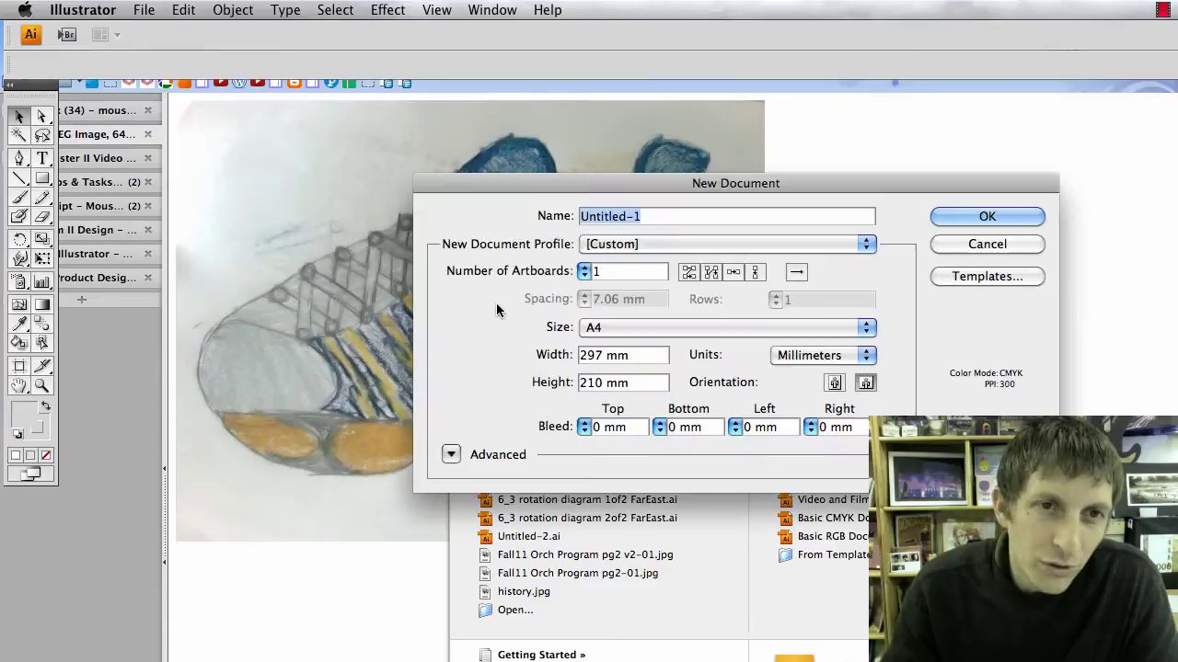
drag(488, 182, 641, 252)
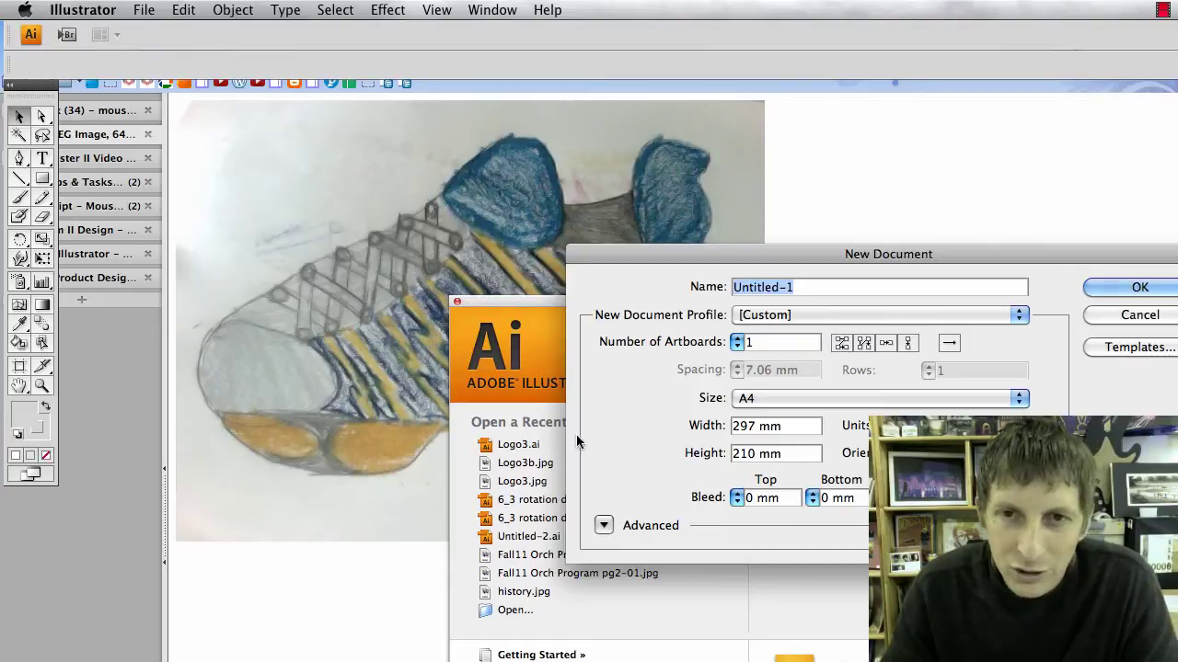
click(762, 397)
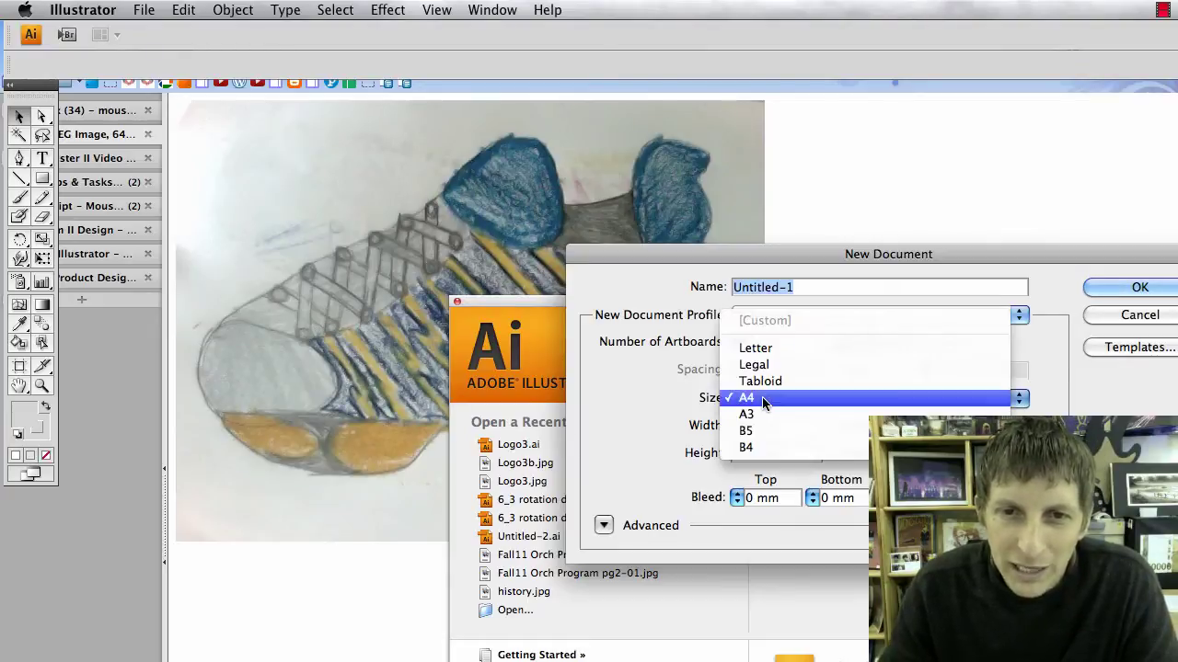
click(762, 397)
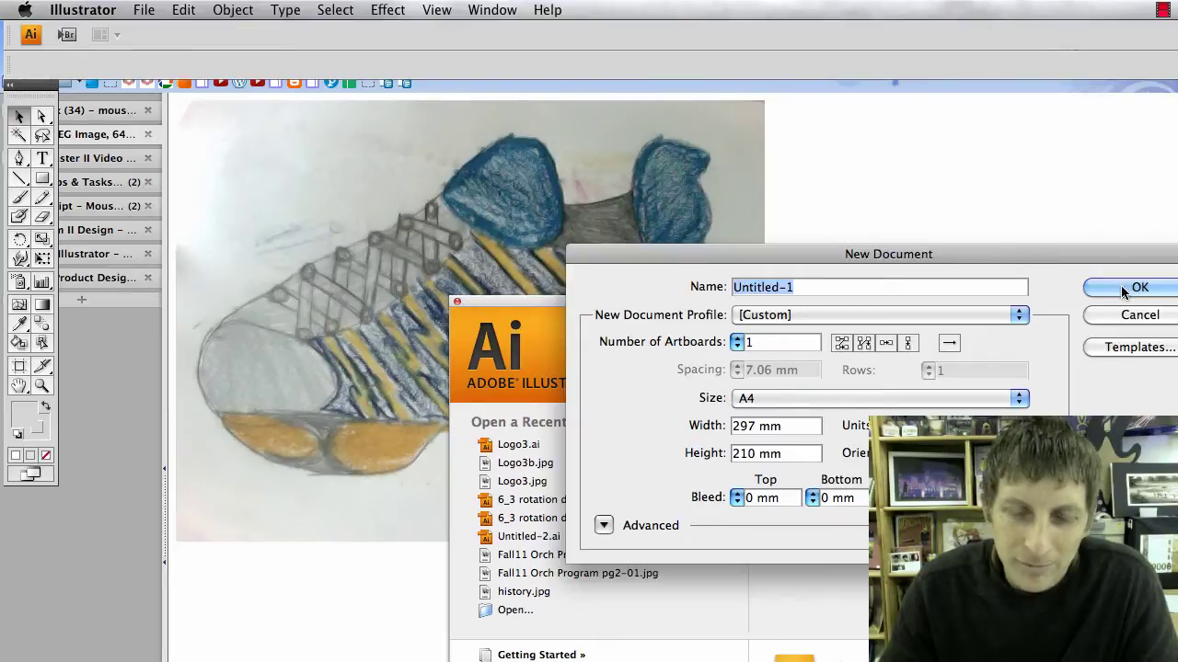
text(Shoe Des)
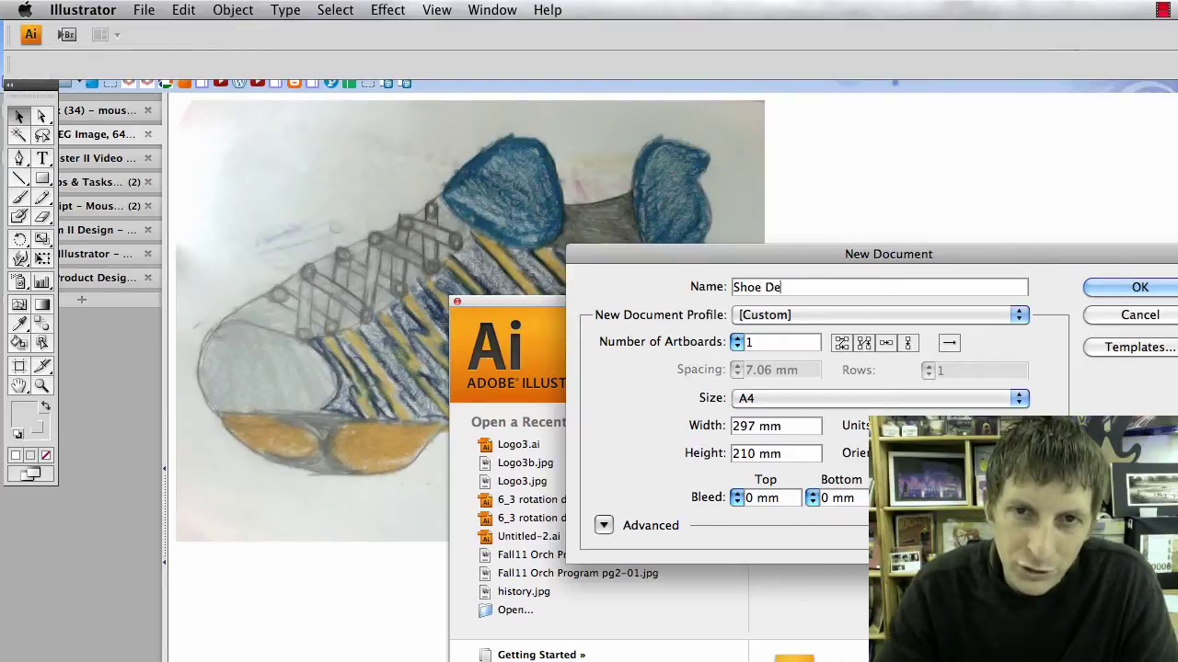
key(BackSpace)
key(BackSpace)
key(BackSpace)
text(Produ)
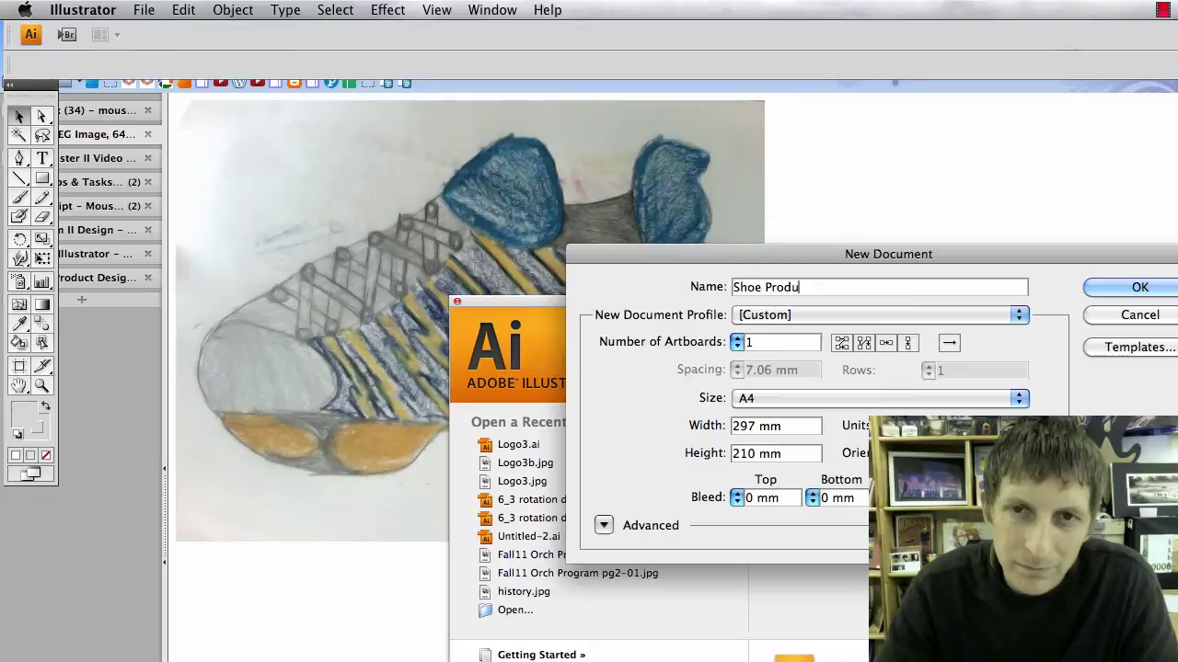
text(ct Design)
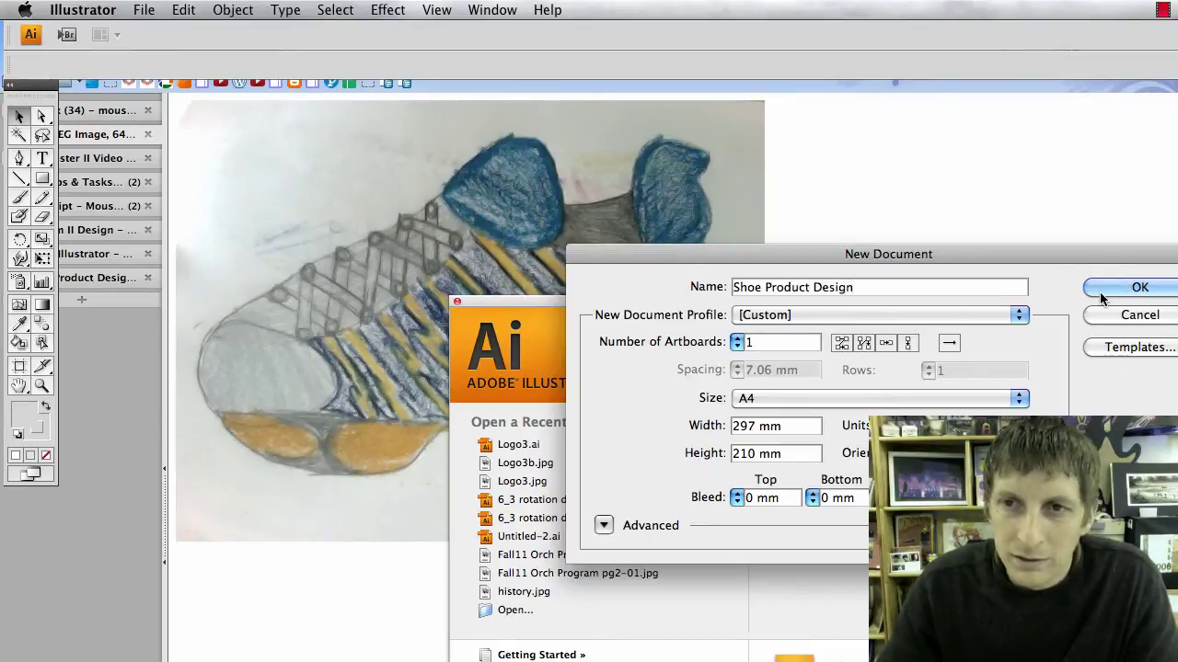
click(1003, 426)
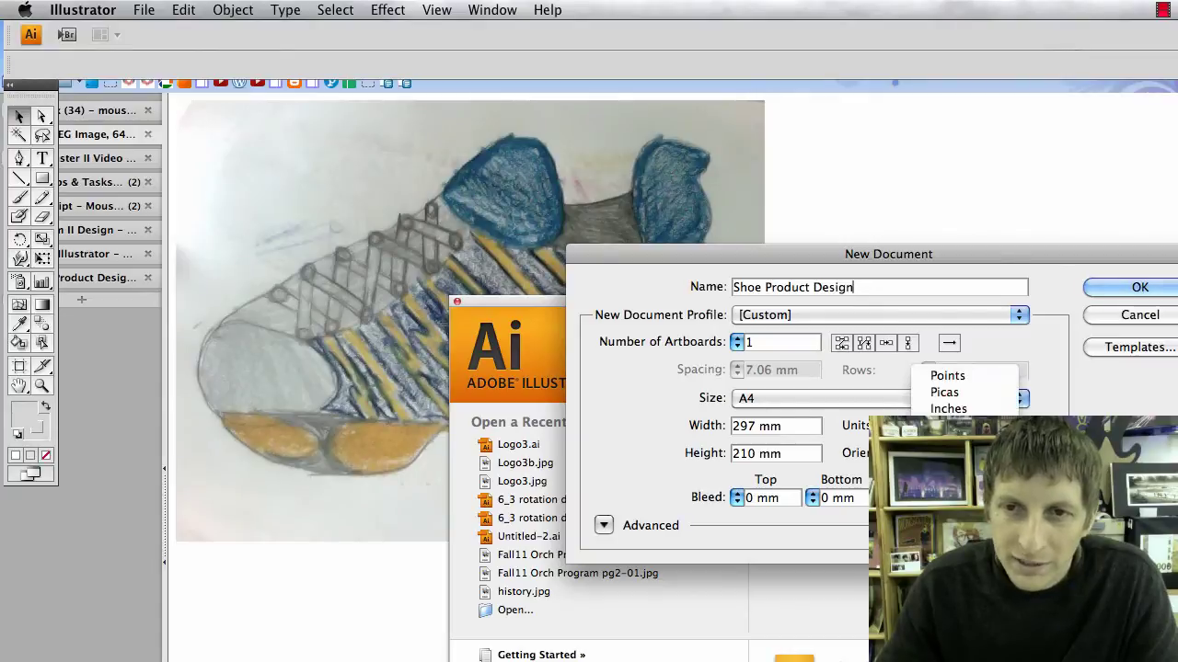
click(1012, 411)
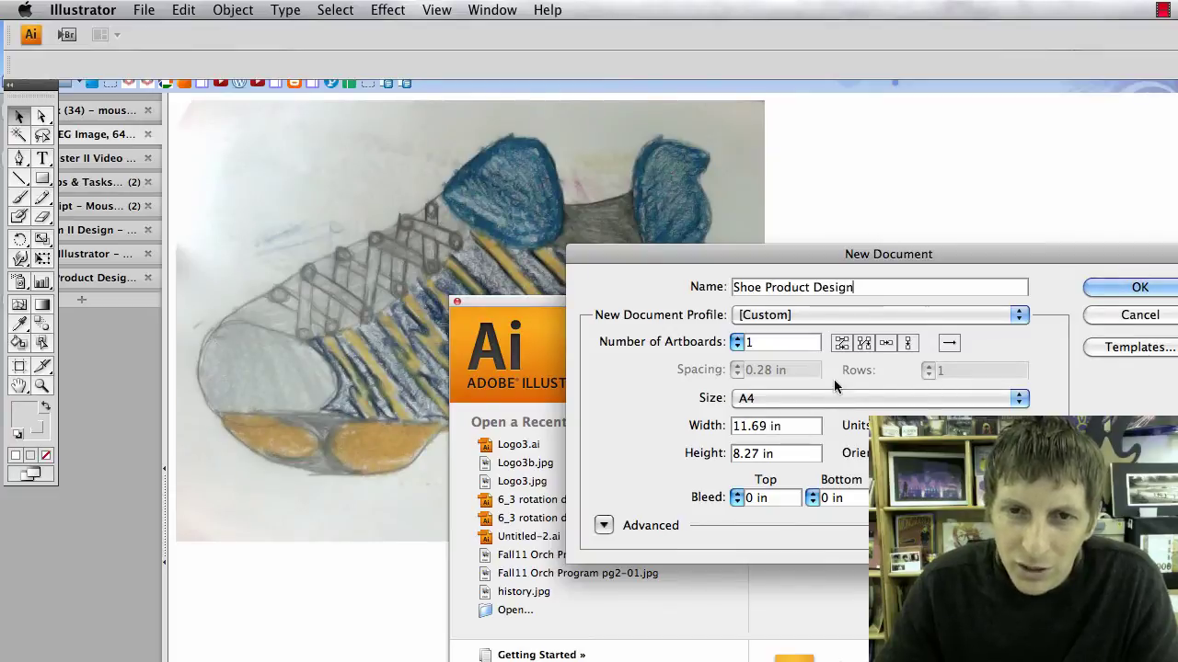
click(1141, 289)
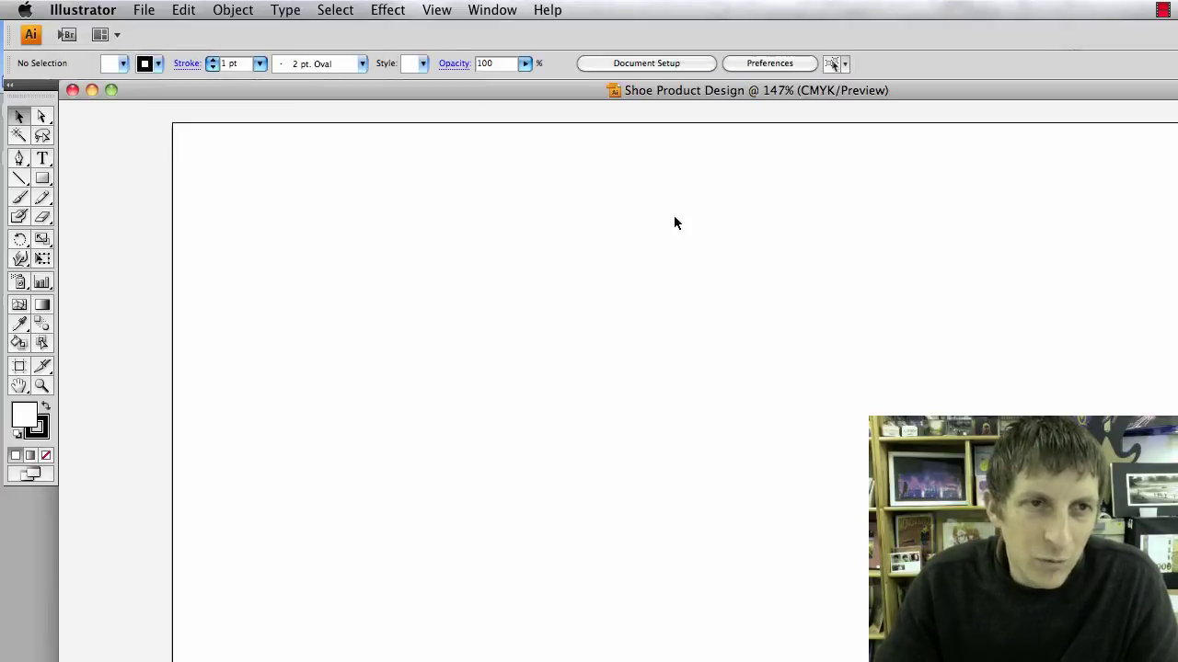
Save the shoe drawing from Firefox onto the desktop as a screenshot file and bring it to Illustrator.
key(super+Tab)
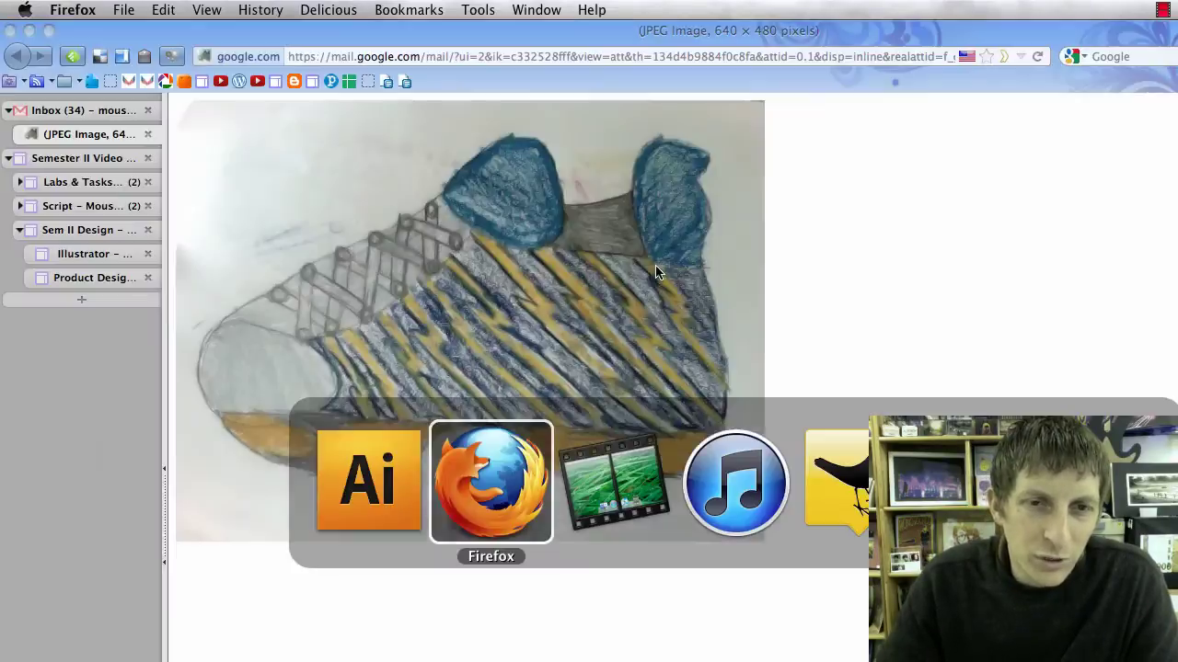
drag(289, 183, 678, 341)
key(F11)
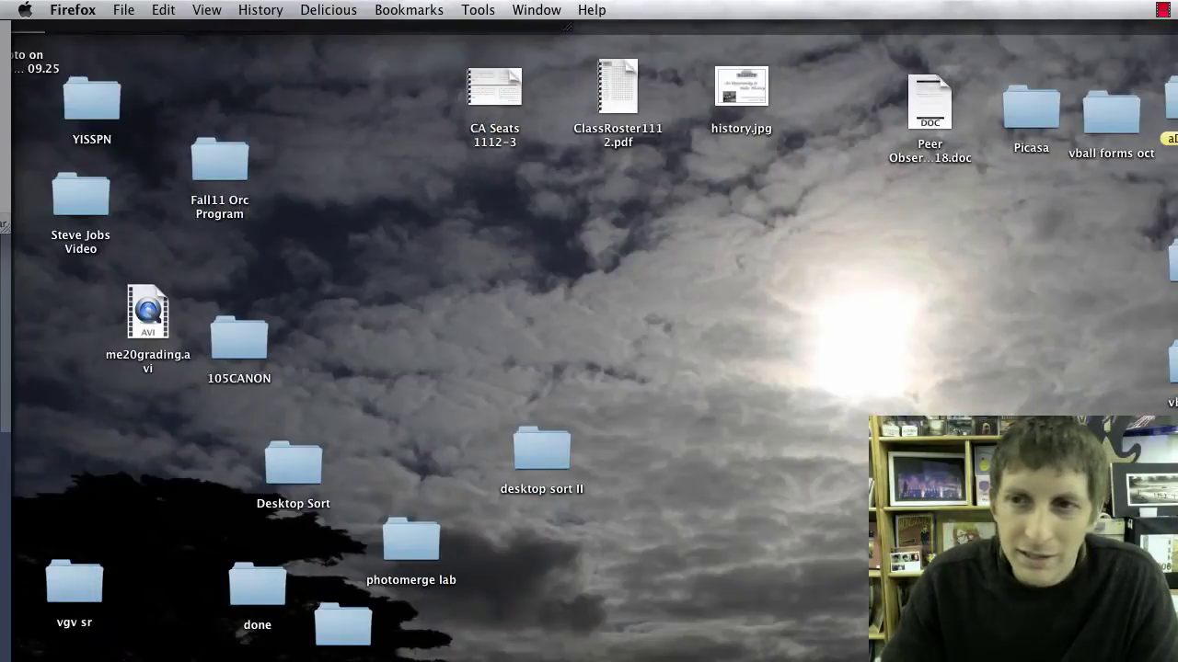
drag(374, 271, 644, 405)
key(super+Tab)
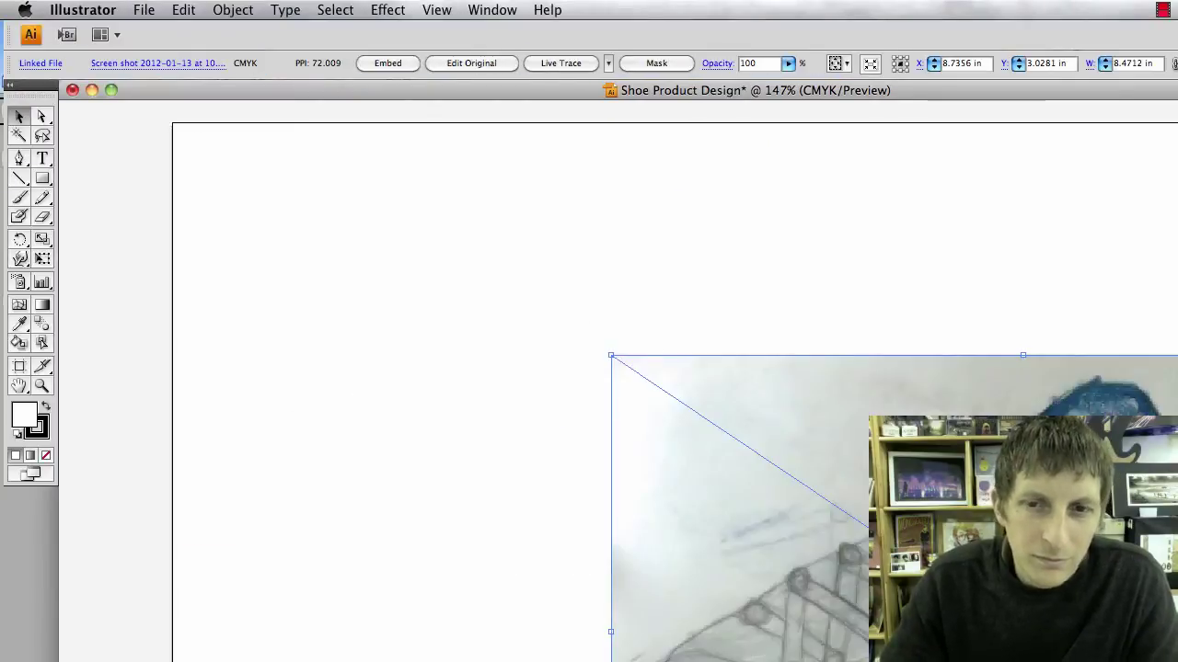
Drop the shoe screenshot on the artboard, move it up over most of the page, and deselect it.
mouse_move(1067, 635)
mouse_down()
mouse_move(682, 512)
mouse_move(668, 544)
mouse_move(692, 550)
mouse_move(696, 524)
mouse_move(711, 542)
mouse_up()
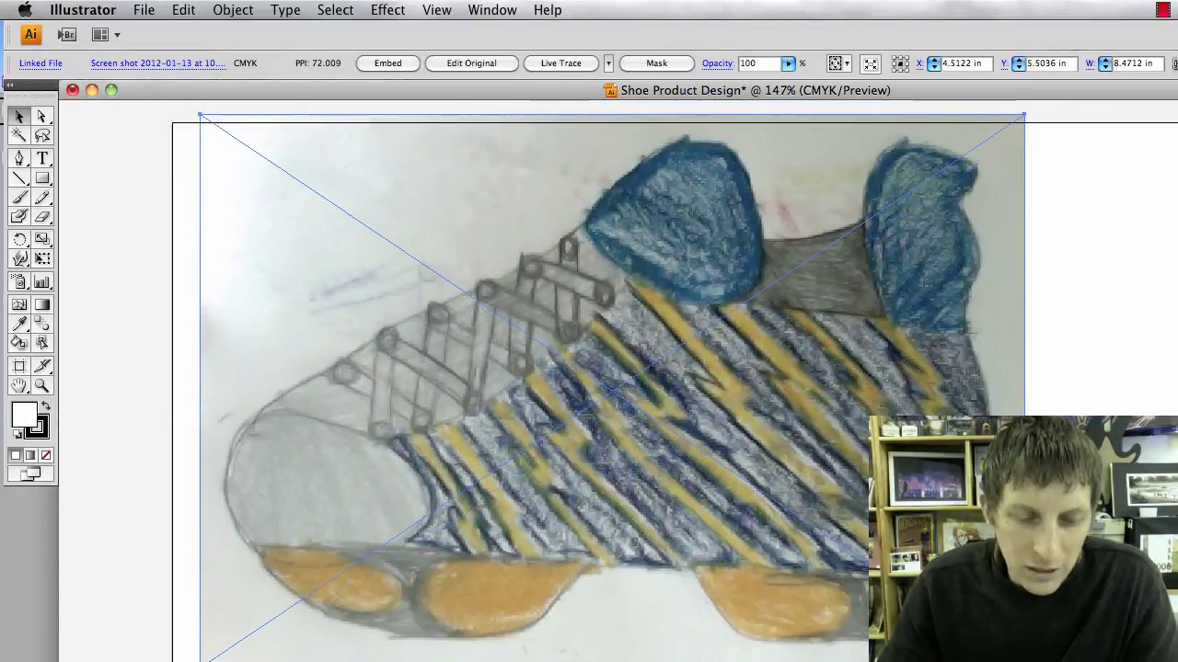
key(super+shift+a)
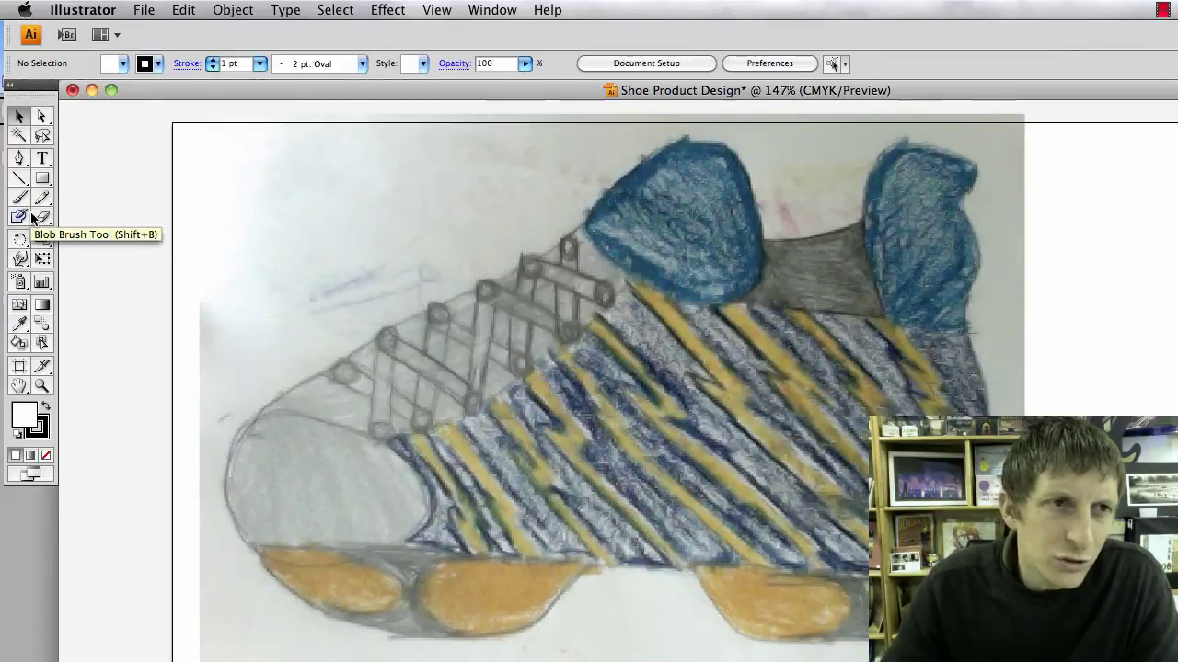
Draw a narrow white rounded rectangle over a lace strap and lengthen it to about 0.3 × 1.32 in.
drag(45, 176, 94, 198)
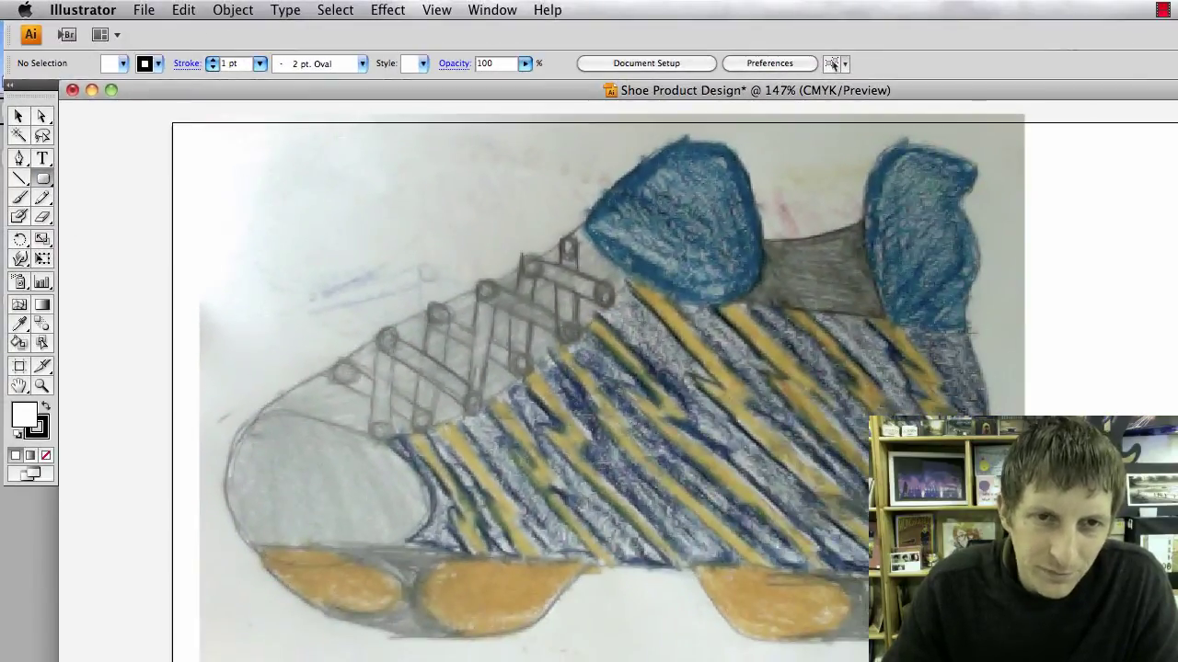
drag(482, 295, 518, 390)
key(v)
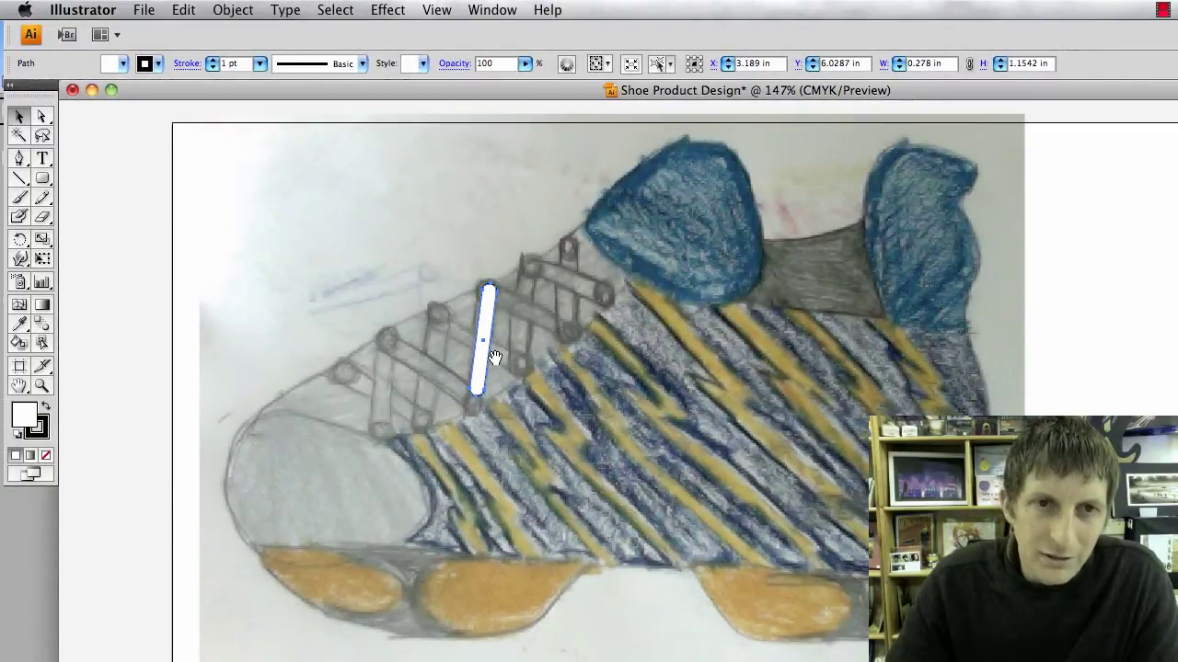
key(super+shift+b)
key(super+equal)
key(super+equal)
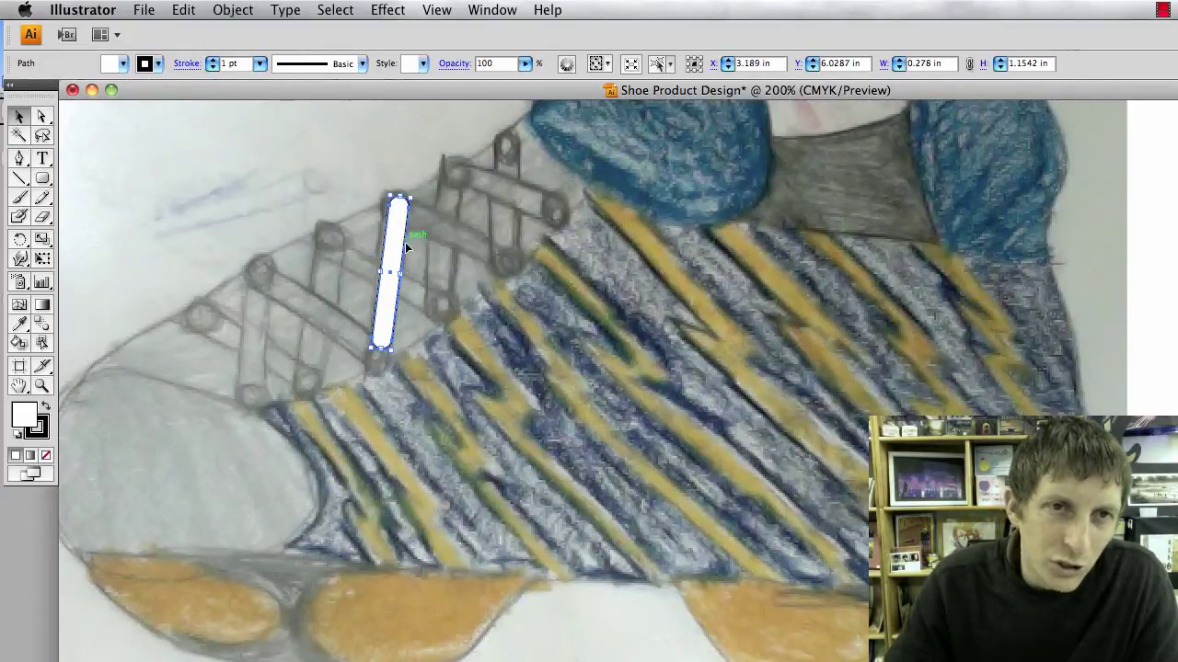
drag(378, 347, 375, 370)
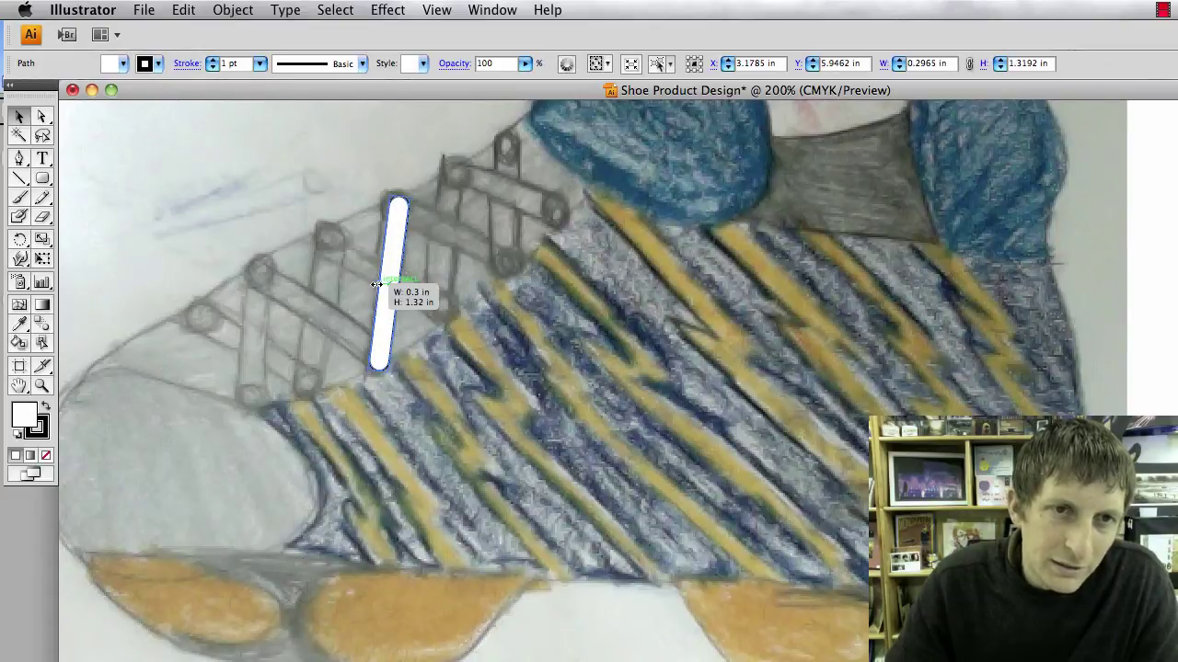
Give the lace bar a light blue fill and set its stroke to None.
click(123, 64)
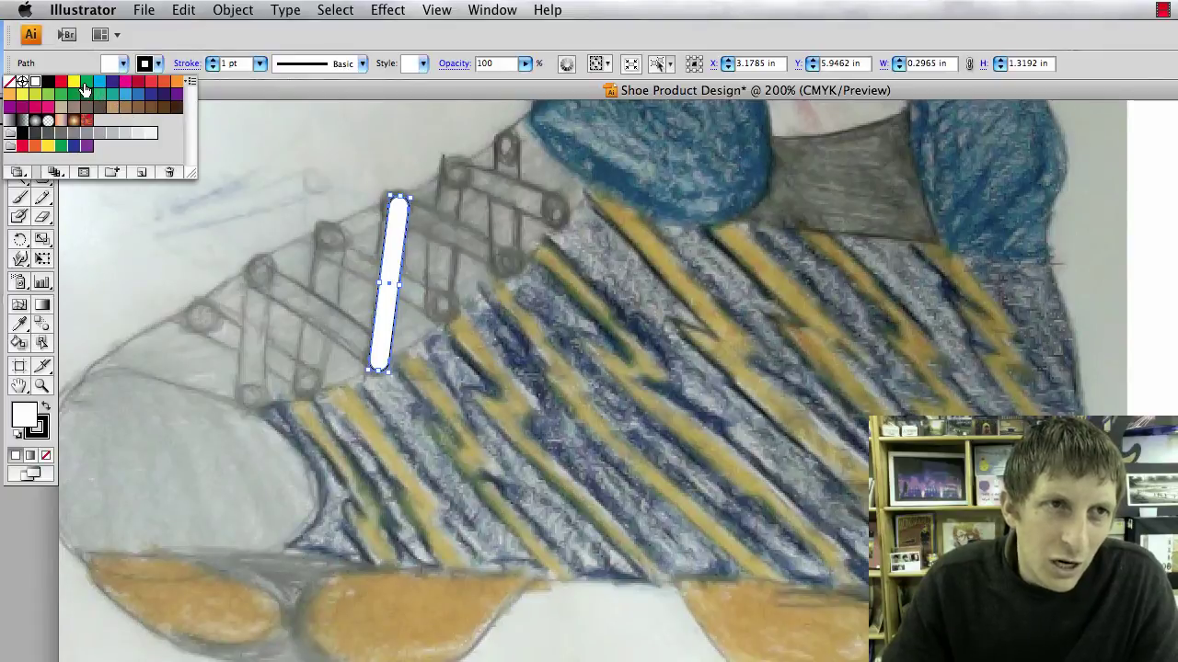
click(117, 98)
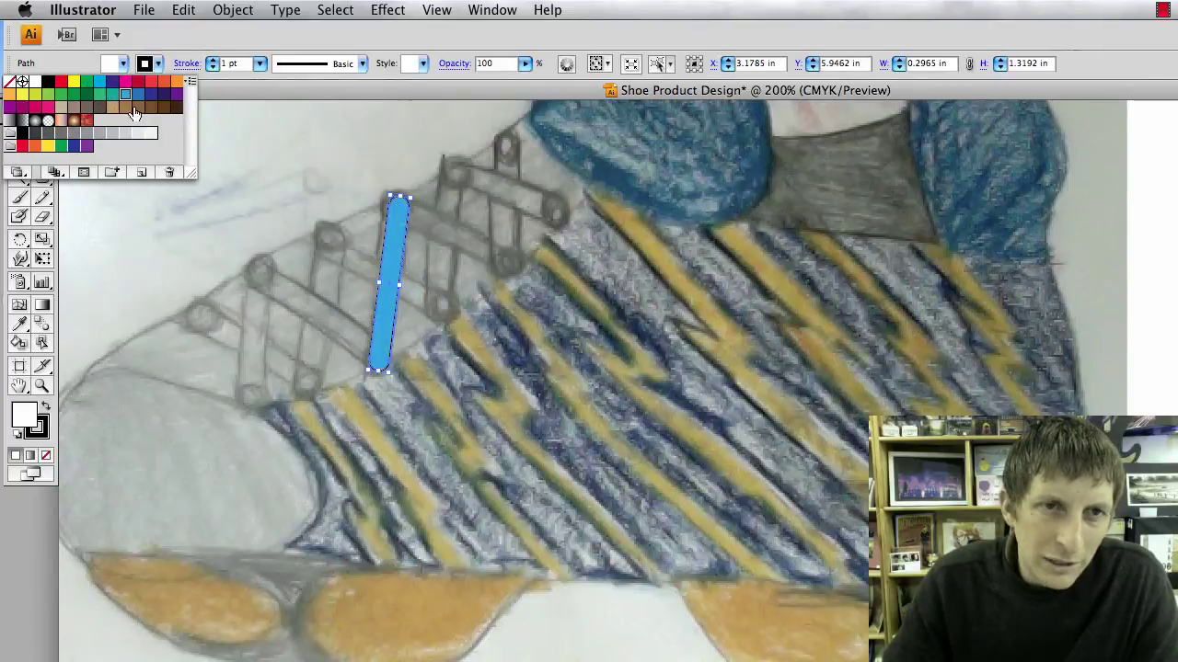
click(413, 341)
click(386, 309)
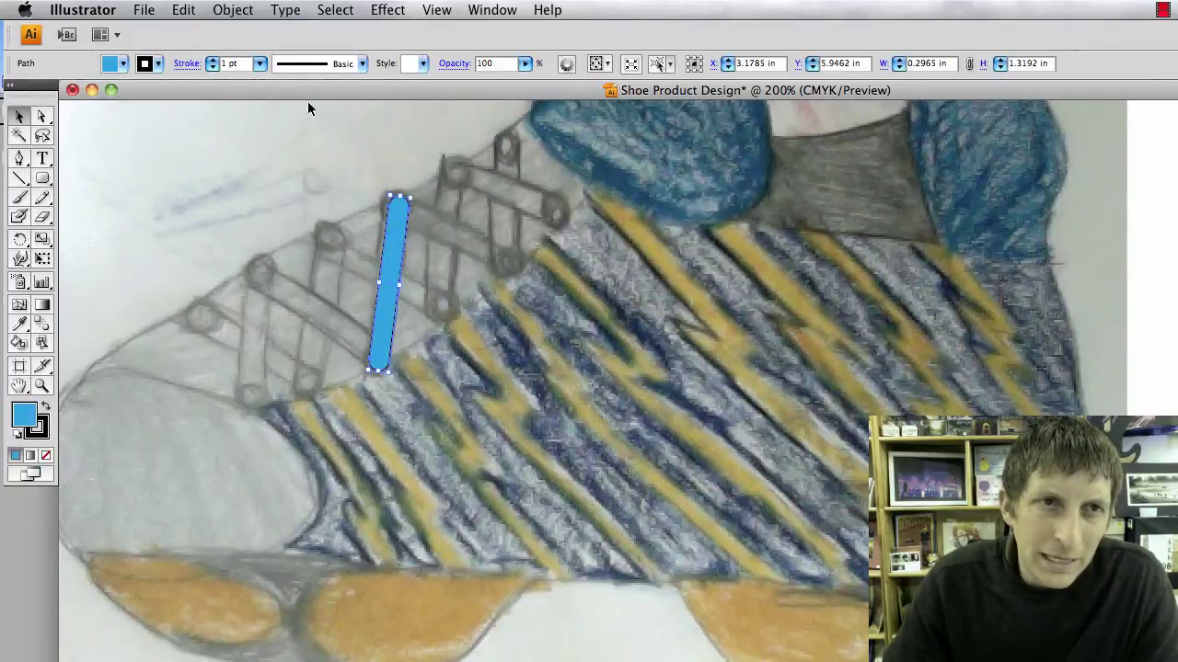
click(149, 66)
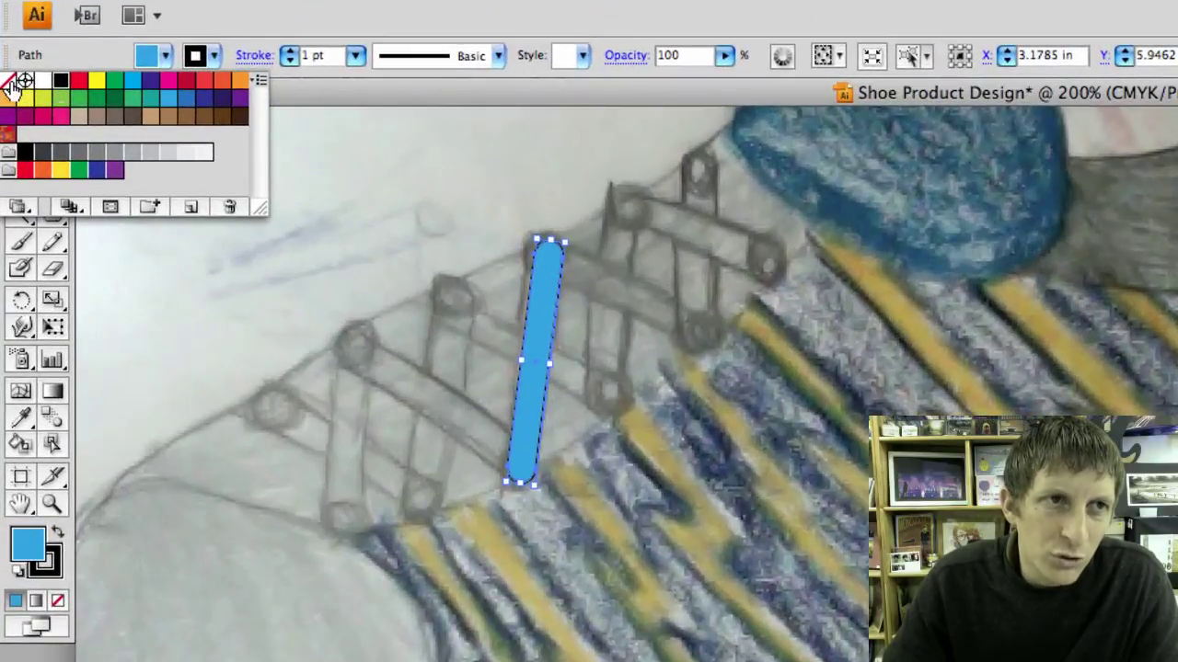
click(10, 81)
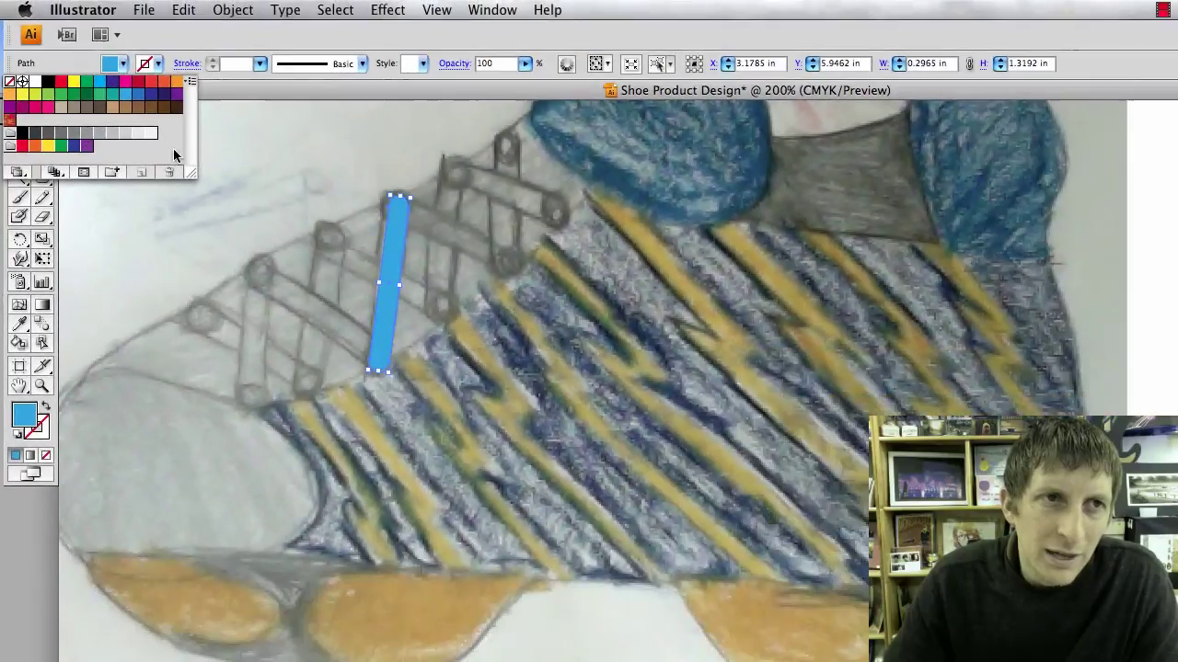
click(407, 202)
click(393, 289)
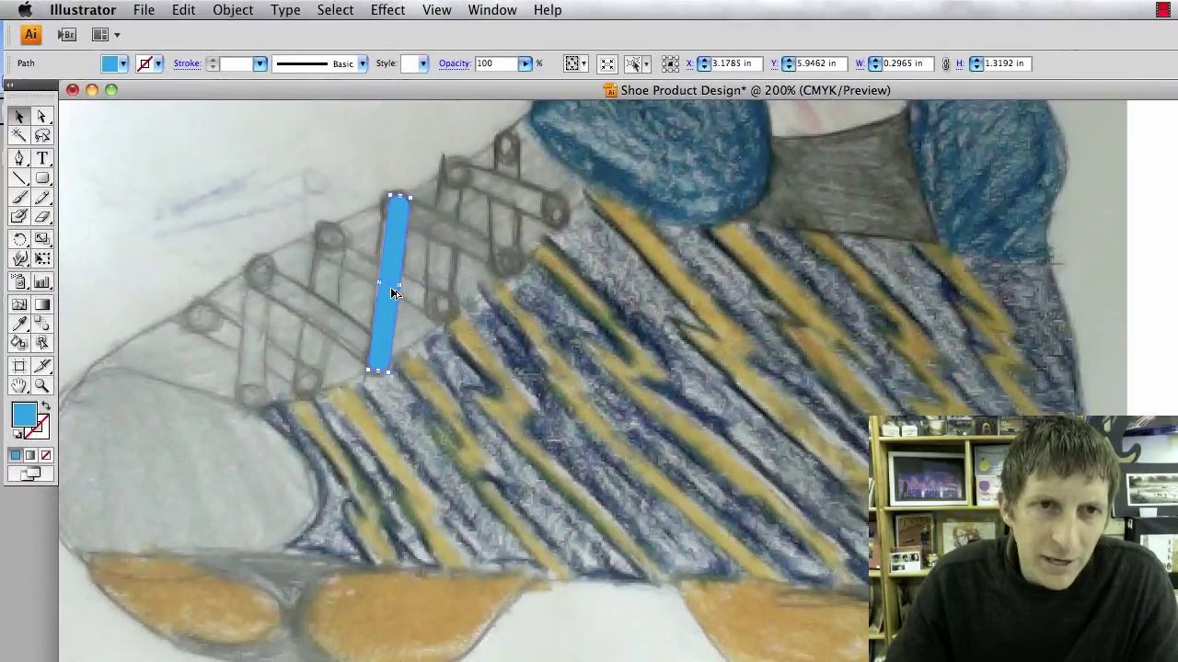
Copy the blue bar onto neighbouring straps, shortening the leftmost to about 0.27 × 1.12 in.
drag(391, 289, 317, 347)
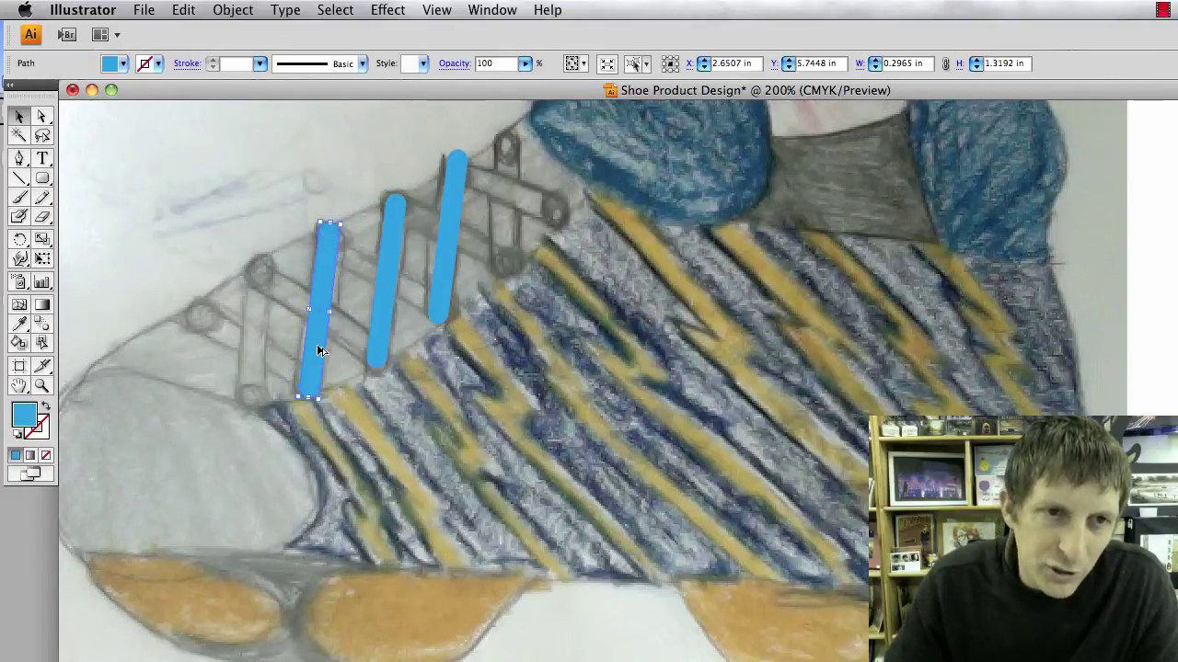
drag(317, 349, 261, 339)
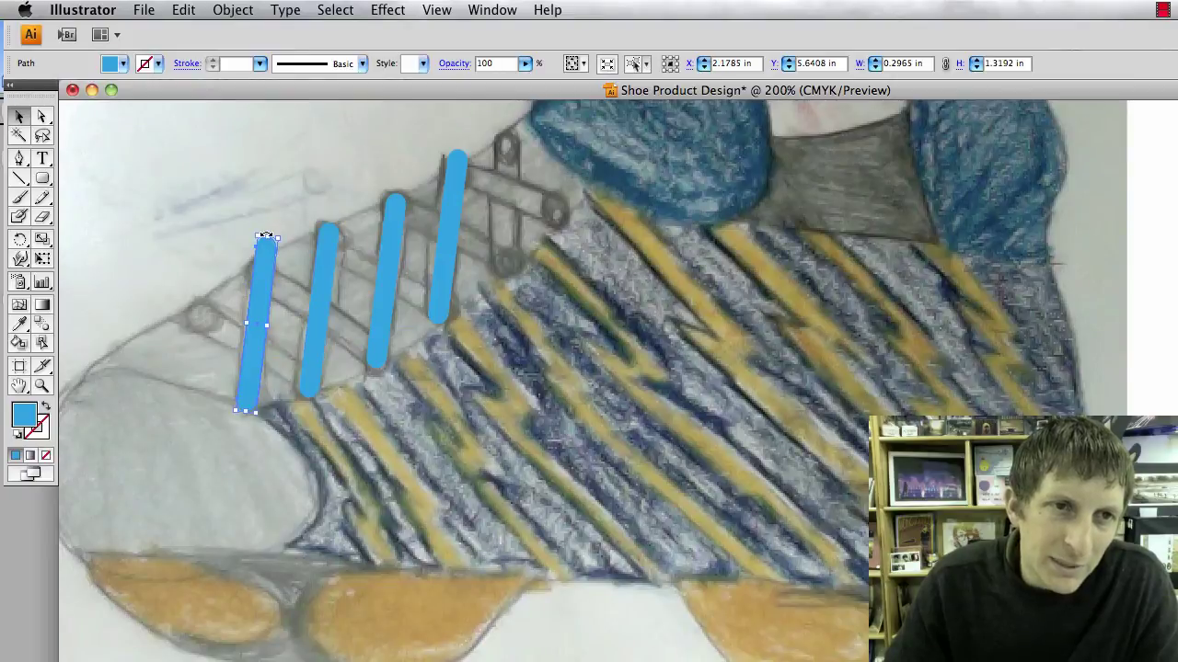
drag(267, 236, 263, 264)
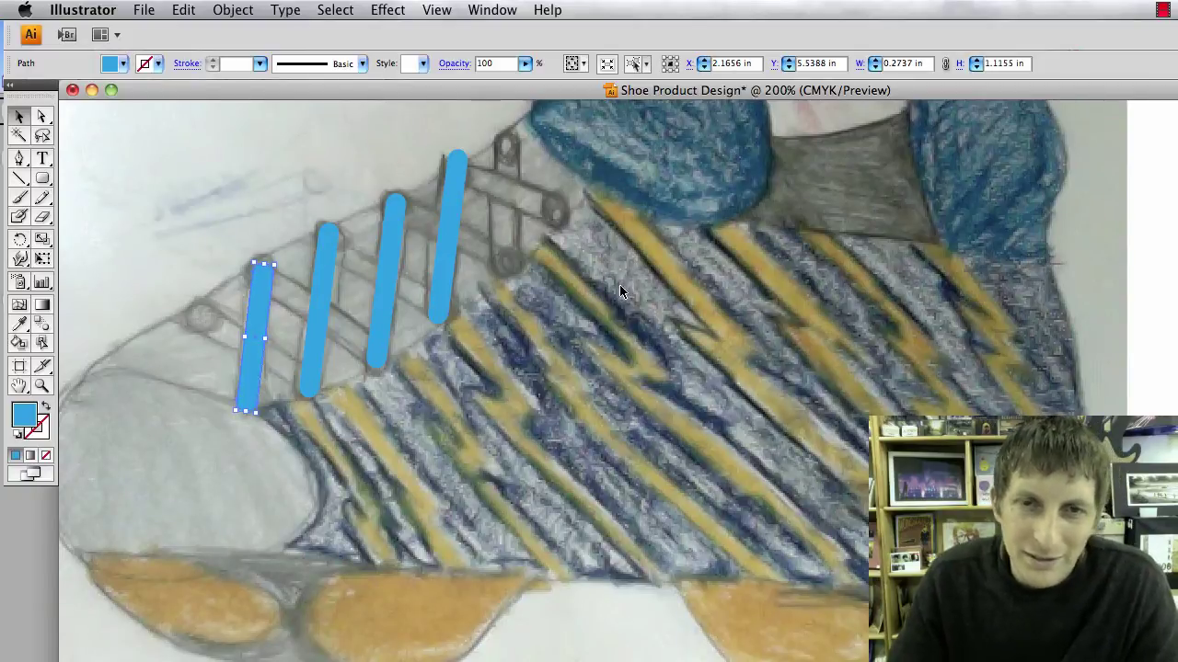
click(458, 236)
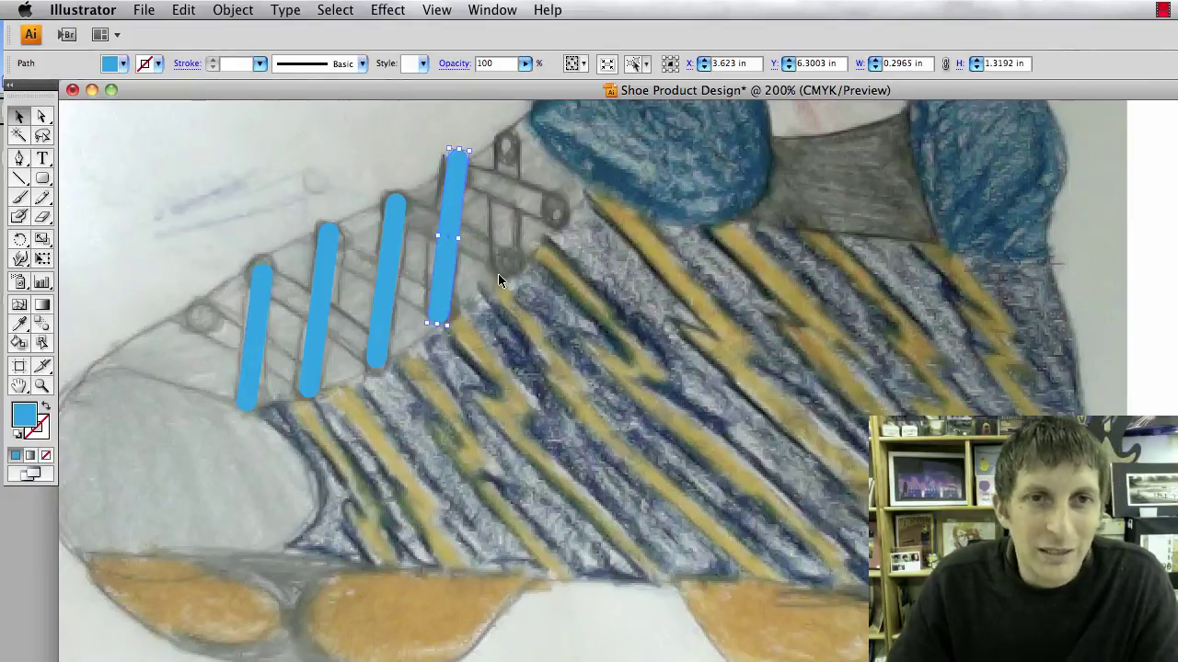
drag(446, 225, 512, 178)
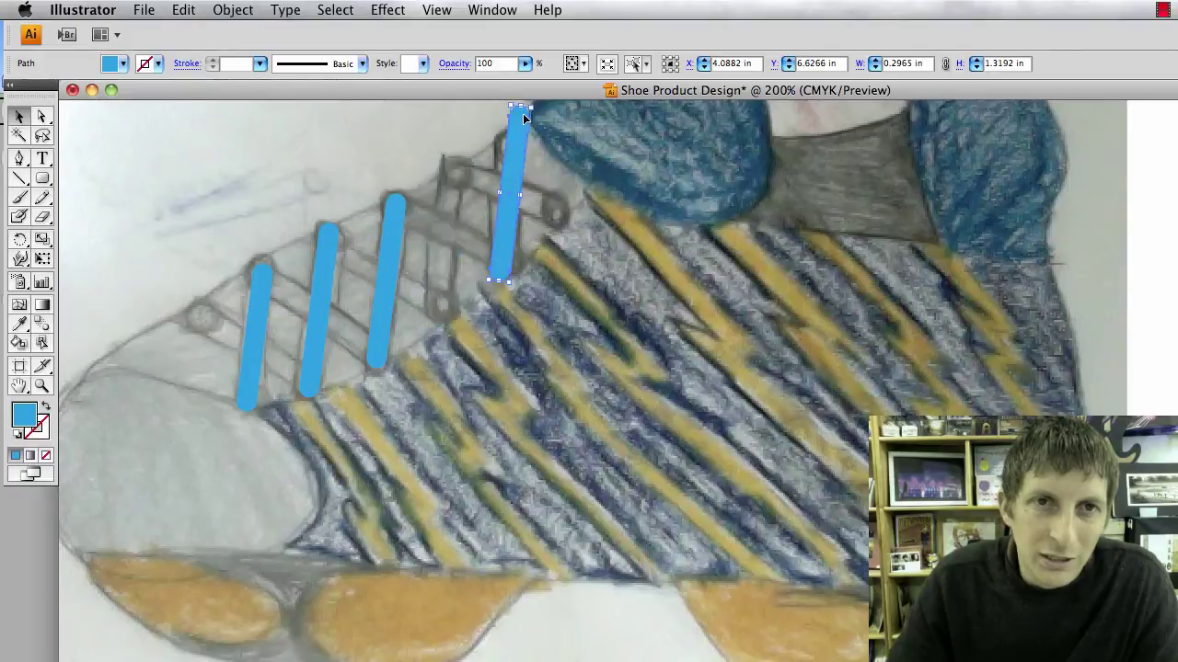
key(super+z)
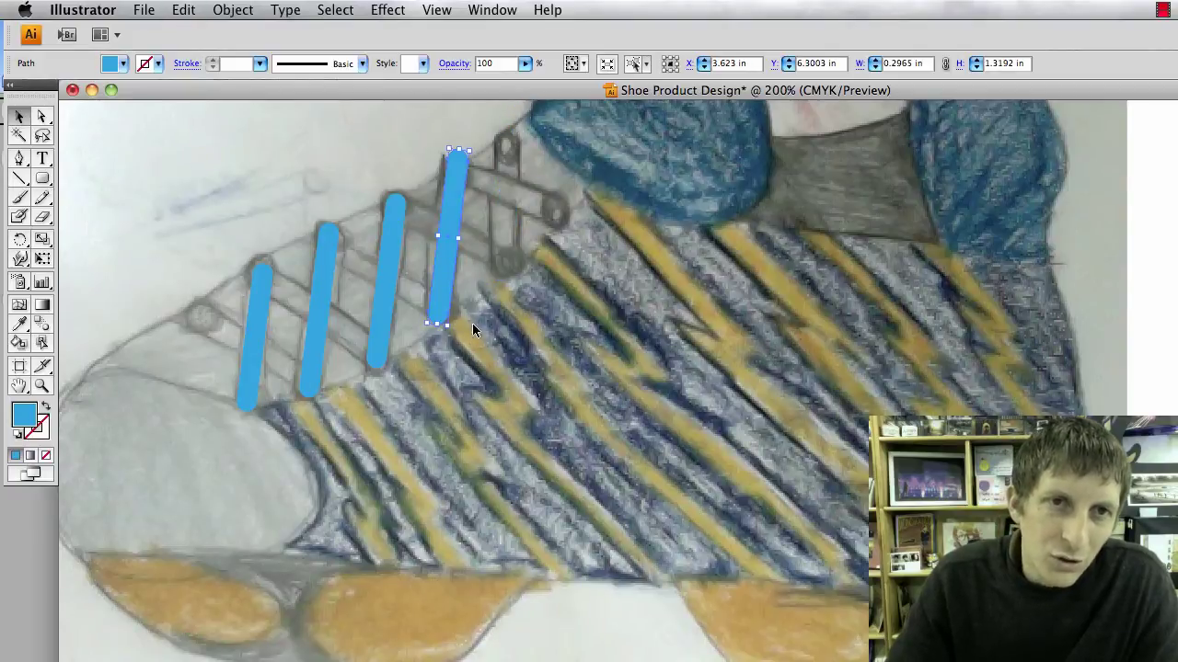
click(473, 329)
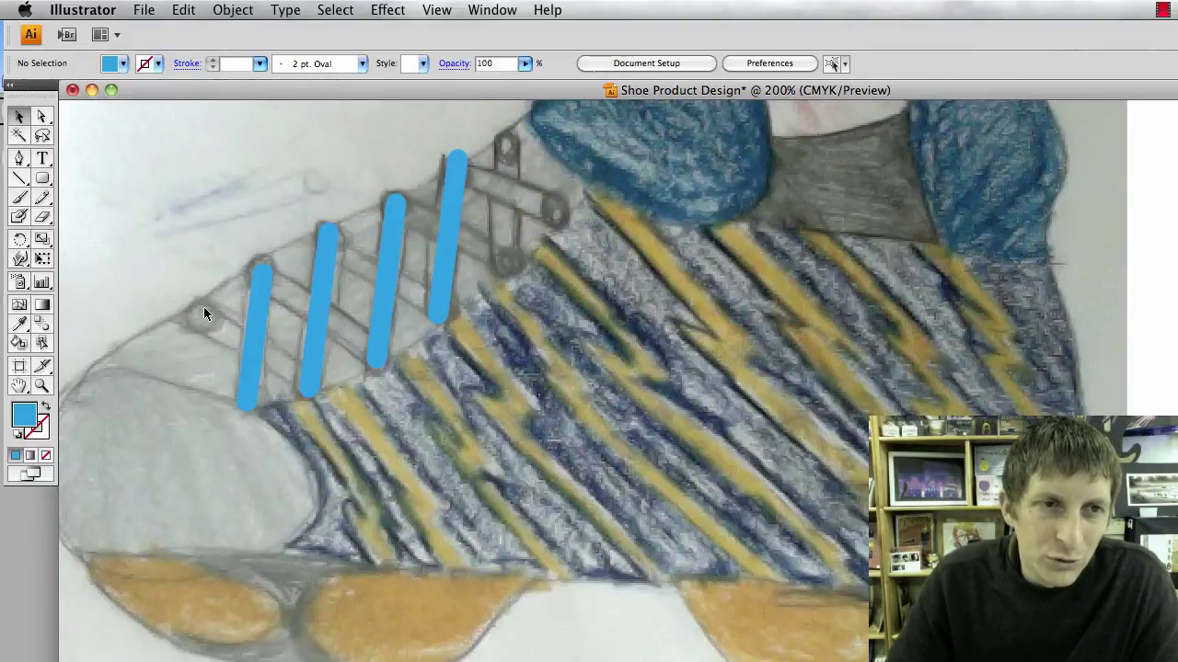
Draw a small circle, about 0.19 × 0.20 in, atop the first stripe and fill it dark indigo.
drag(48, 185, 95, 227)
drag(249, 263, 273, 290)
click(122, 68)
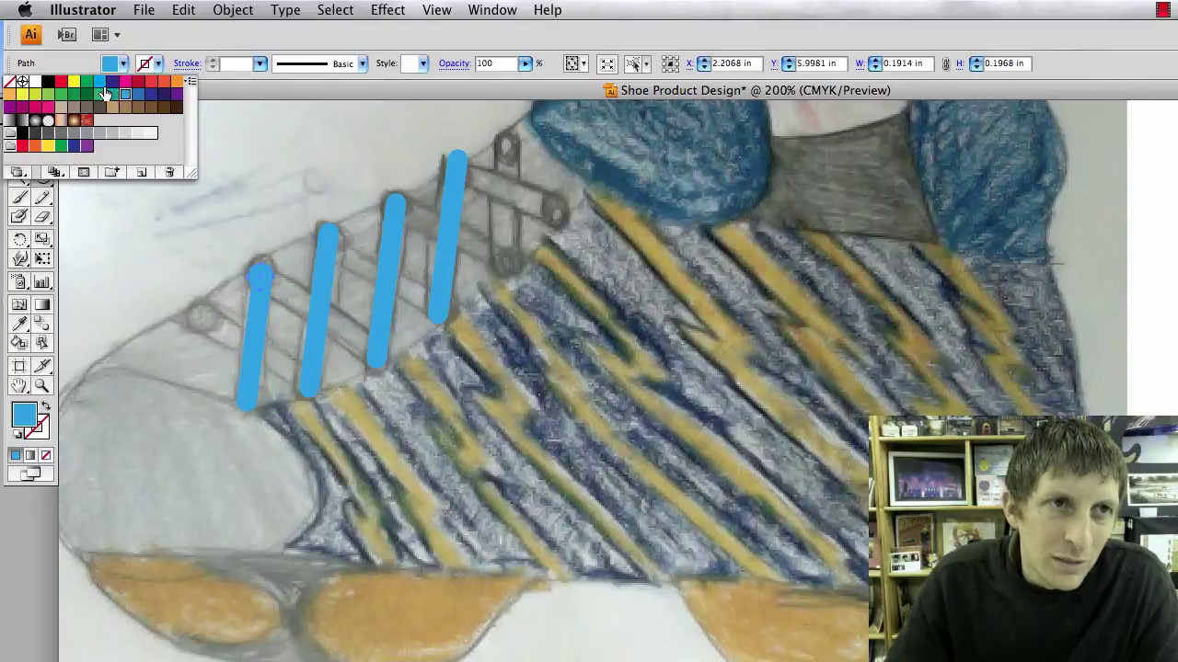
click(112, 81)
click(143, 231)
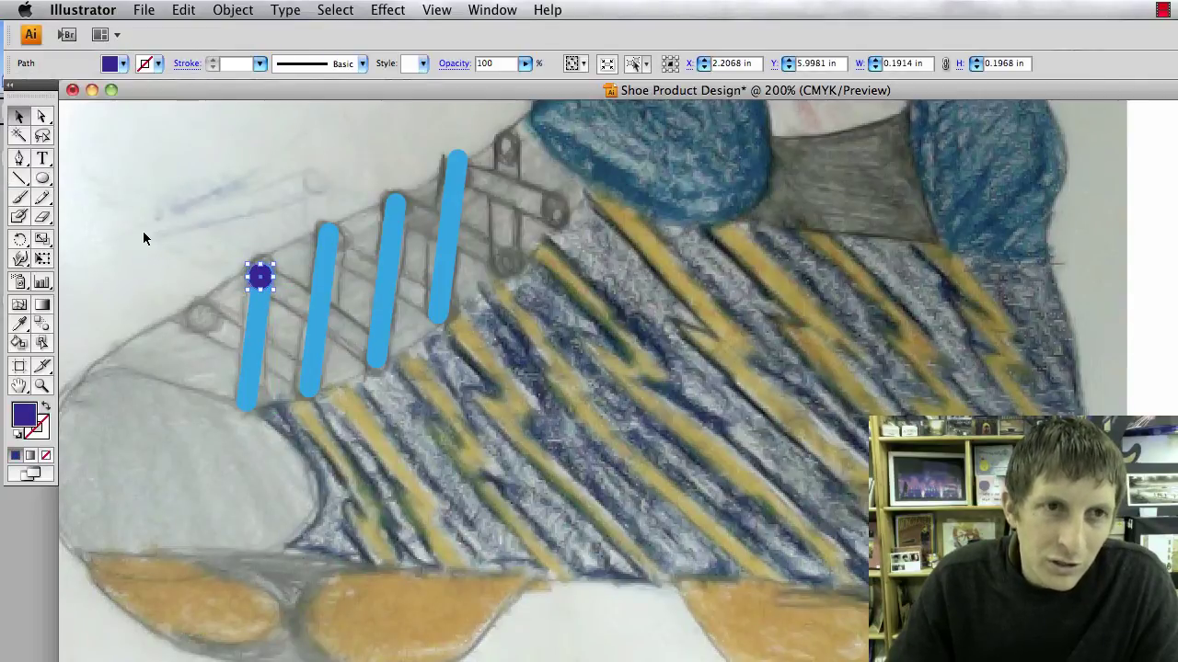
click(264, 277)
drag(263, 277, 397, 227)
key(super+z)
Group the third blue stripe with its indigo dot.
click(337, 308)
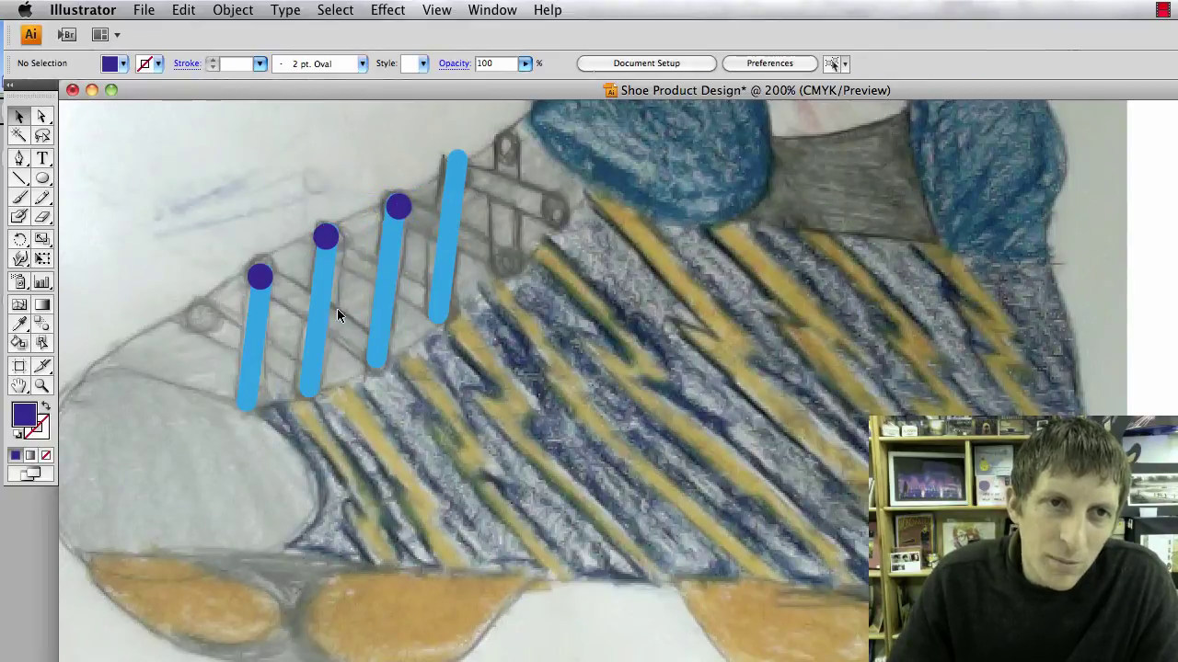
click(397, 214)
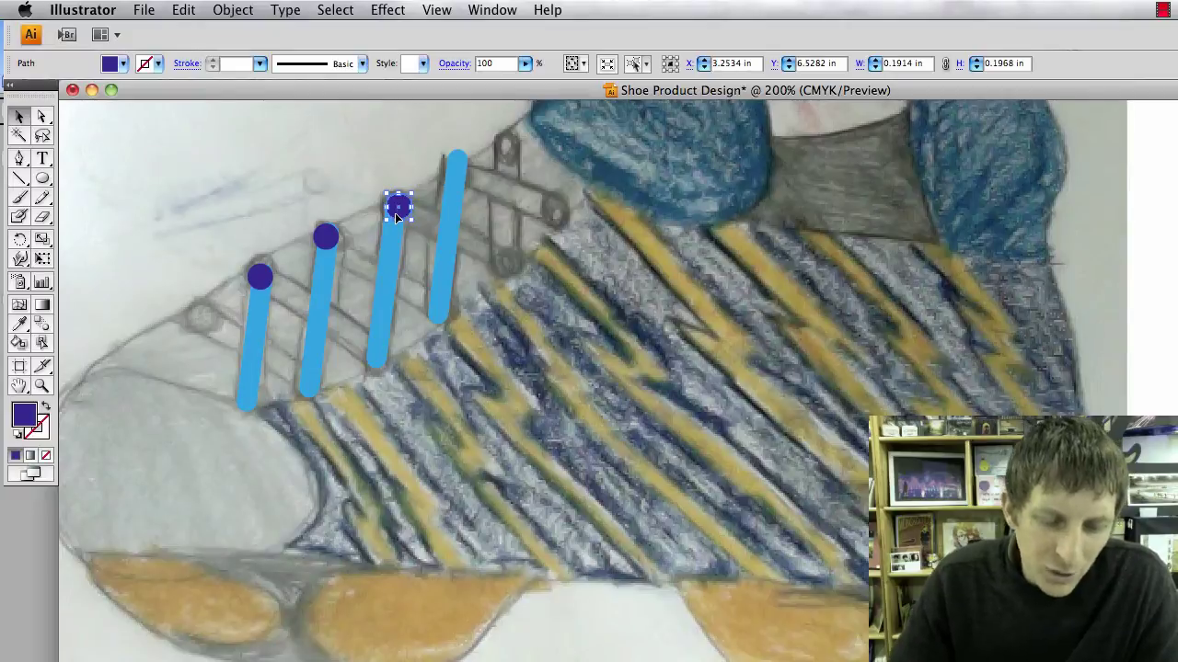
shift+click(388, 263)
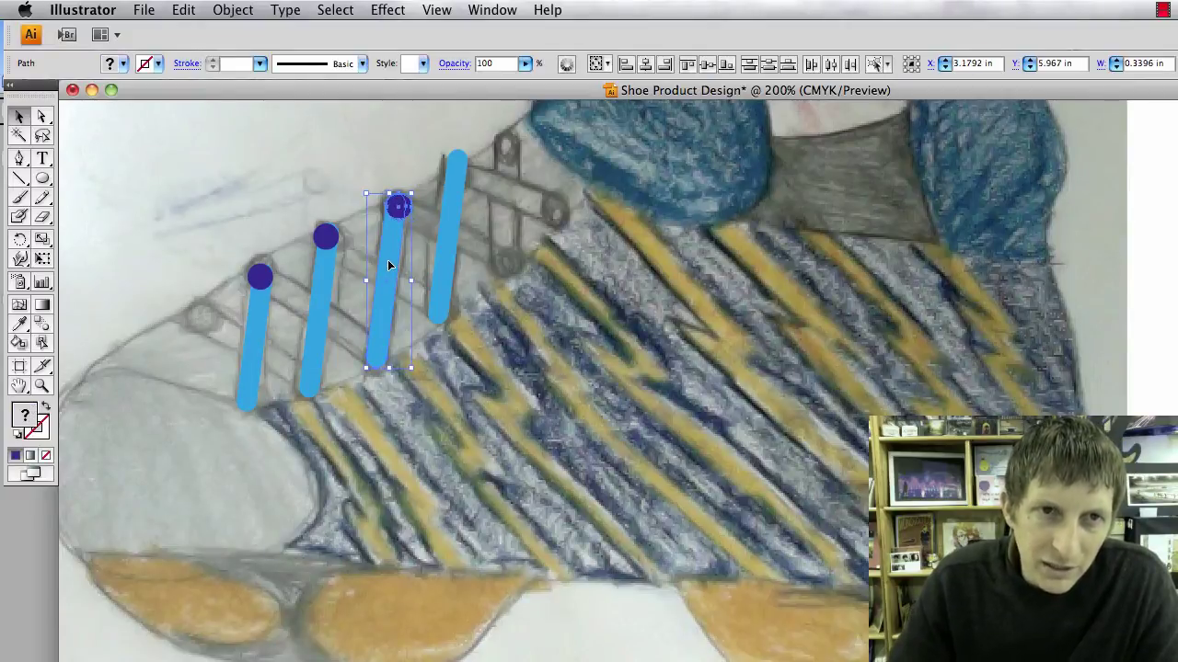
key(super+g)
click(329, 214)
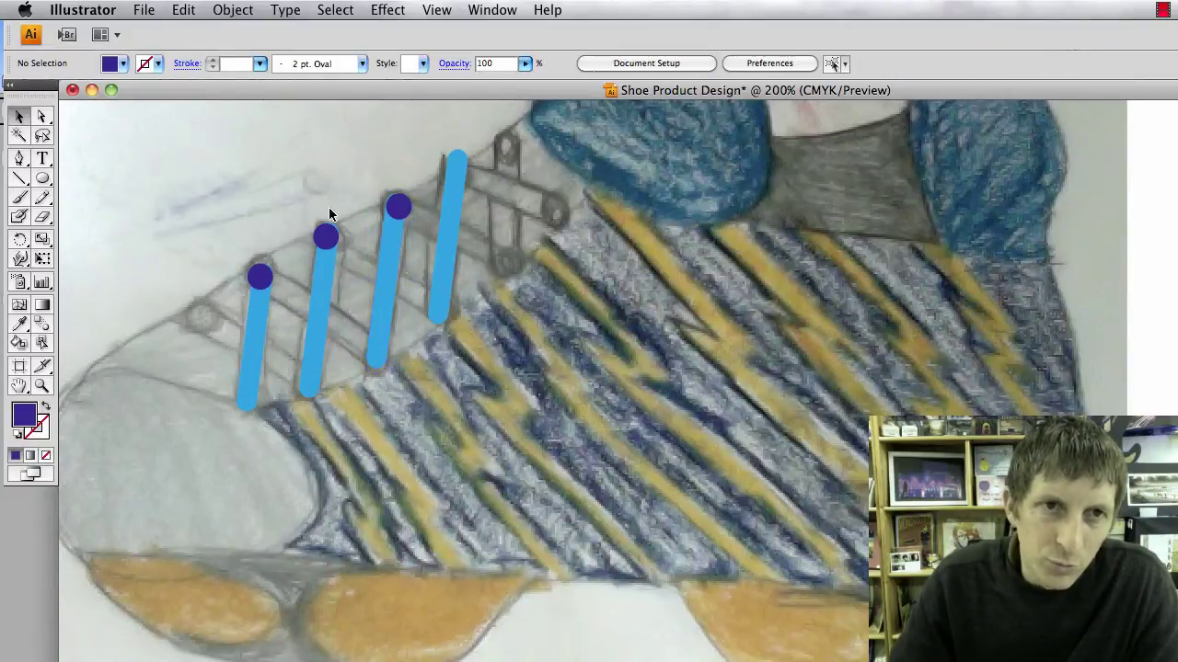
drag(393, 242, 415, 254)
key(super+z)
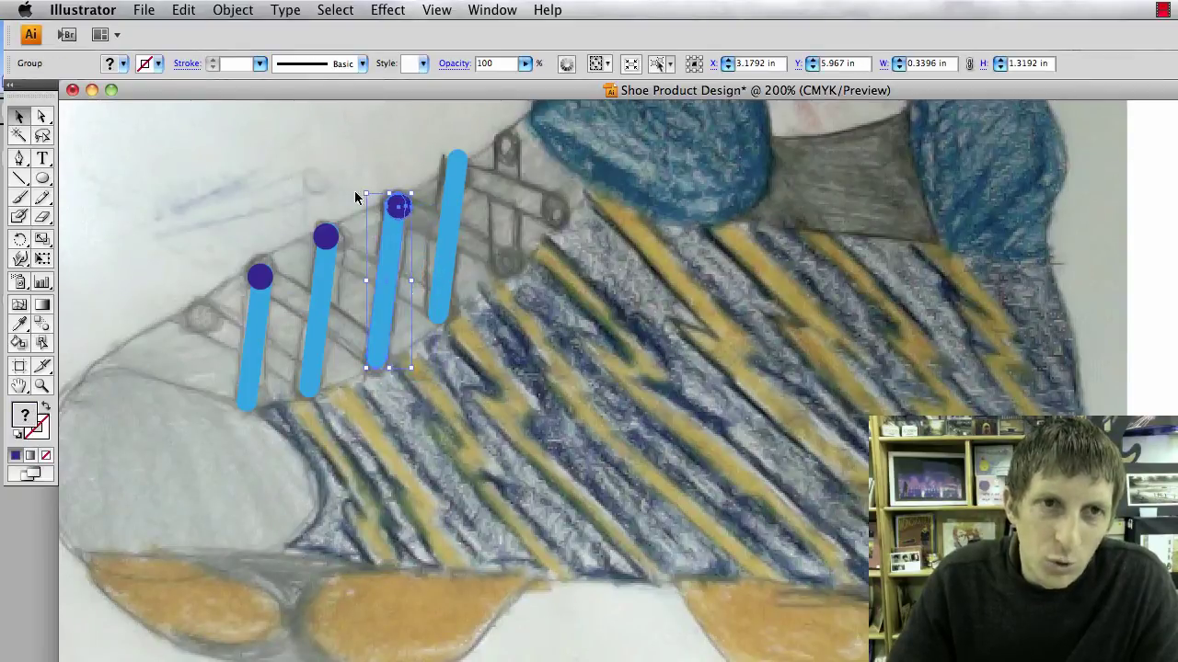
Select all the lace stripes and dots and group them into one object.
click(350, 170)
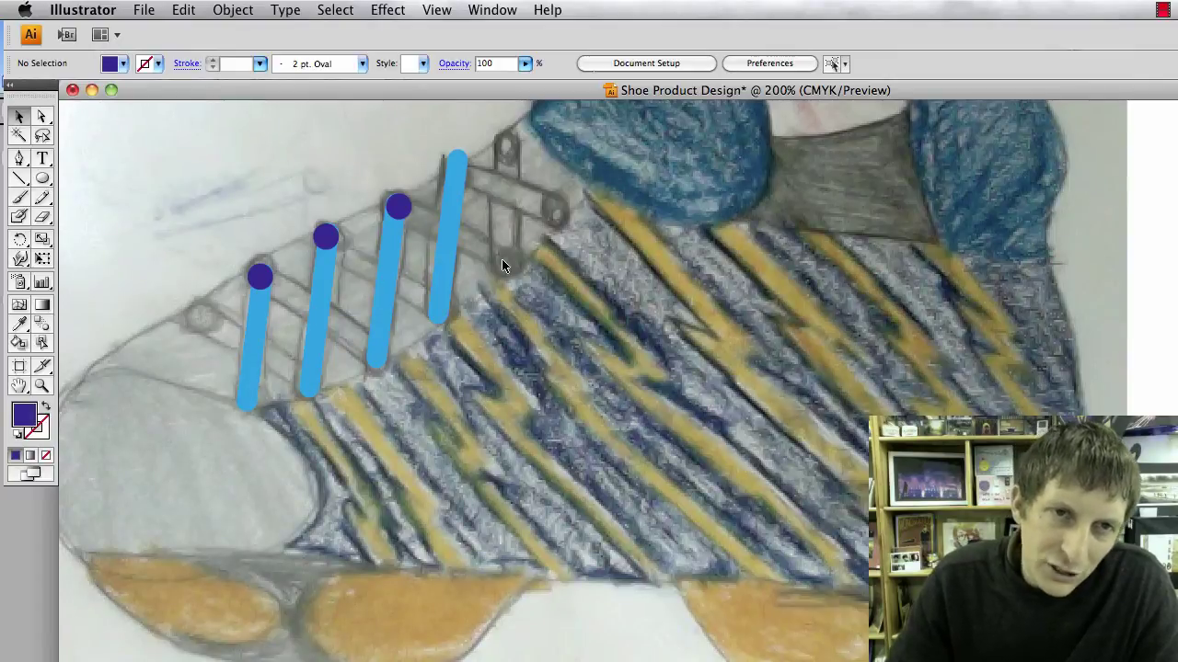
drag(495, 355, 501, 364)
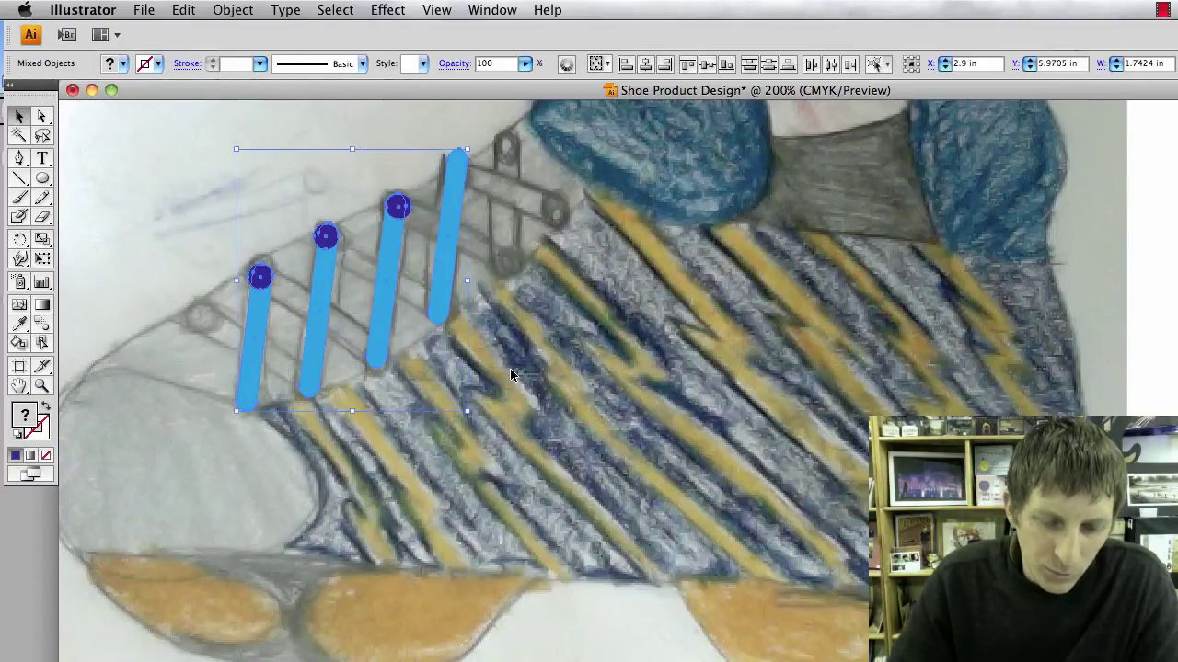
key(super+g)
click(543, 375)
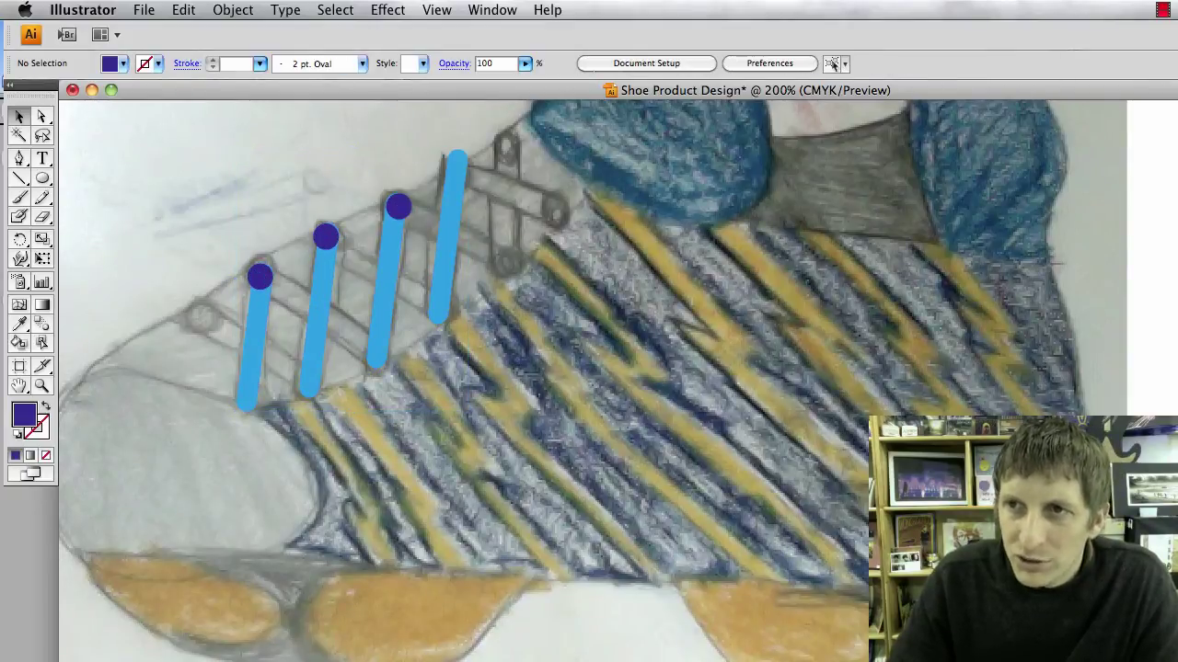
key(super+alt+t)
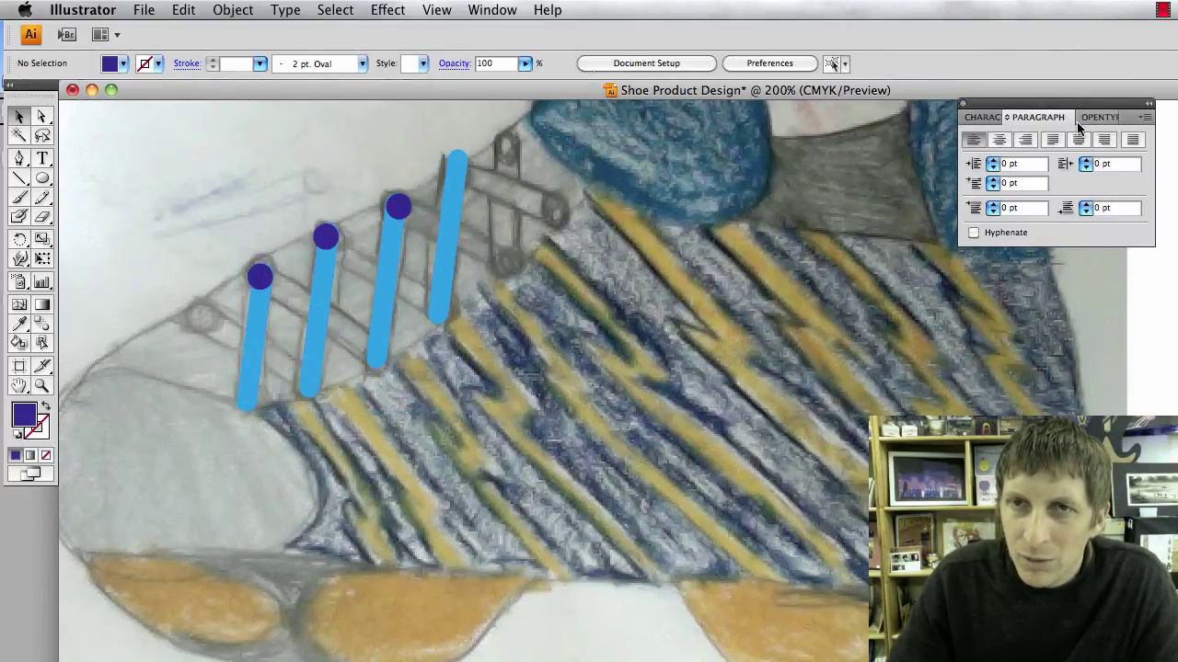
Open the Layers panel from the Window menu and enlarge it.
click(437, 11)
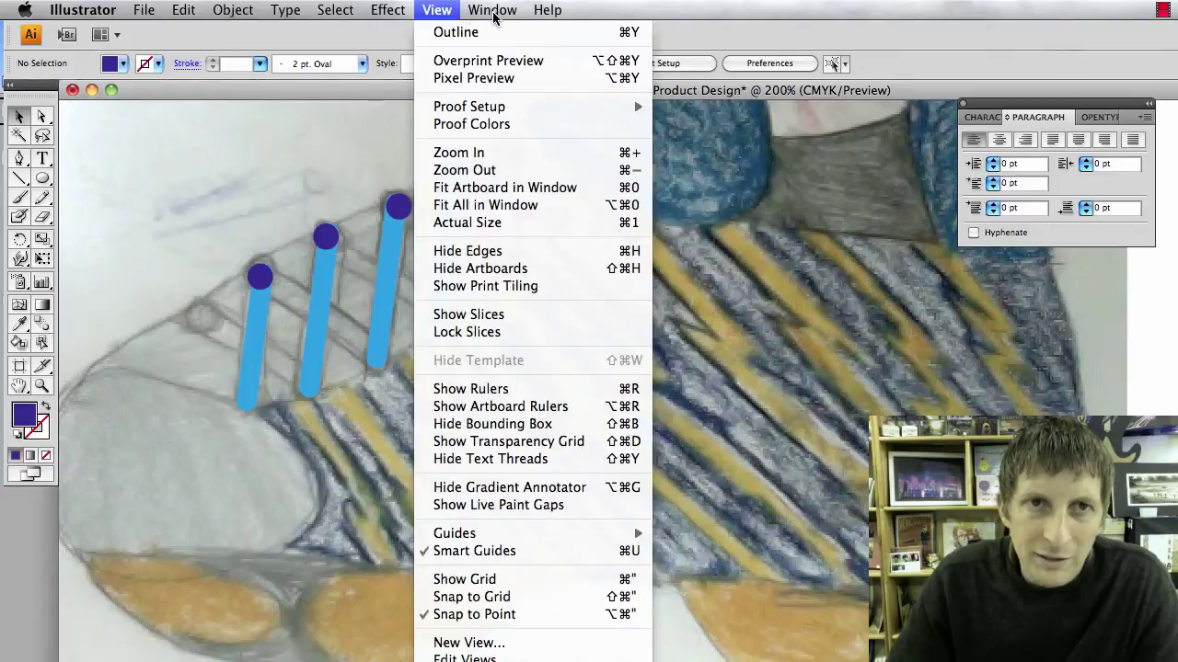
mouse_move(493, 17)
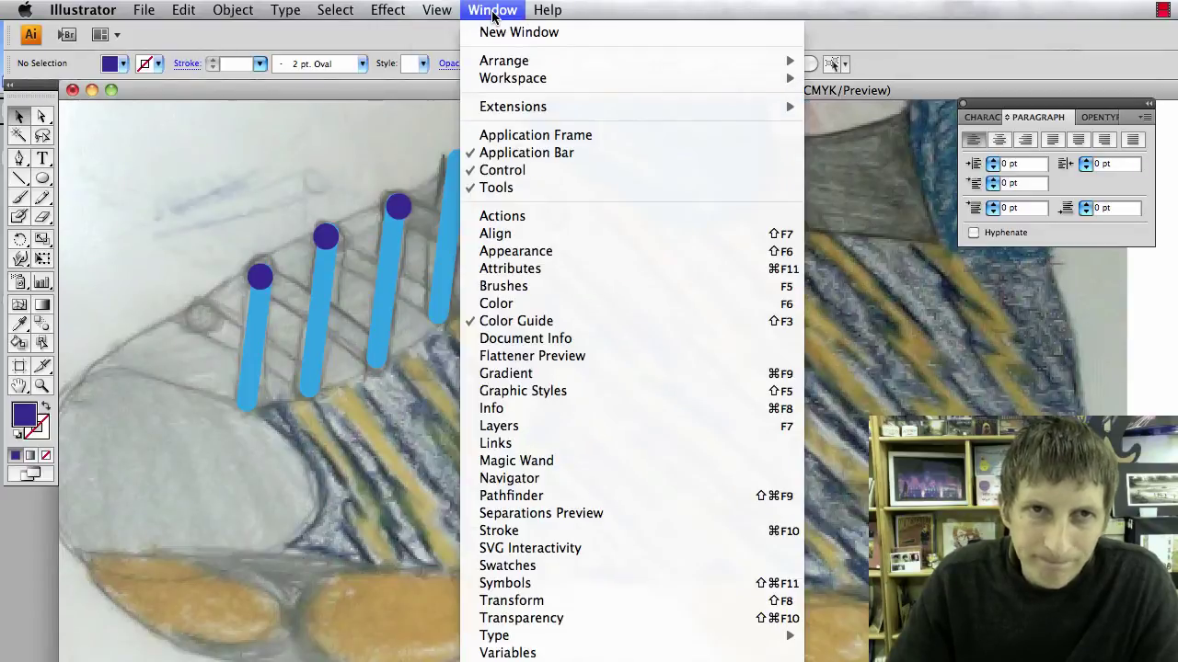
click(575, 426)
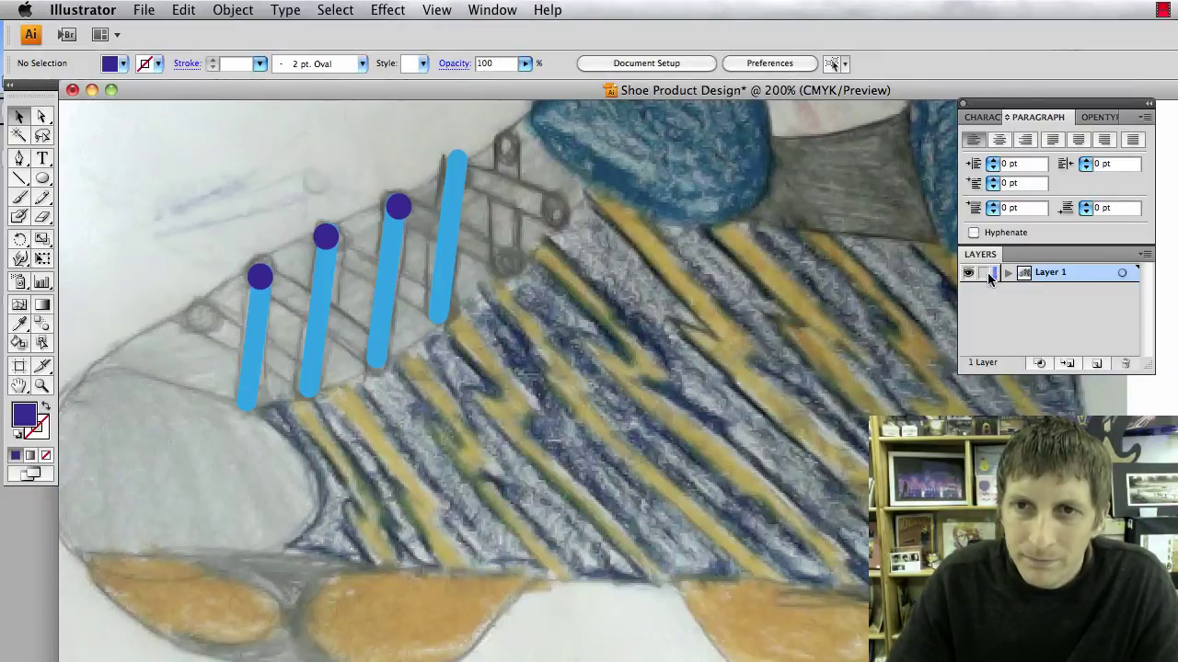
drag(1149, 371, 1173, 416)
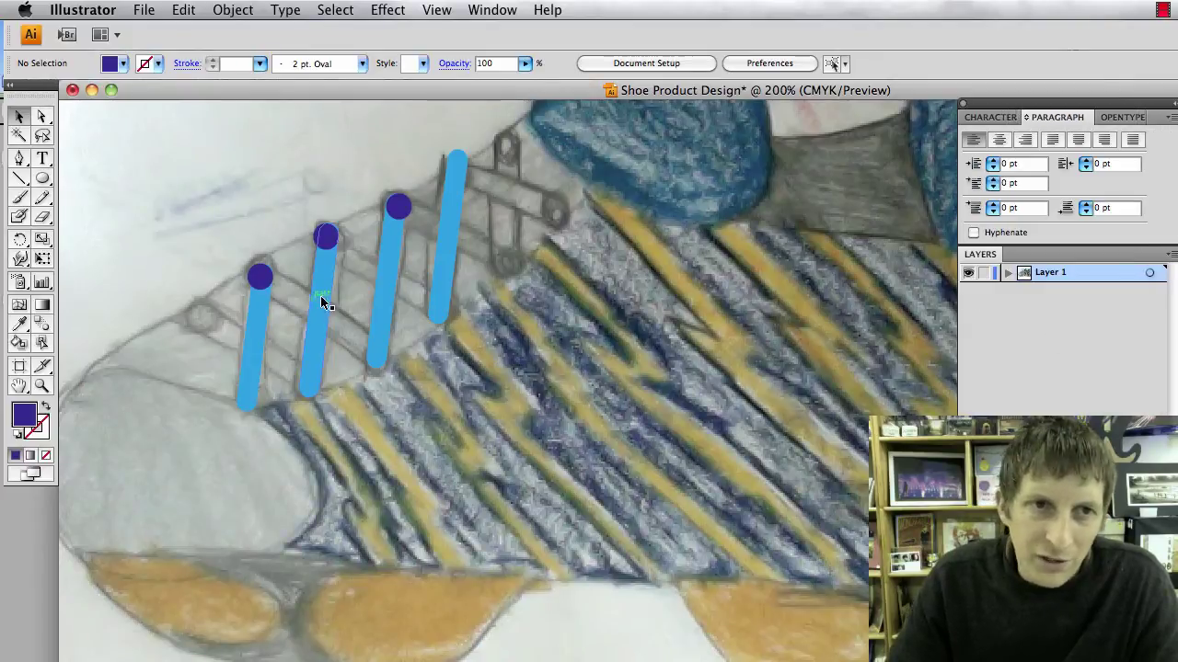
Rename Layer 1 to 'laces' and hide its grouped lace shapes.
double_click(1051, 274)
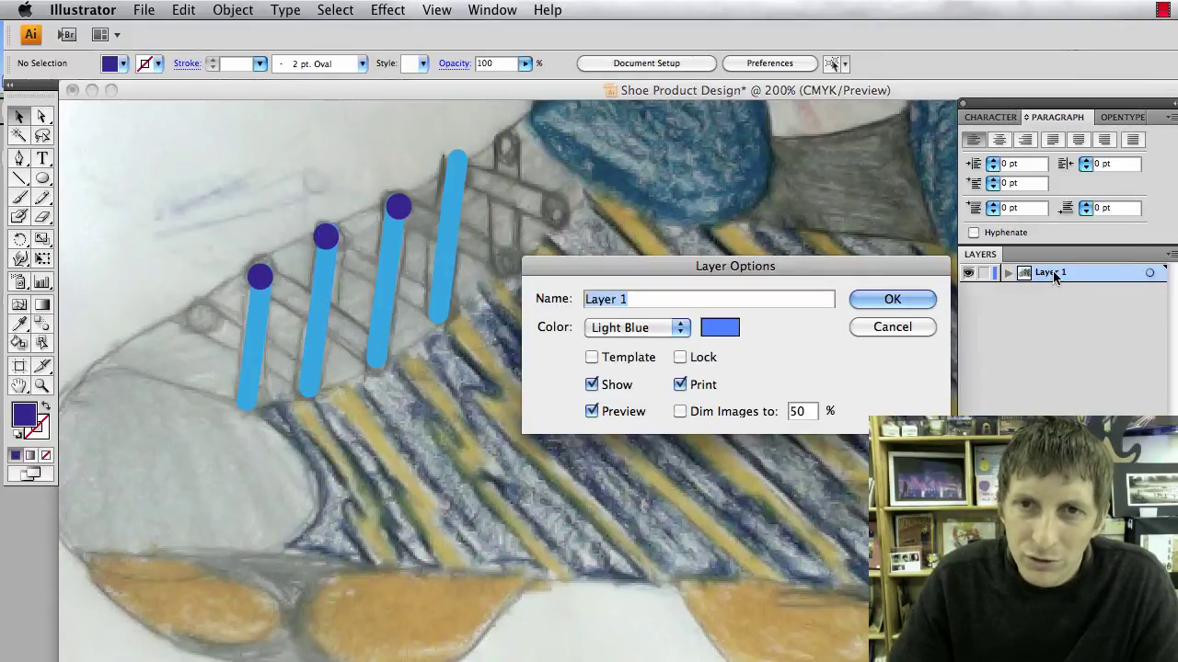
text(laces)
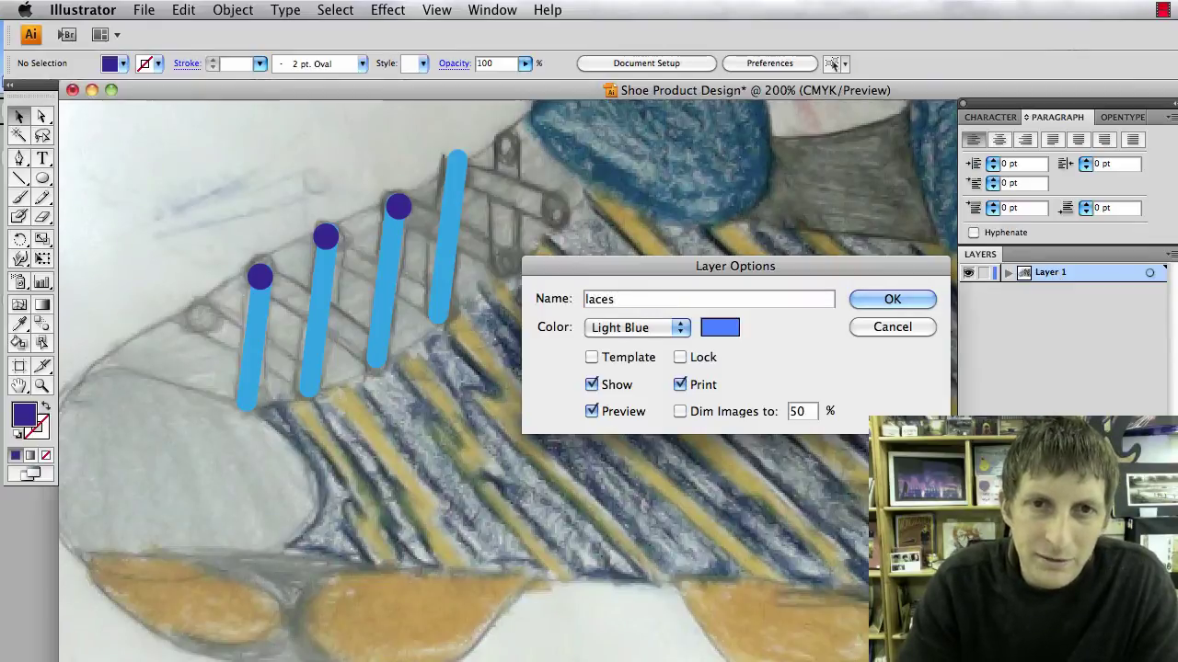
key(Return)
click(1007, 272)
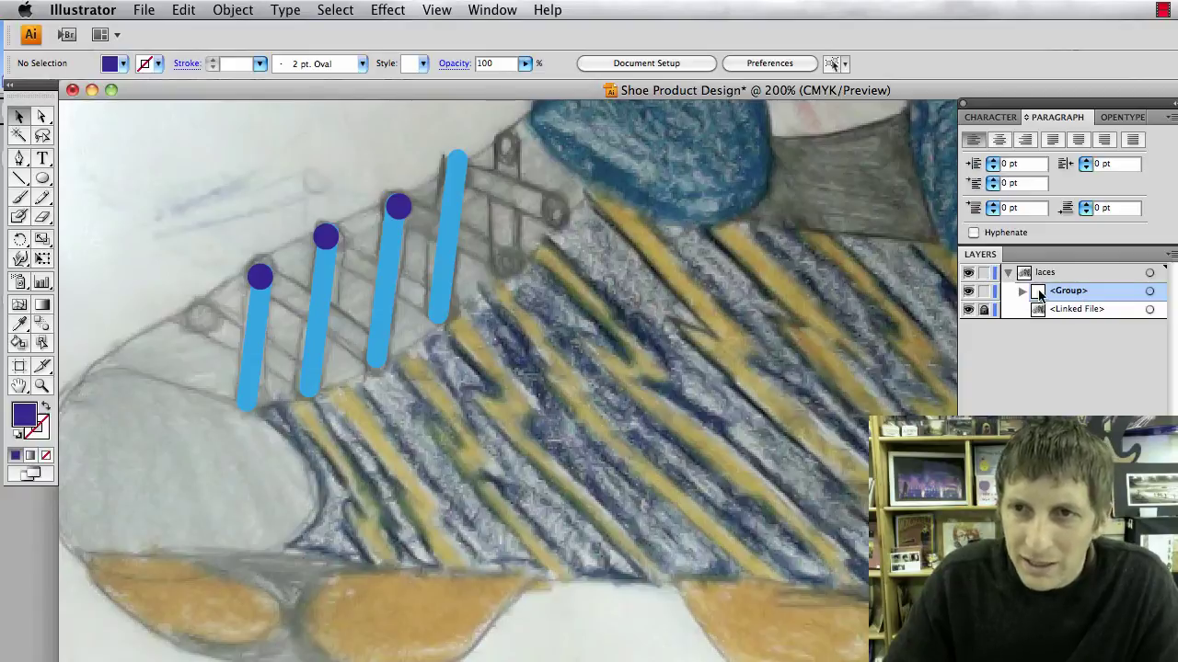
click(968, 290)
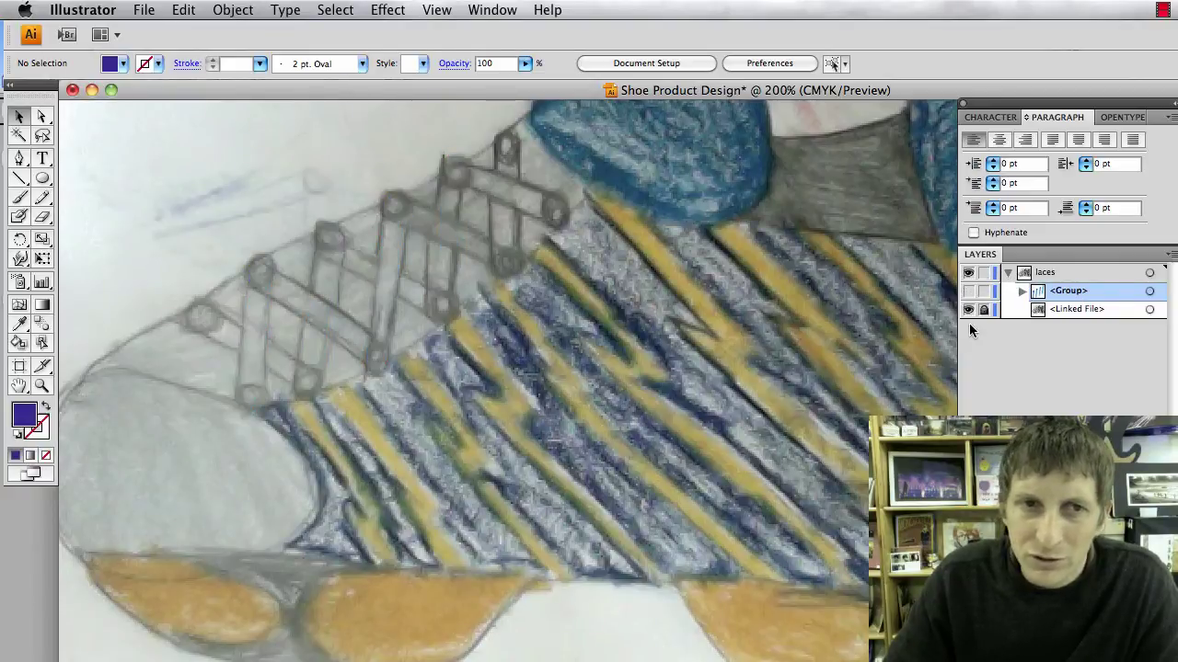
click(1008, 274)
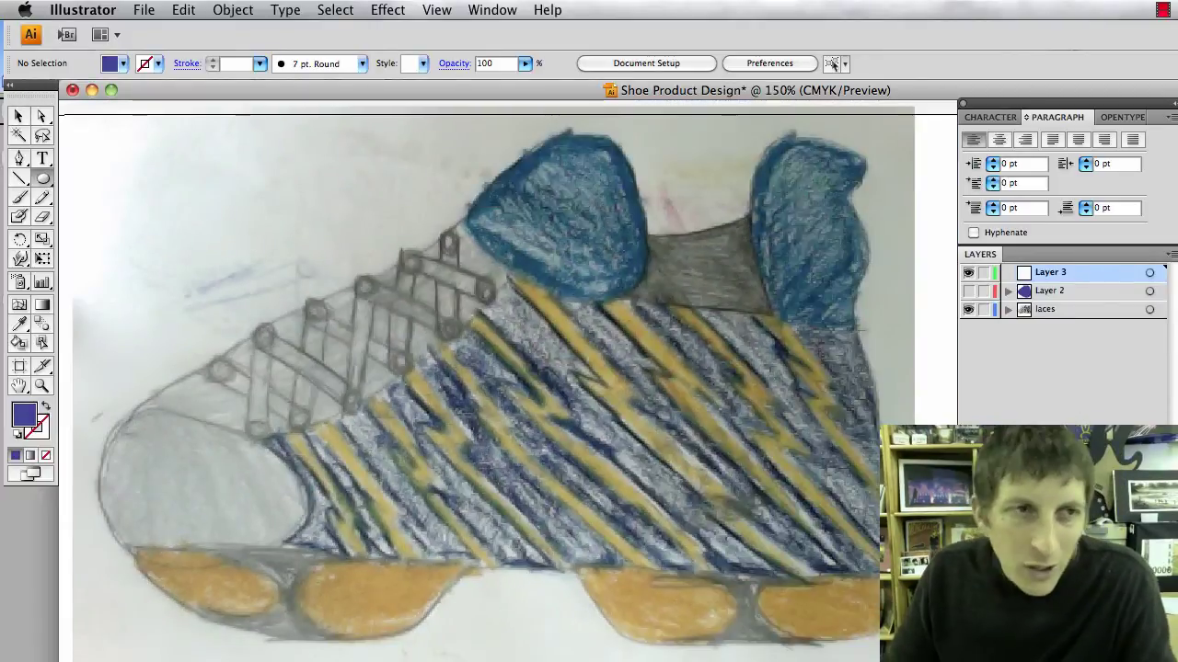
Draw a large ellipse over the shoe's side and delete its left anchor to make a half-ellipse.
drag(307, 299, 533, 509)
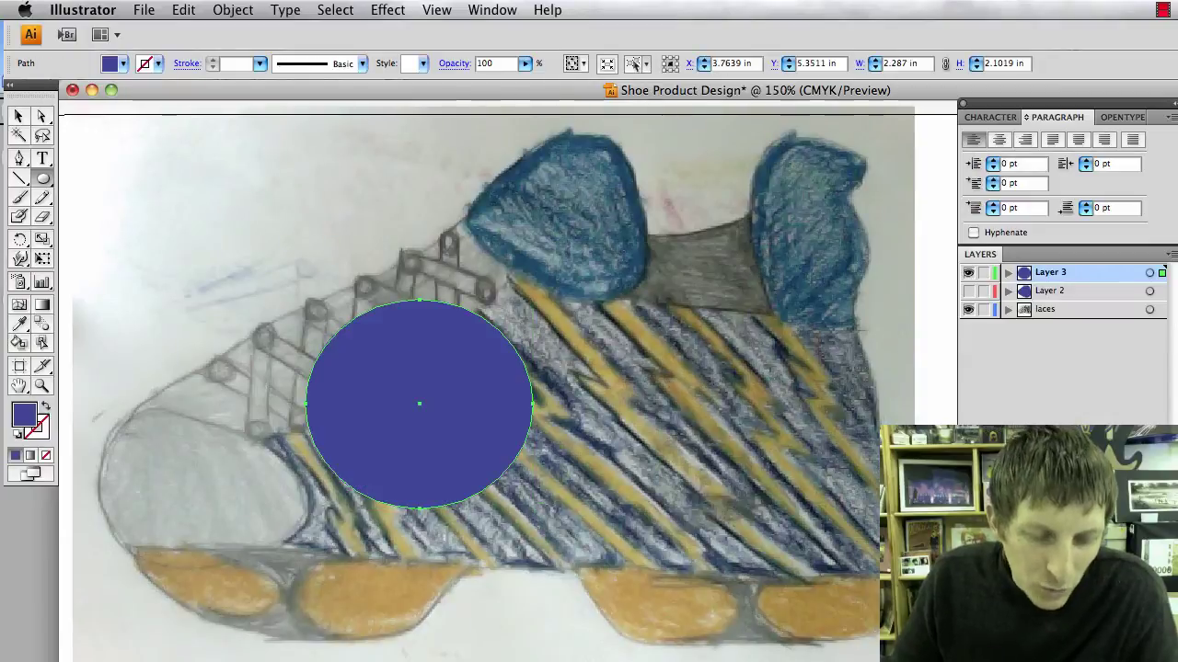
key(a)
click(309, 406)
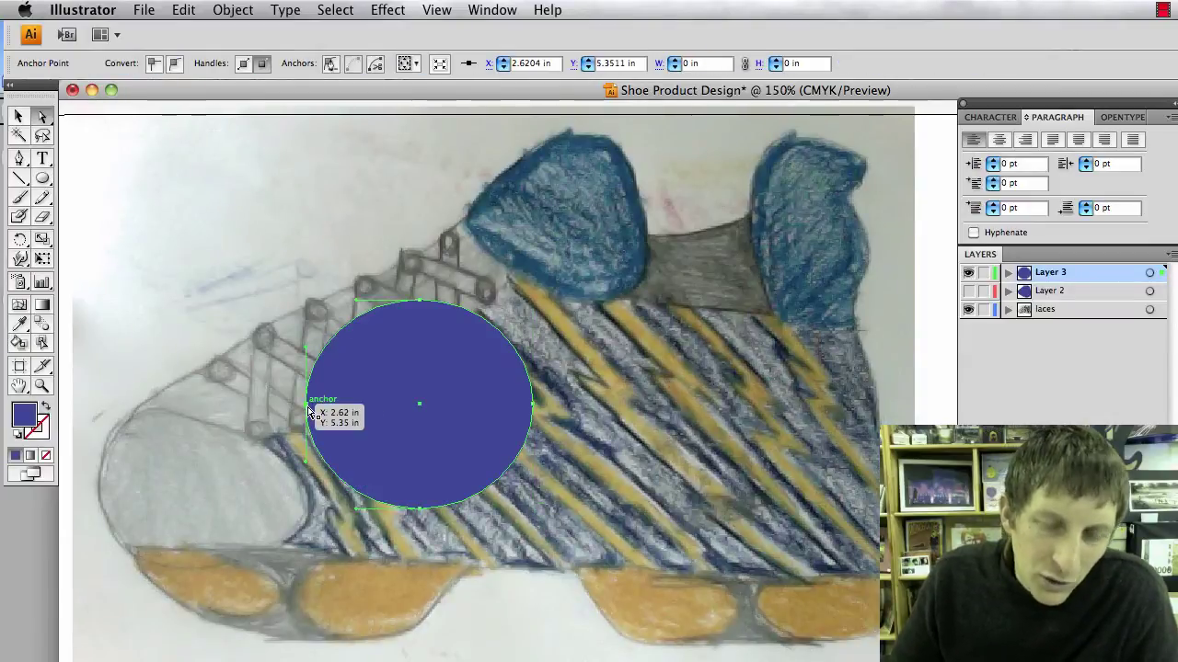
key(Delete)
Drag the top anchor and its handle to bend the half-ellipse into a curved wedge.
click(421, 302)
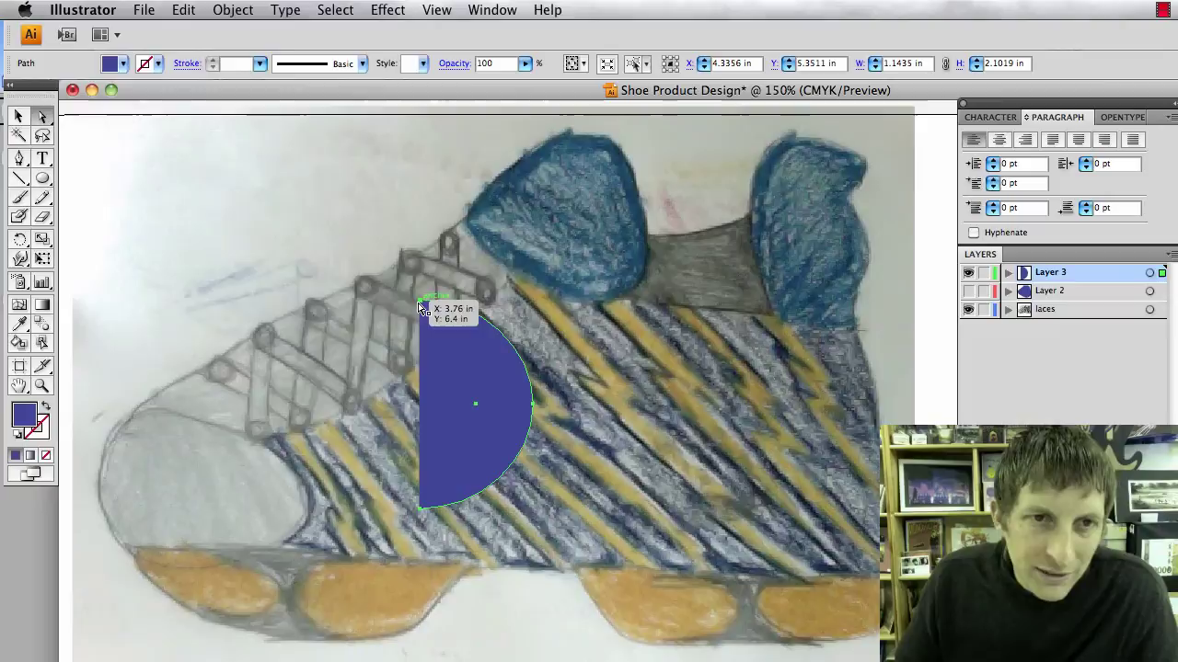
drag(421, 302, 468, 386)
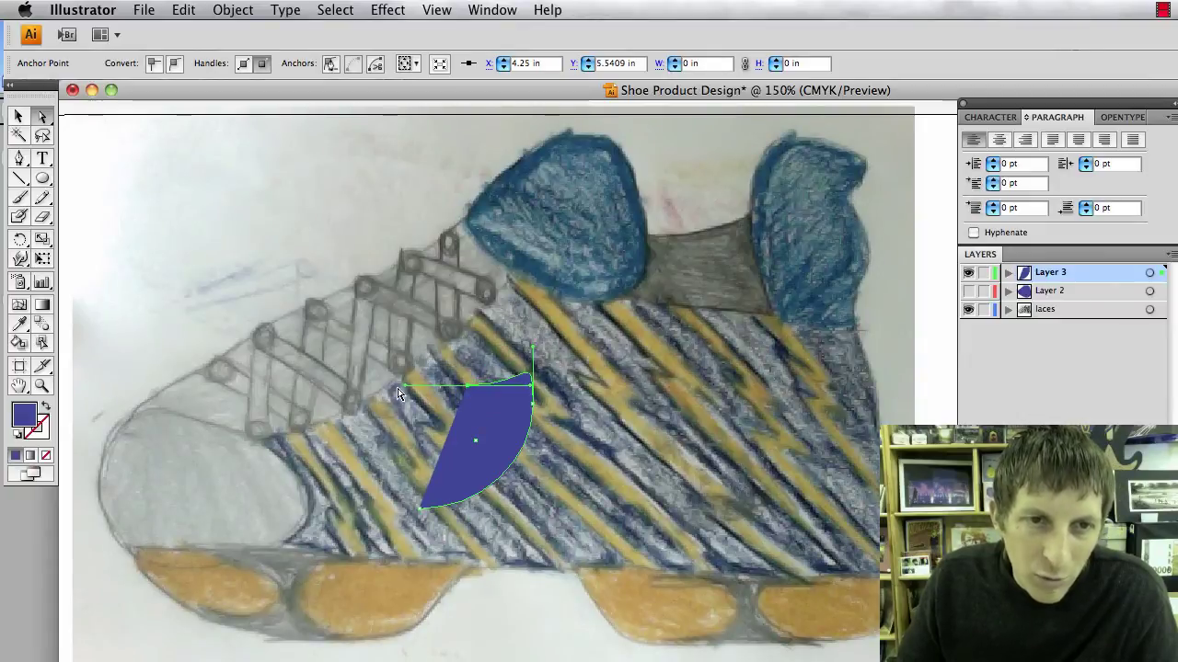
drag(405, 389, 412, 412)
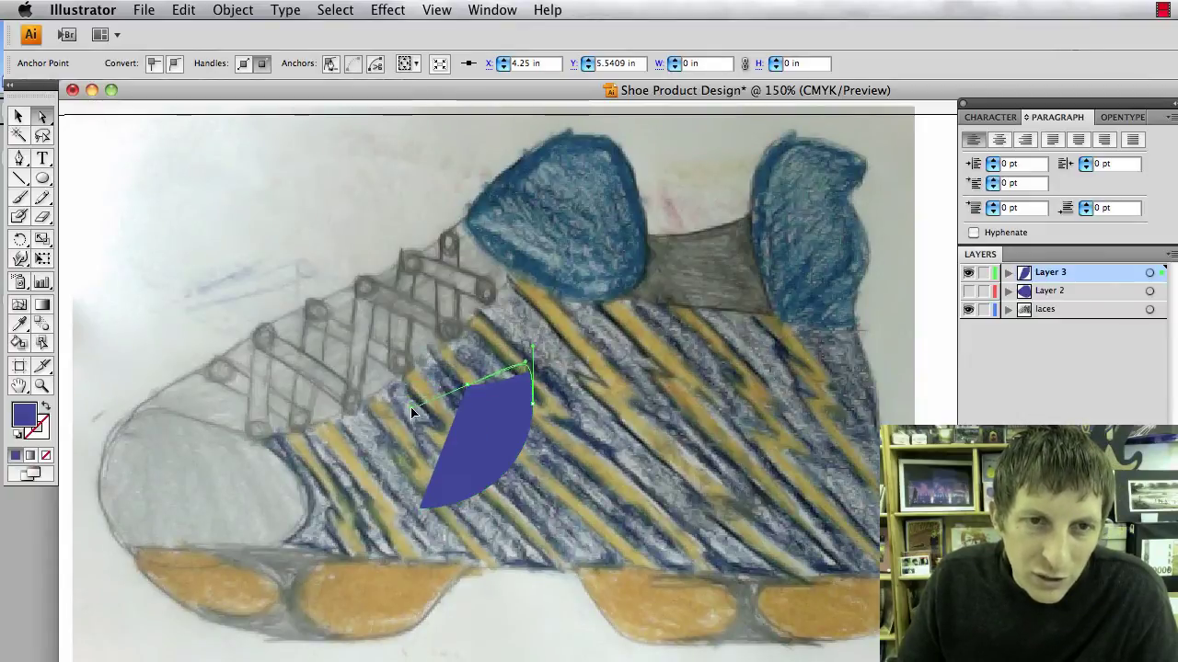
click(332, 367)
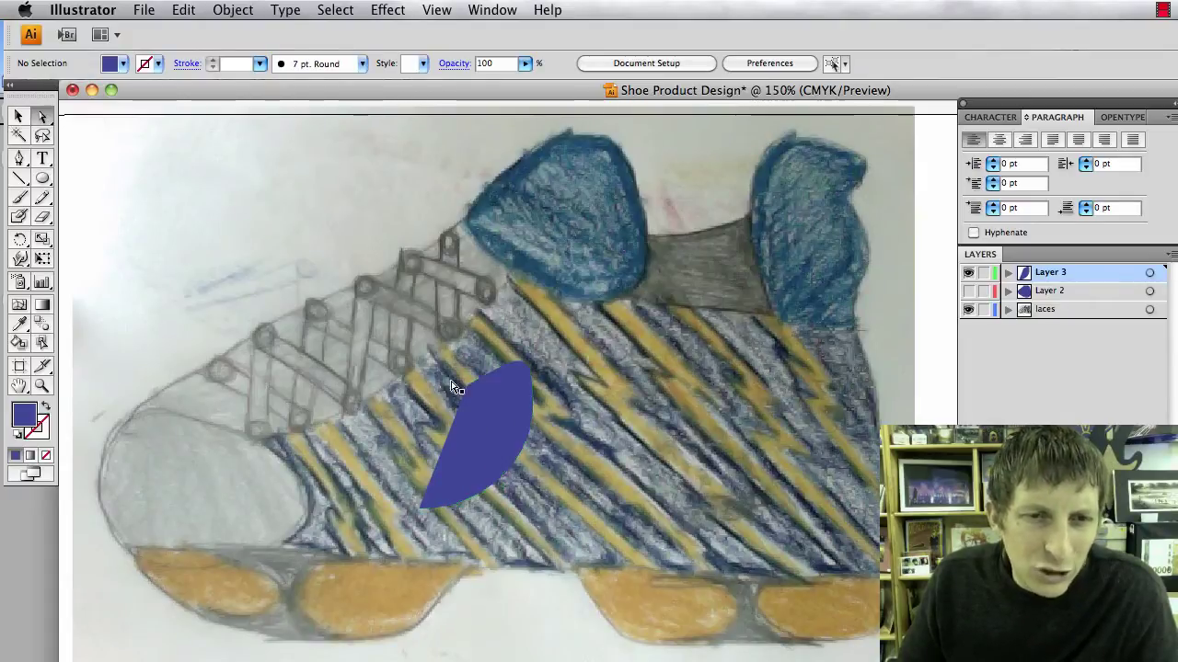
Draw a blue square over the laces area with the Rectangle tool.
click(42, 178)
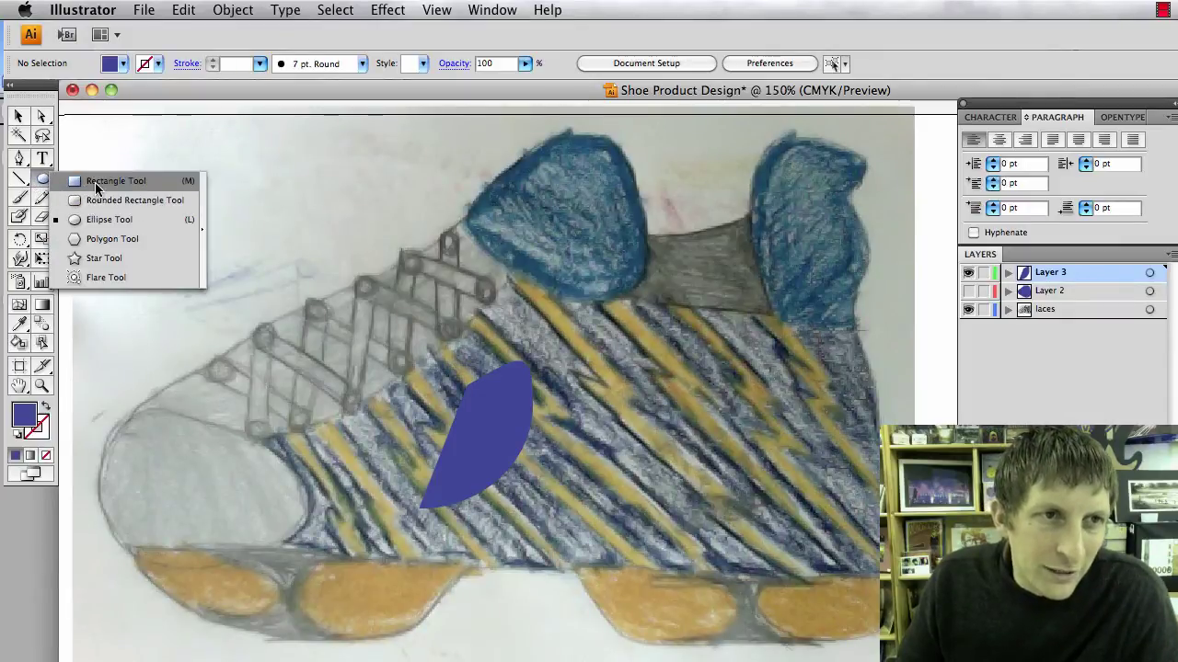
click(95, 182)
drag(284, 223, 450, 388)
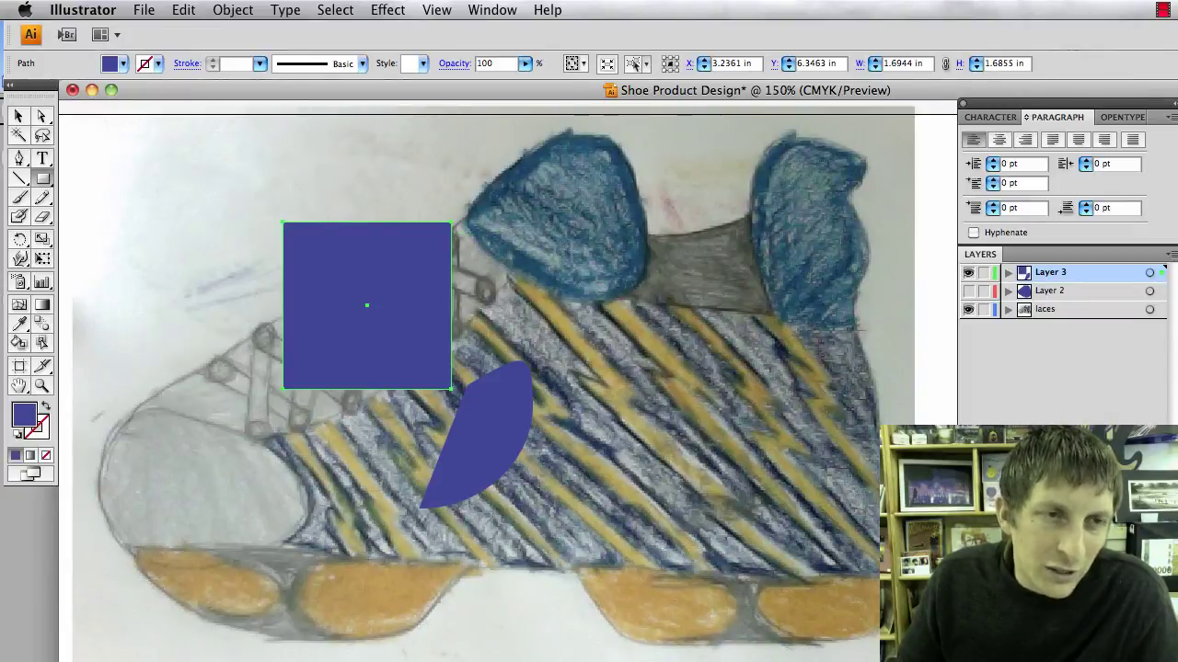
Draw an ellipse overlapping the square and select both shapes together.
drag(46, 186, 105, 218)
drag(225, 181, 379, 321)
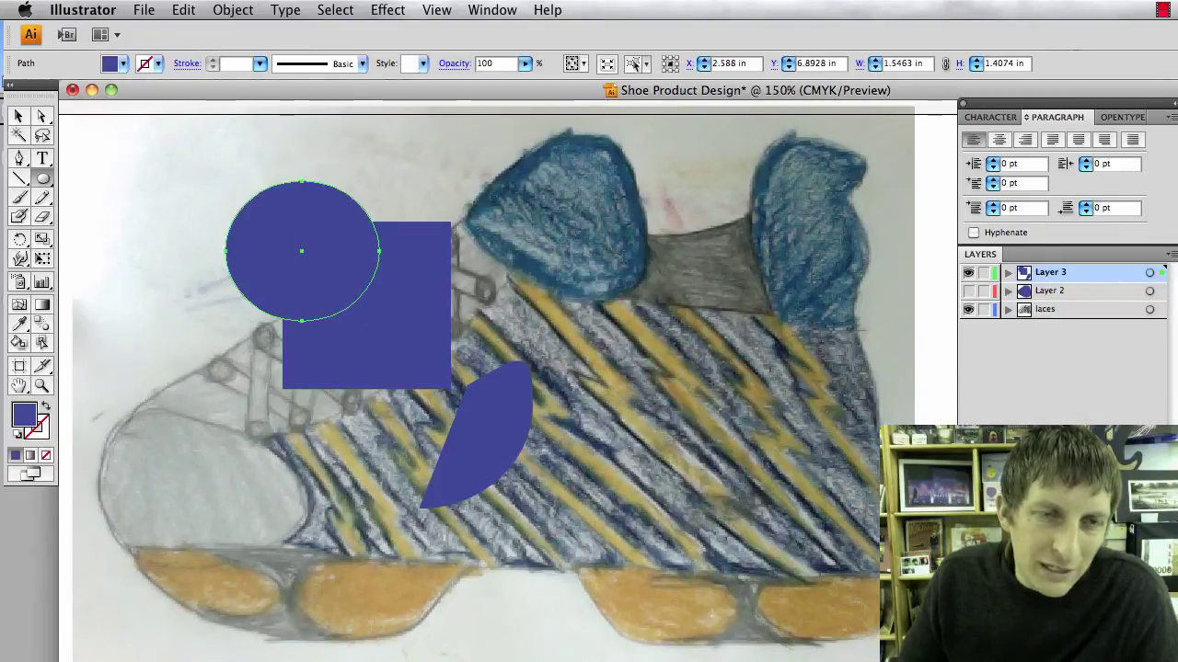
key(v)
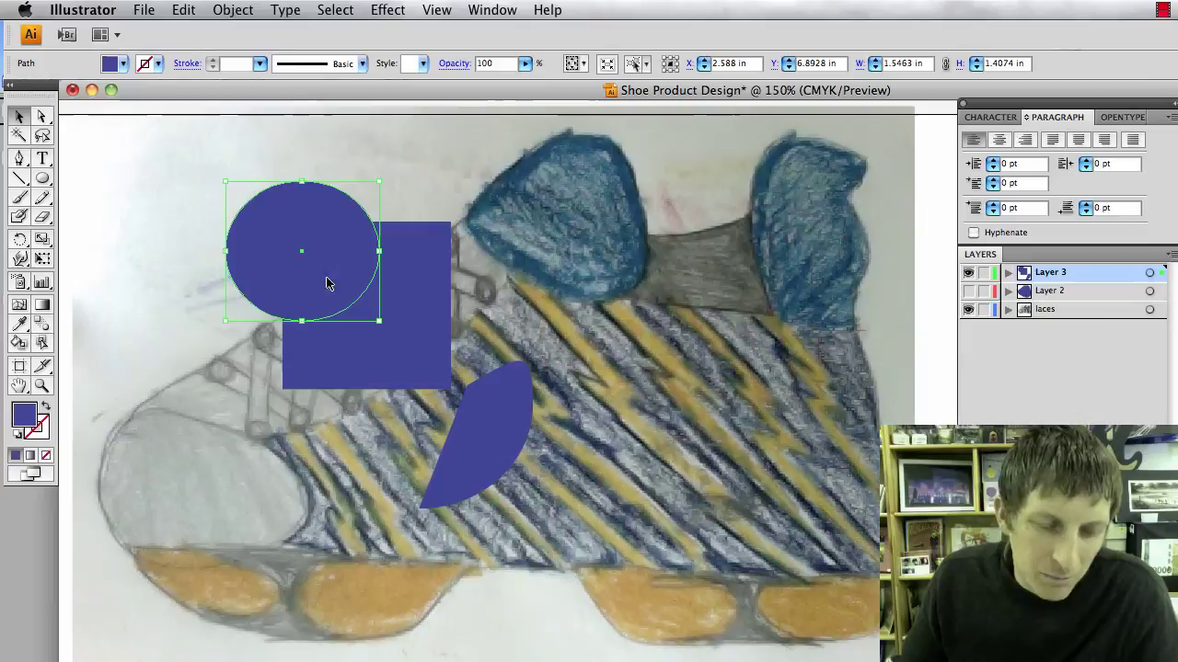
shift+click(387, 341)
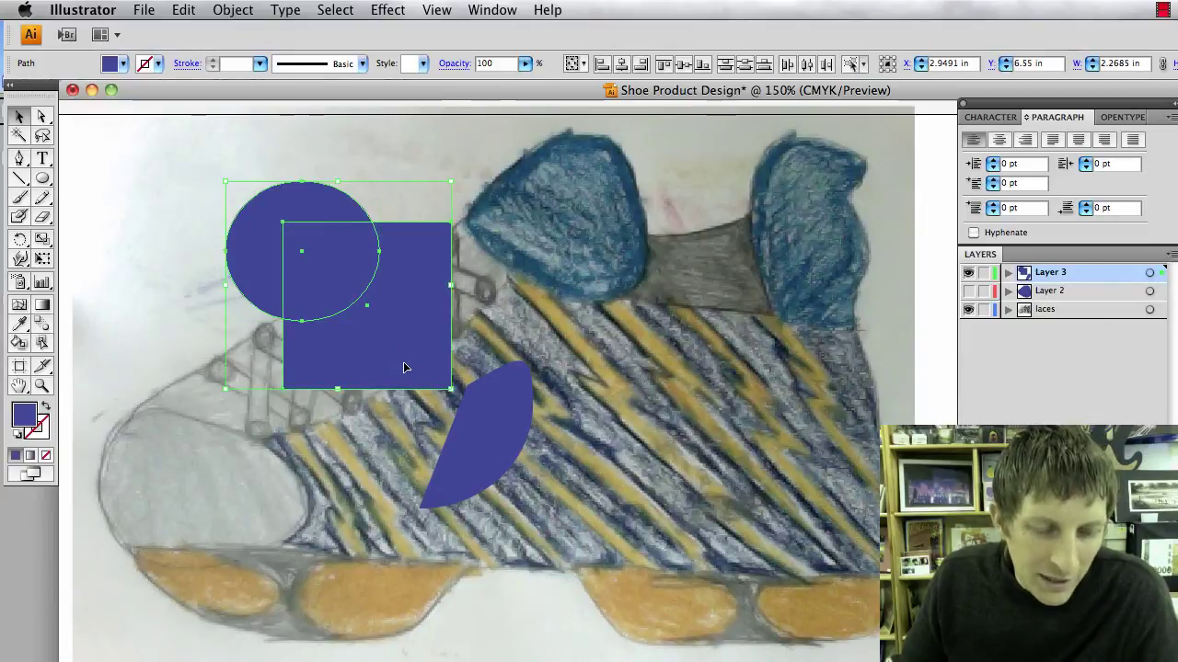
right_click(387, 339)
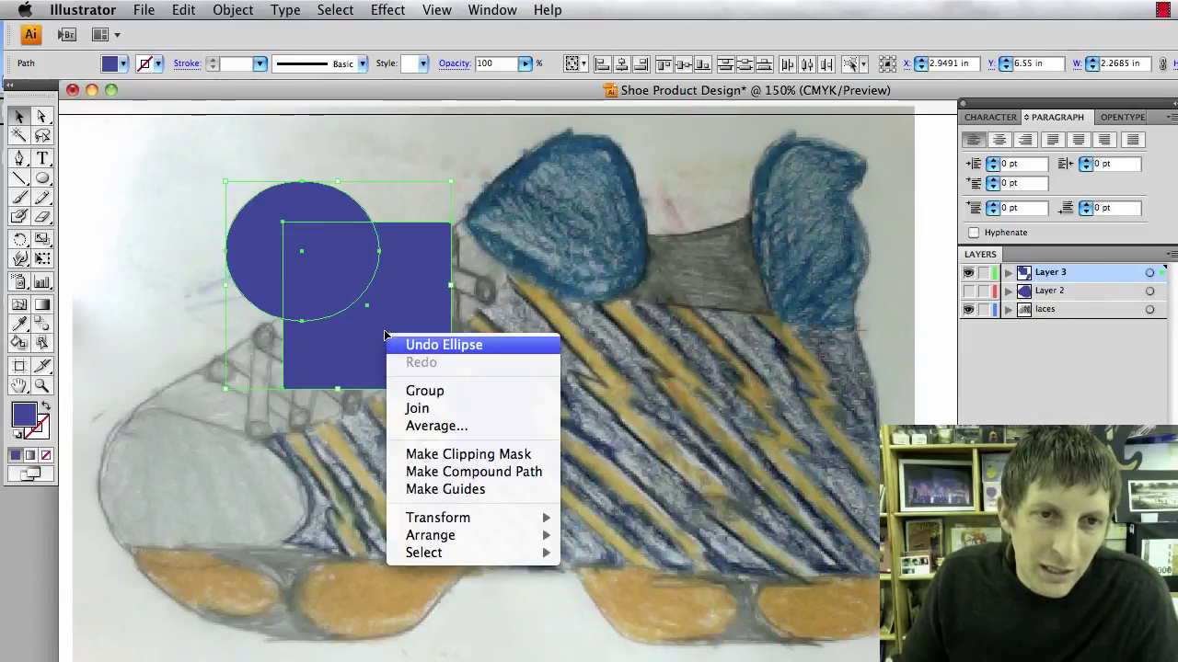
click(385, 335)
Show the Pathfinder panel from the Window menu and move it aside.
click(493, 10)
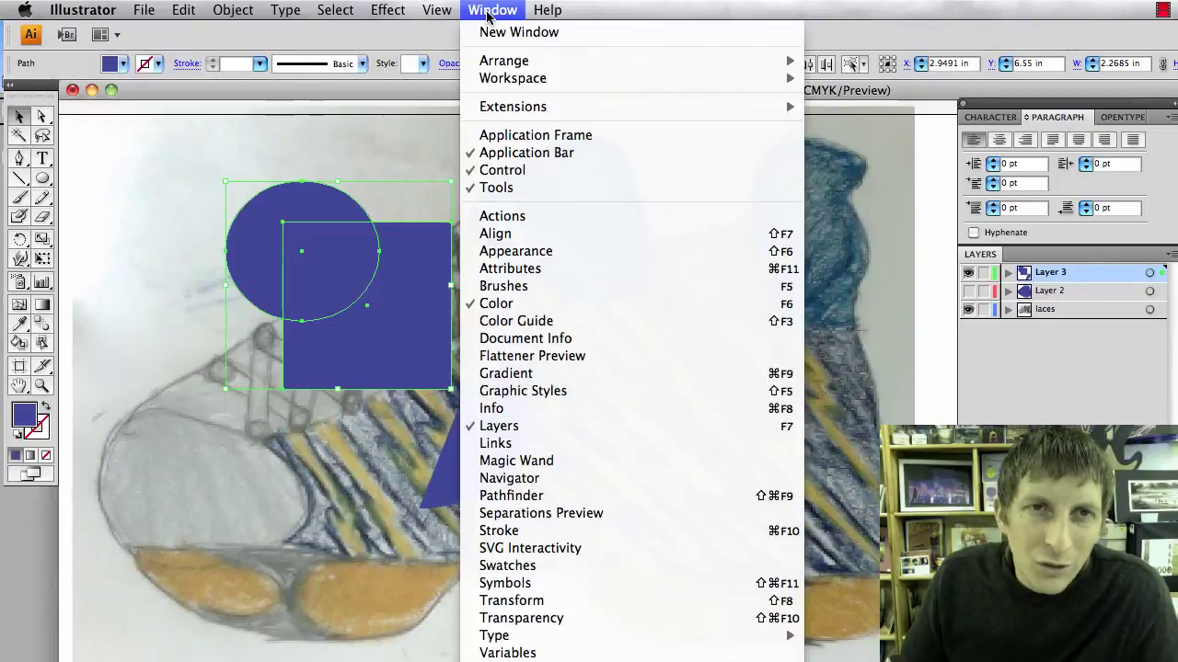
click(574, 501)
drag(164, 372, 612, 163)
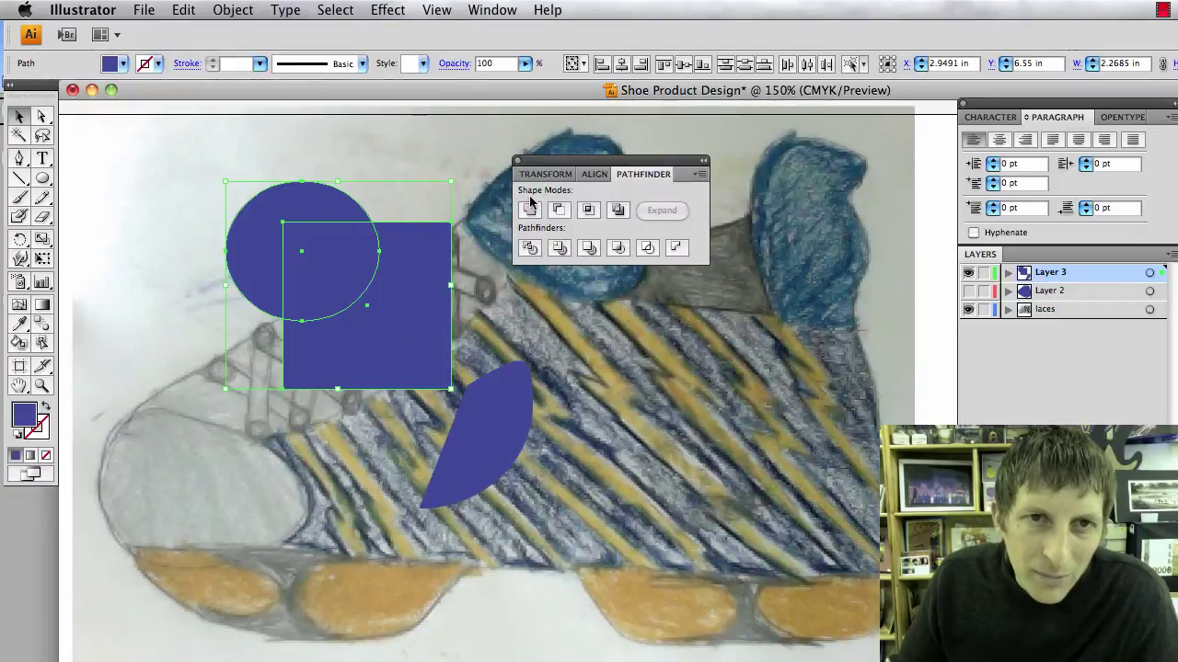
Try Minus Front and Intersect, undoing each, then Unite the circle and square.
click(558, 214)
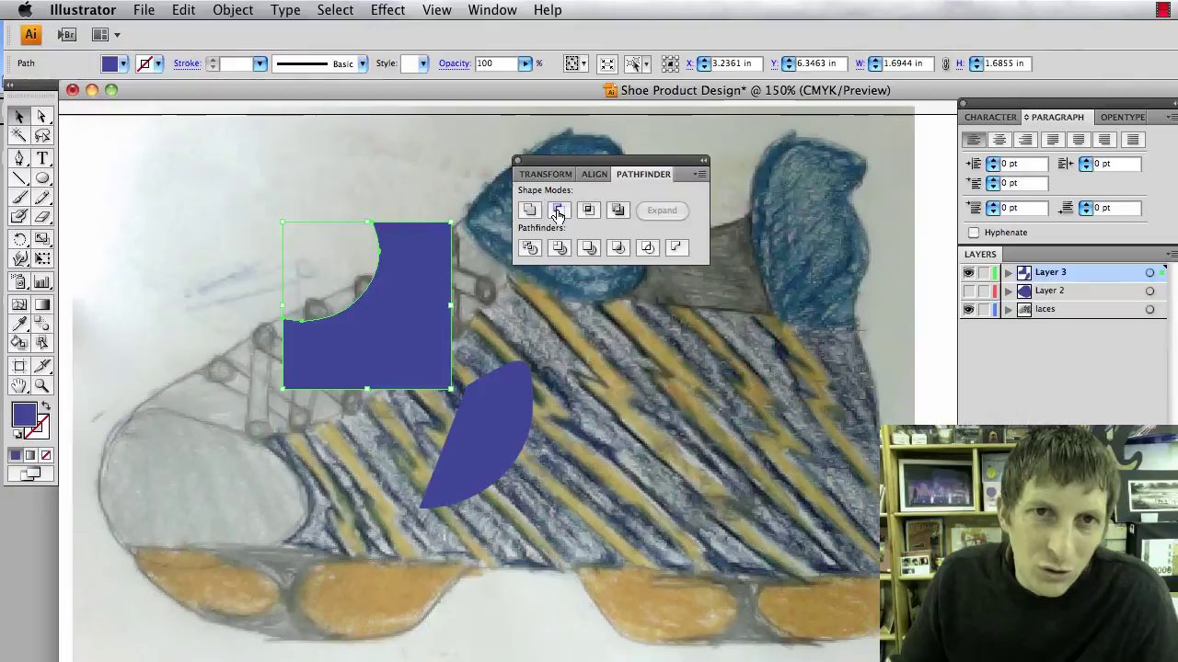
key(super+z)
click(596, 212)
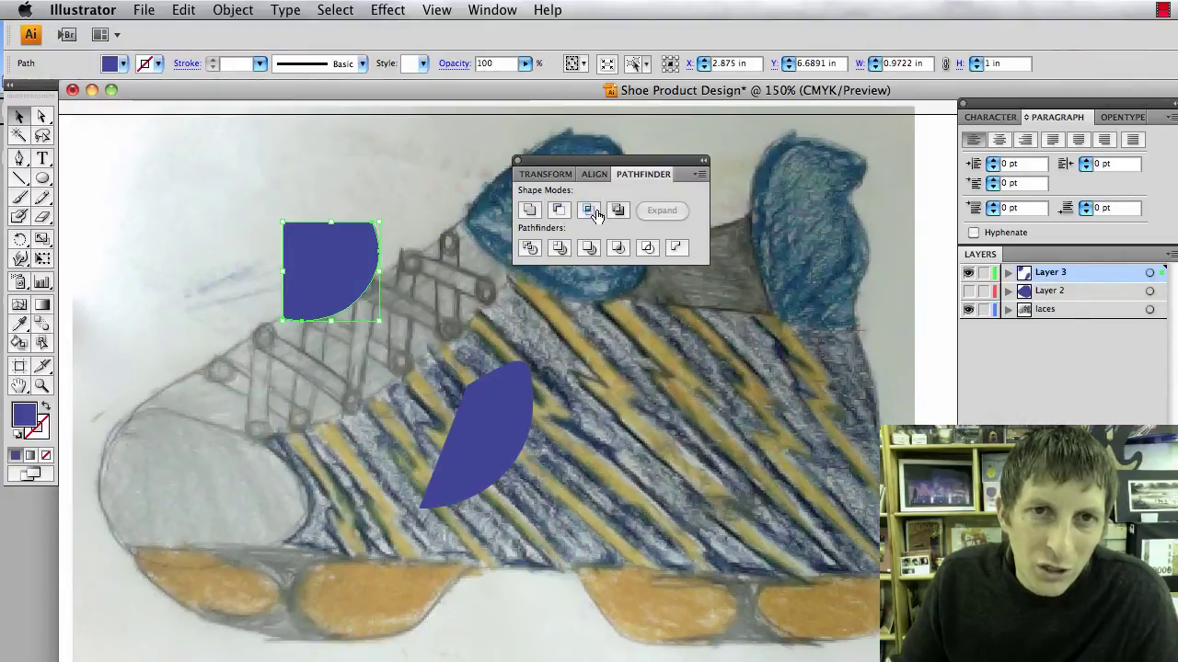
key(super+z)
click(531, 212)
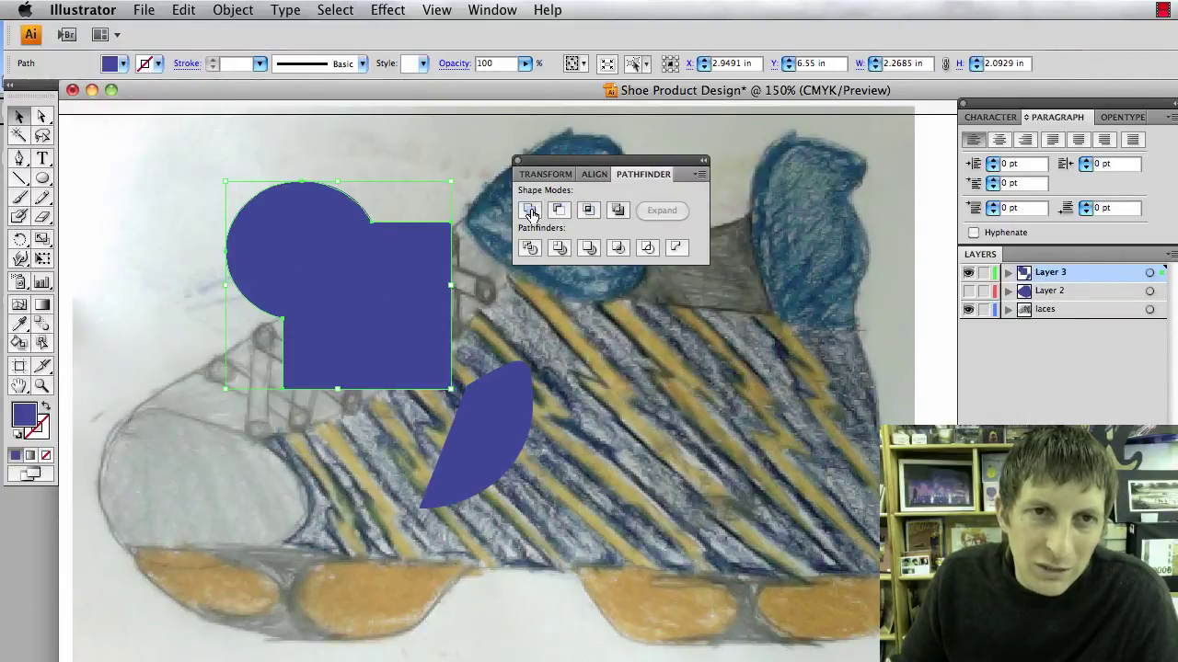
Reselect the merged shape, move it, and delete it.
click(157, 265)
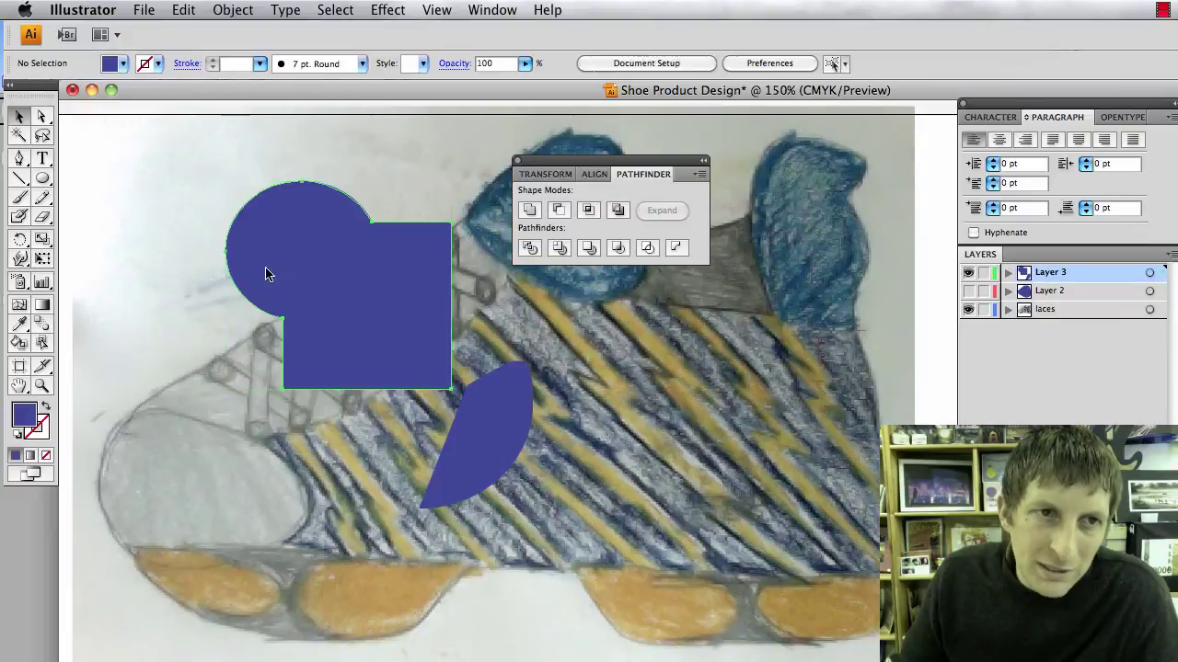
click(263, 224)
drag(325, 269, 307, 247)
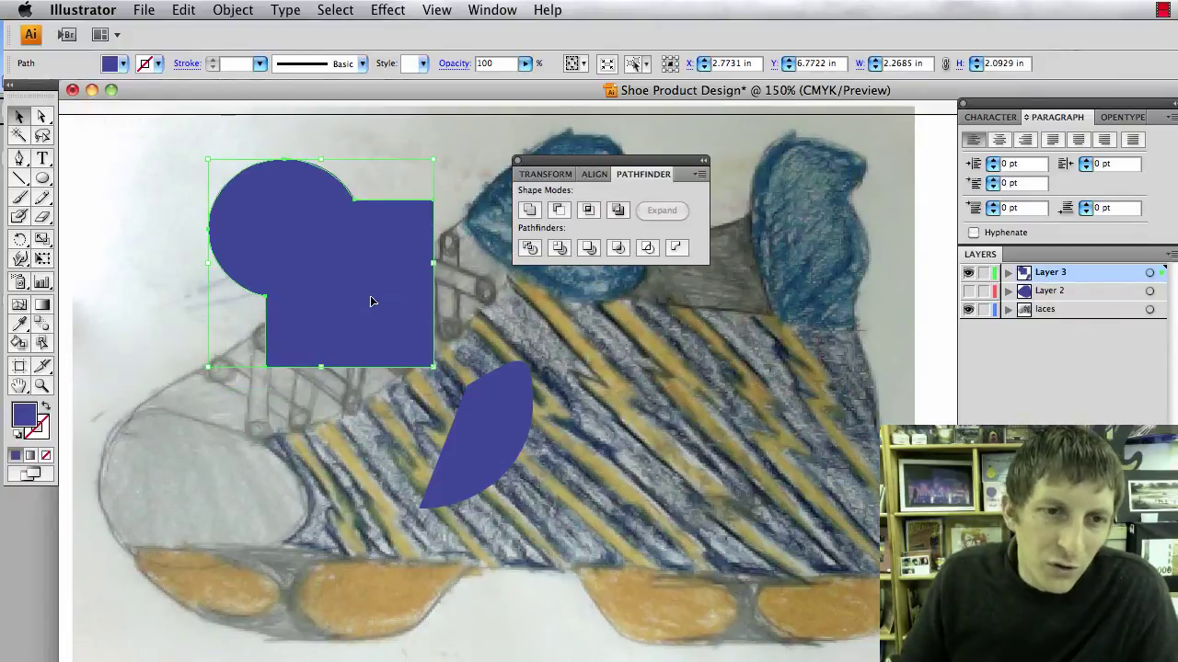
drag(371, 301, 403, 426)
key(Delete)
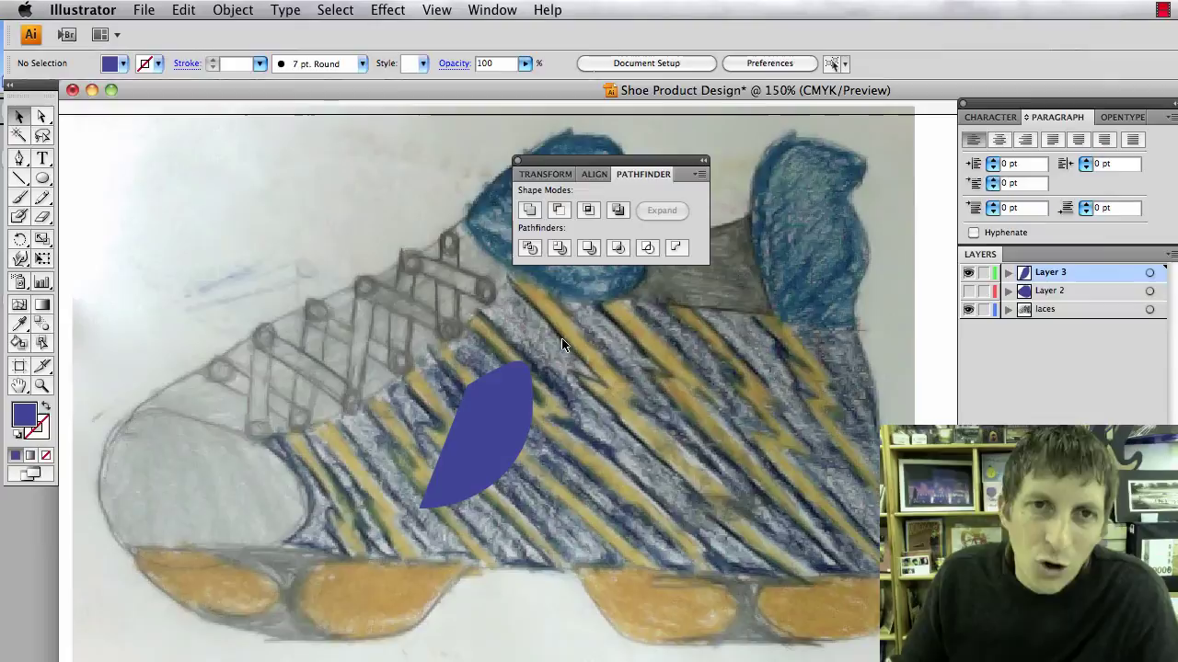
Add a new empty layer and zoom out to see the whole shoe.
drag(523, 392, 438, 269)
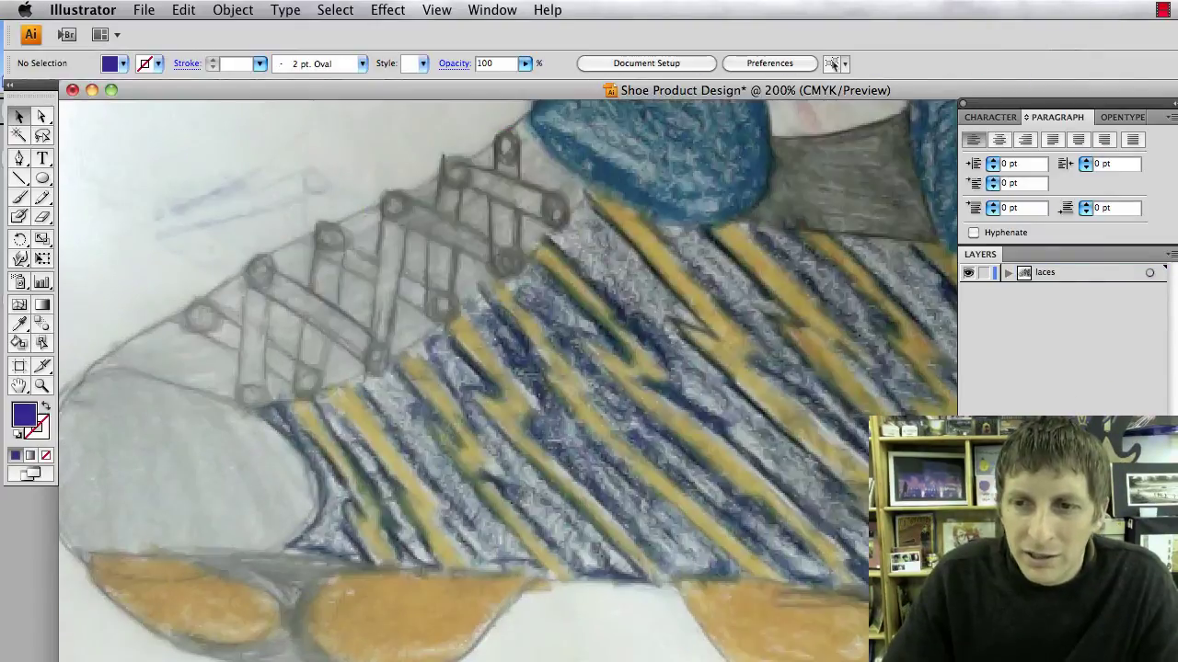
key(super+l)
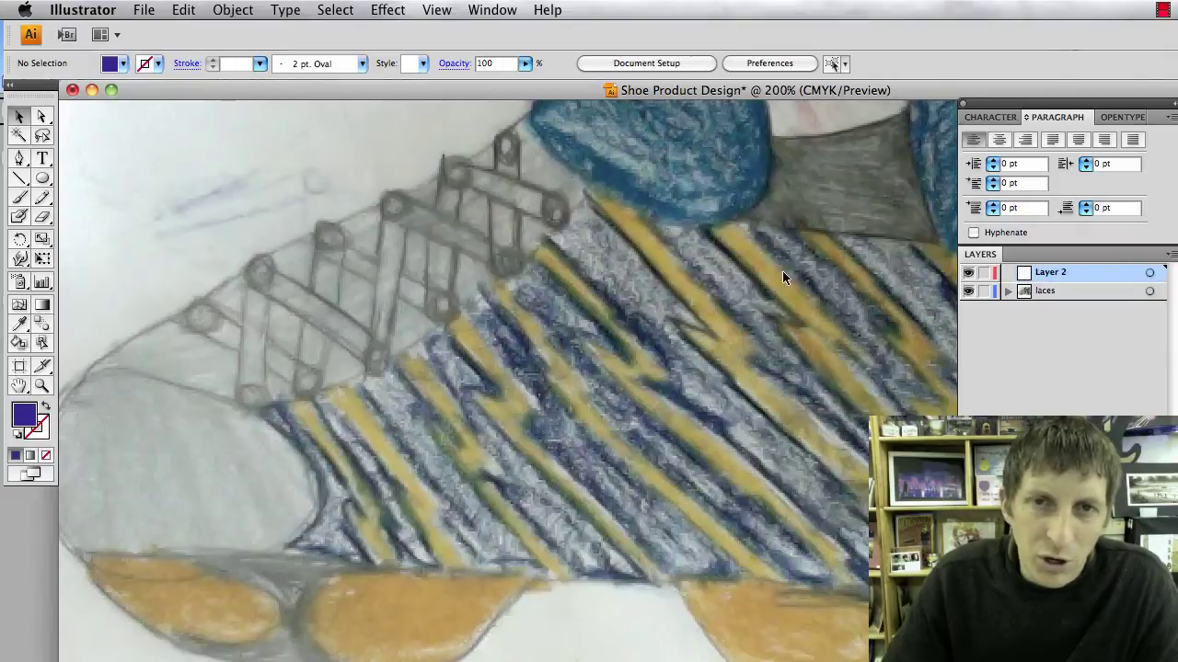
scroll(750, 291, up, 5)
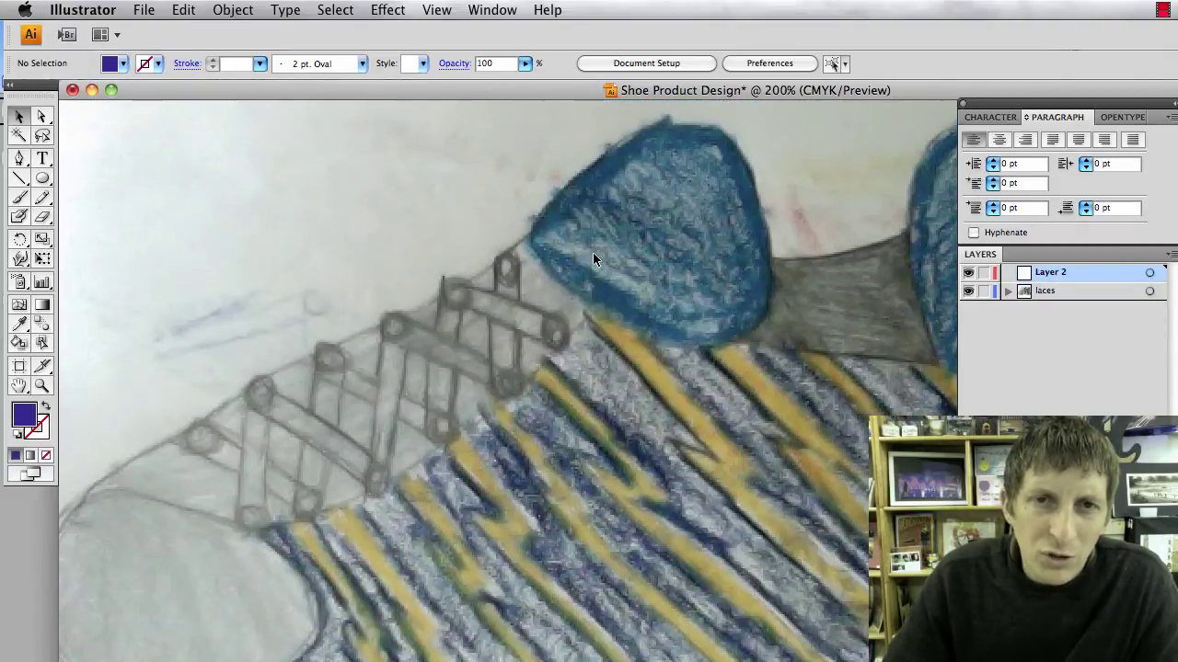
key(super+minus)
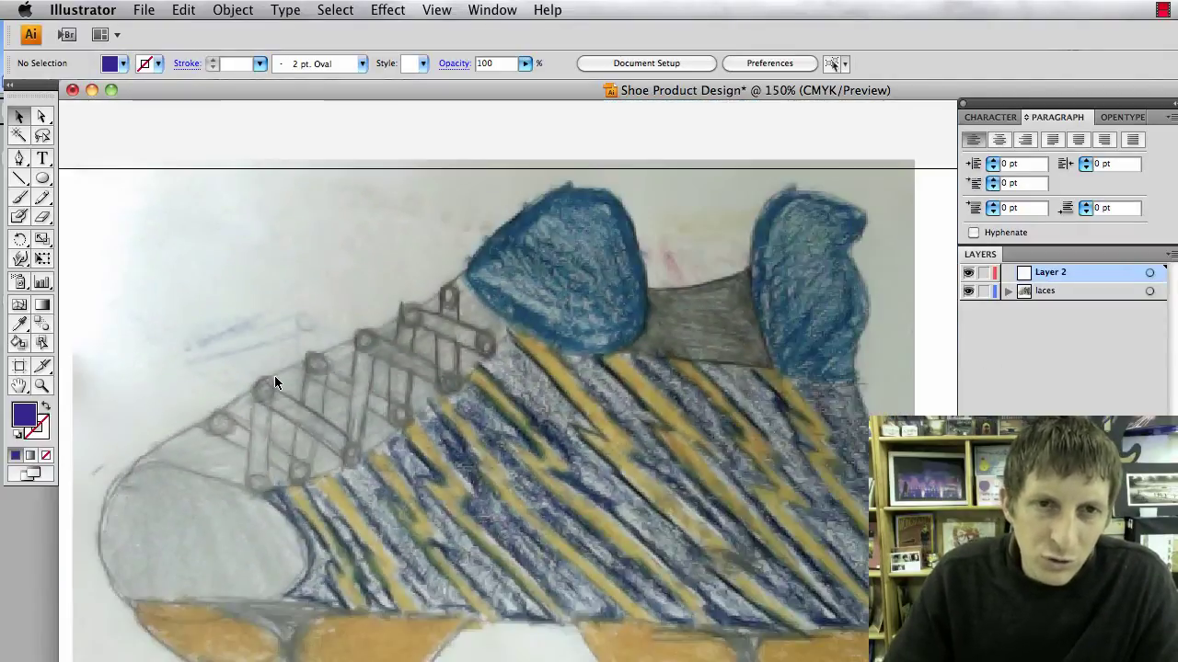
scroll(277, 370, down, 3)
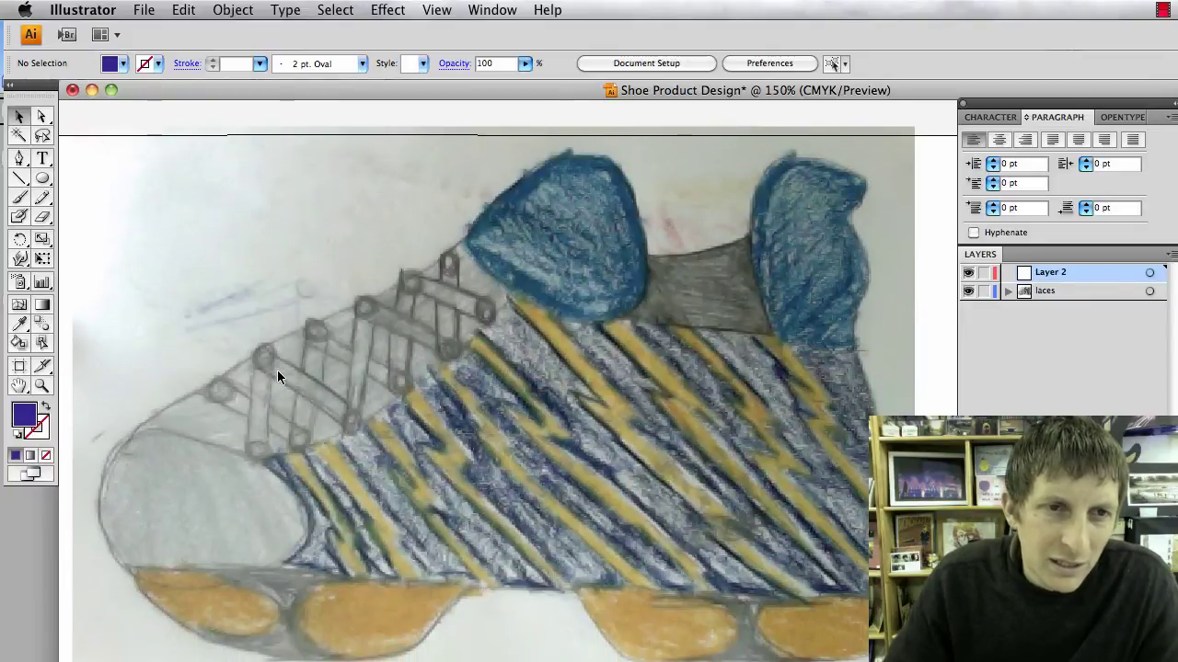
Choose the standard Pen tool and start a path at the top of the tongue.
key(p)
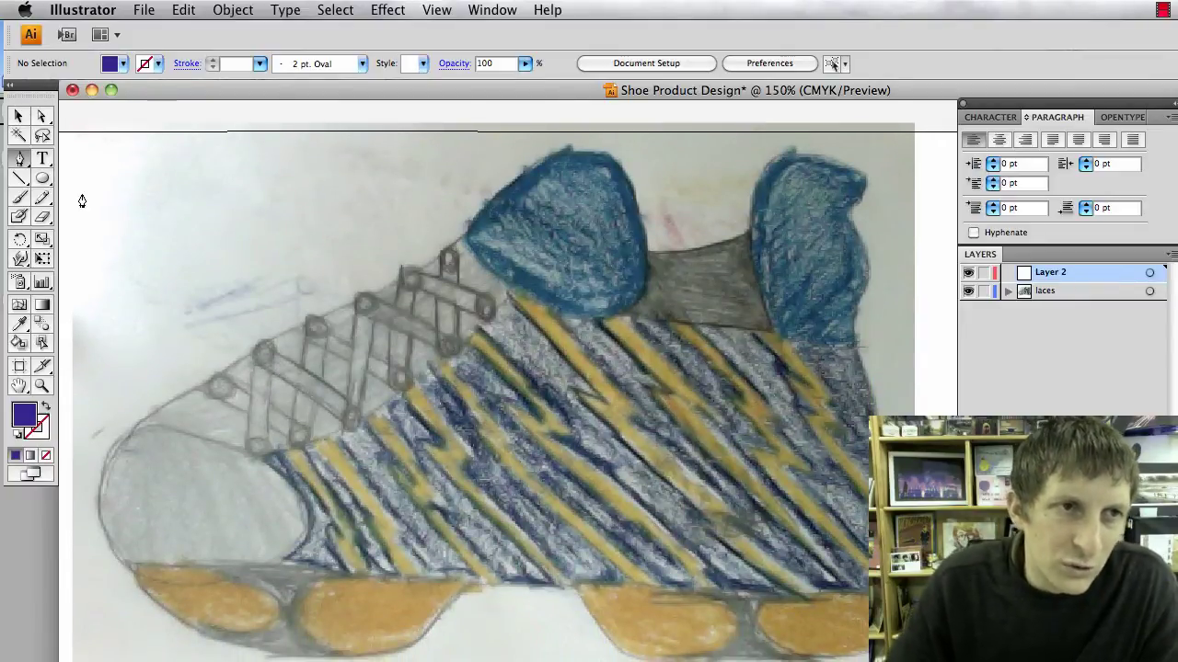
drag(19, 158, 77, 164)
click(362, 64)
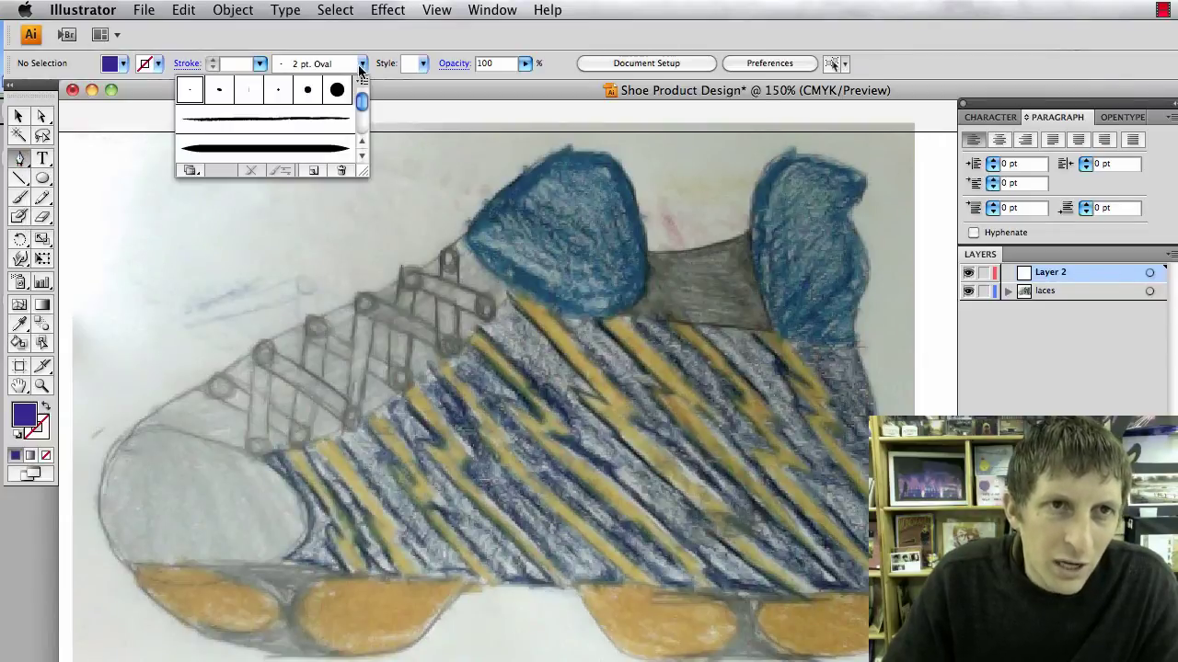
click(307, 89)
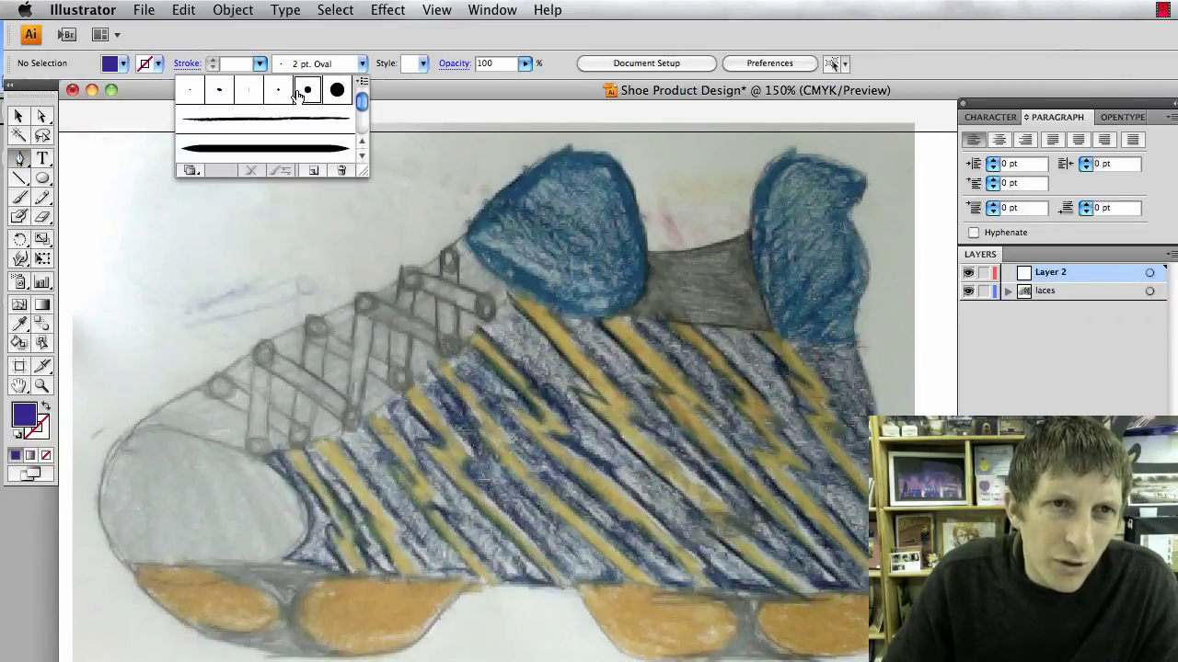
click(537, 165)
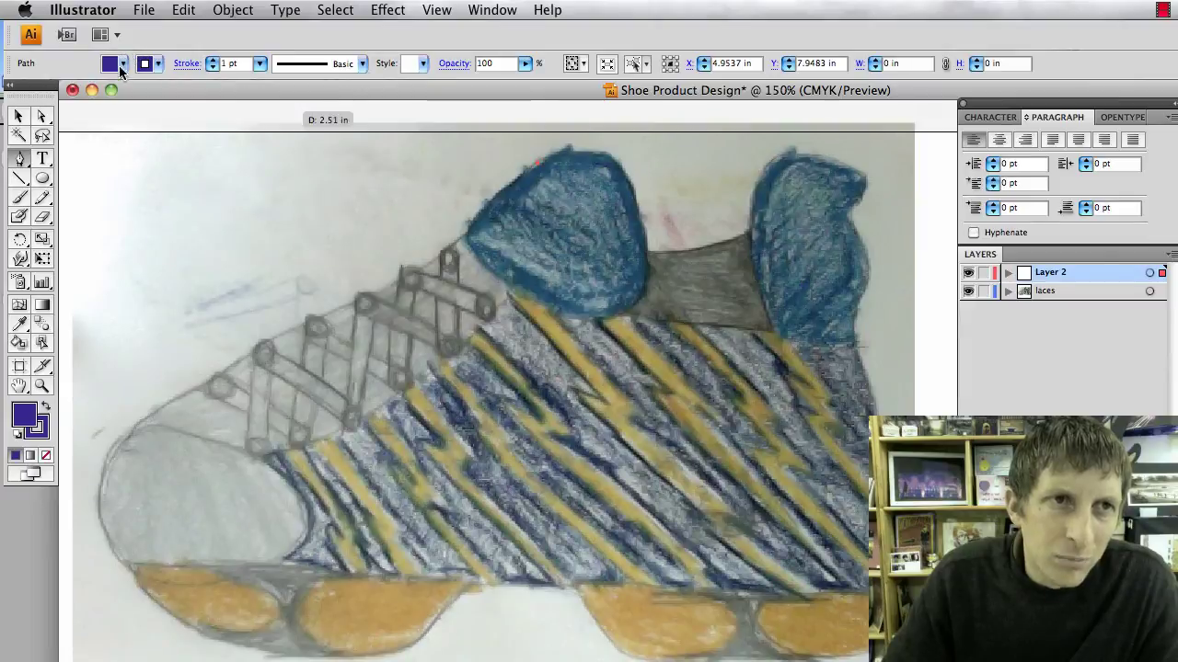
Set the path's fill to None and its stroke weight to 2 pt.
click(121, 66)
click(48, 82)
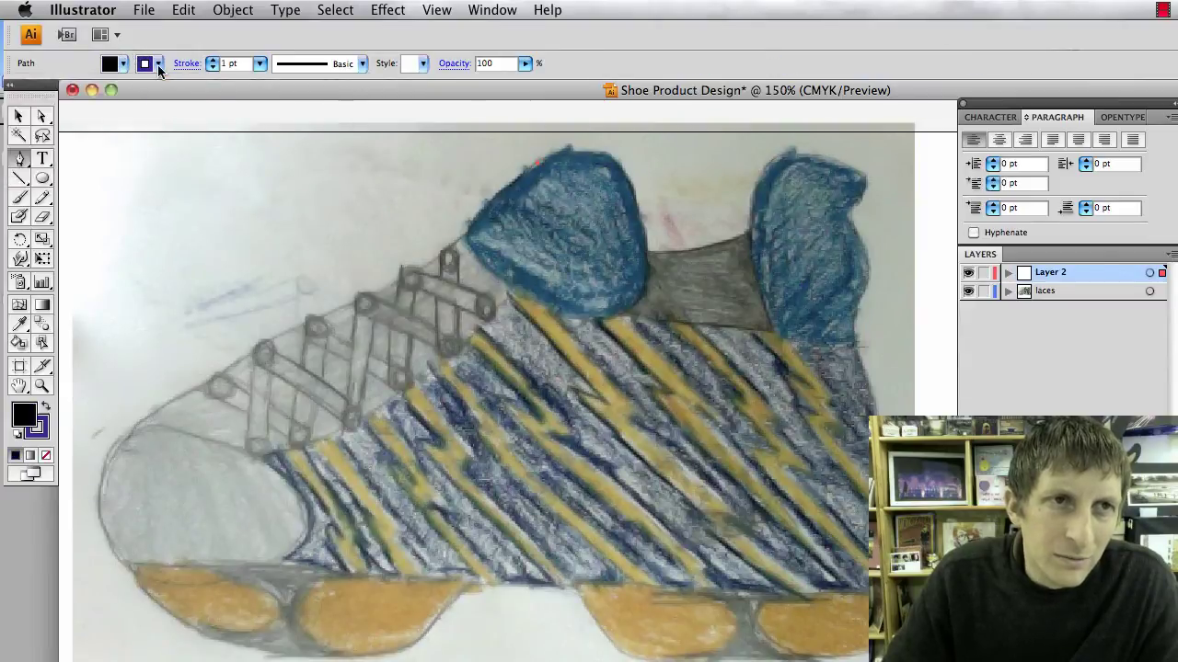
click(130, 67)
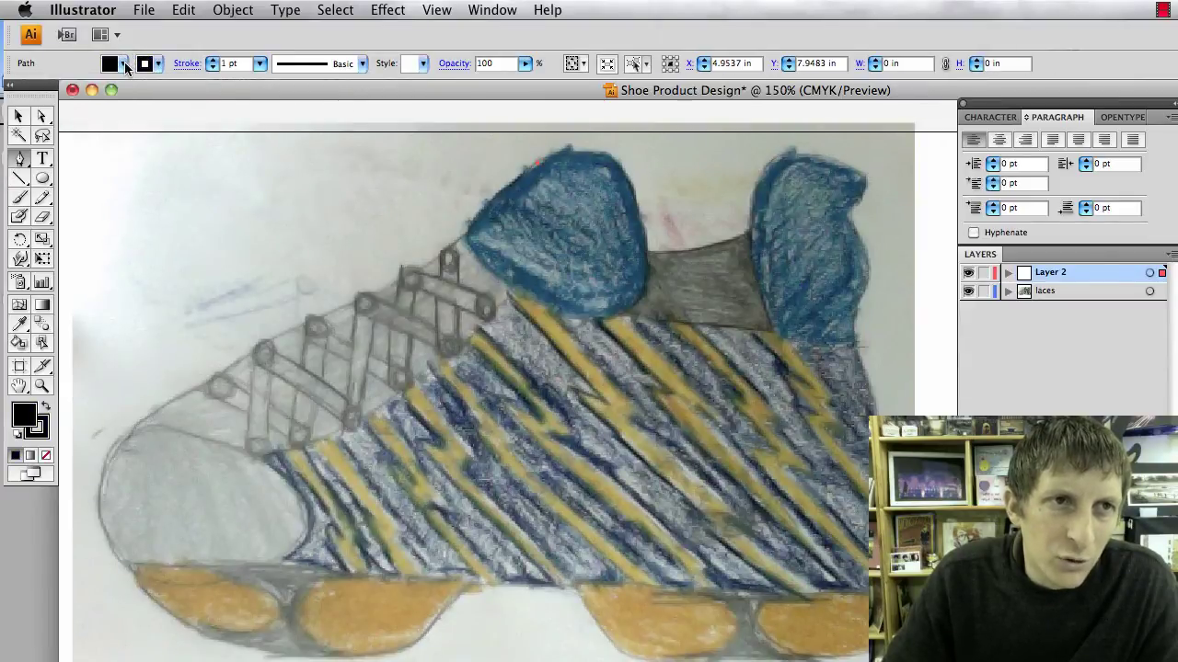
click(124, 67)
click(9, 82)
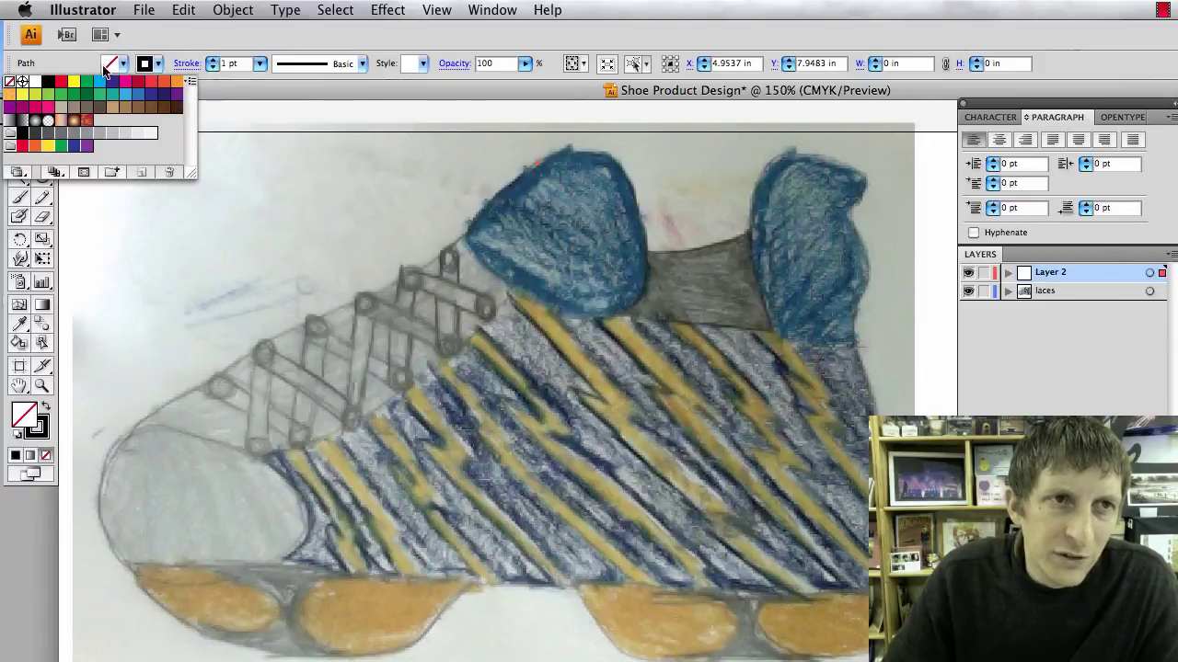
click(157, 70)
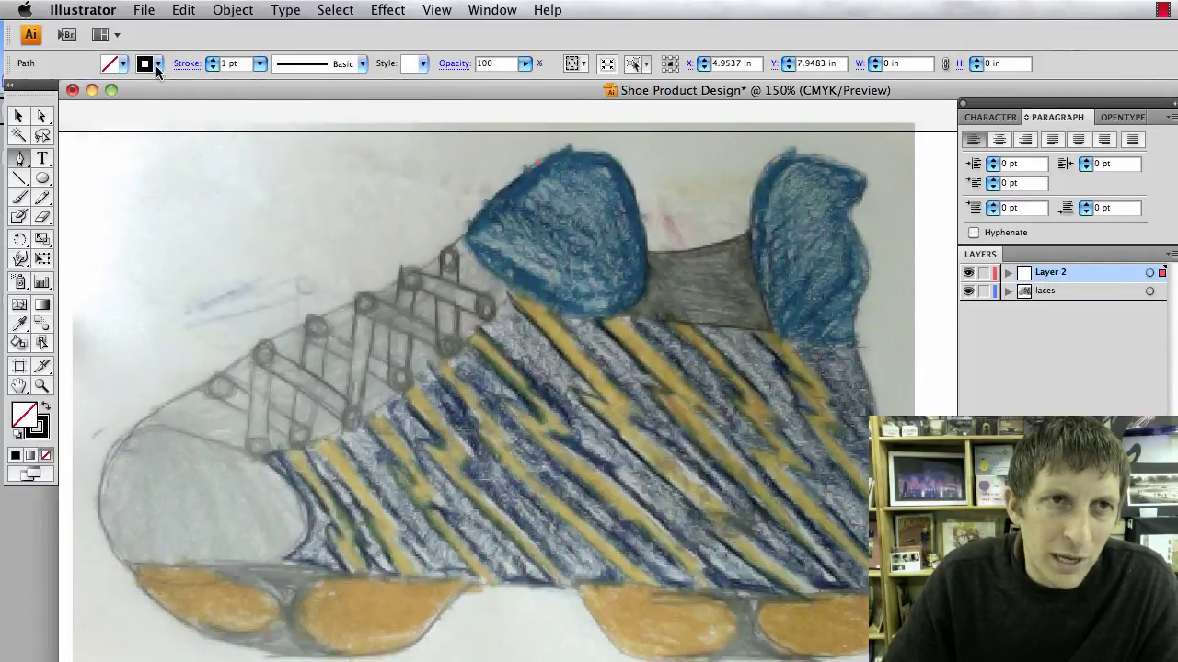
click(260, 63)
click(253, 81)
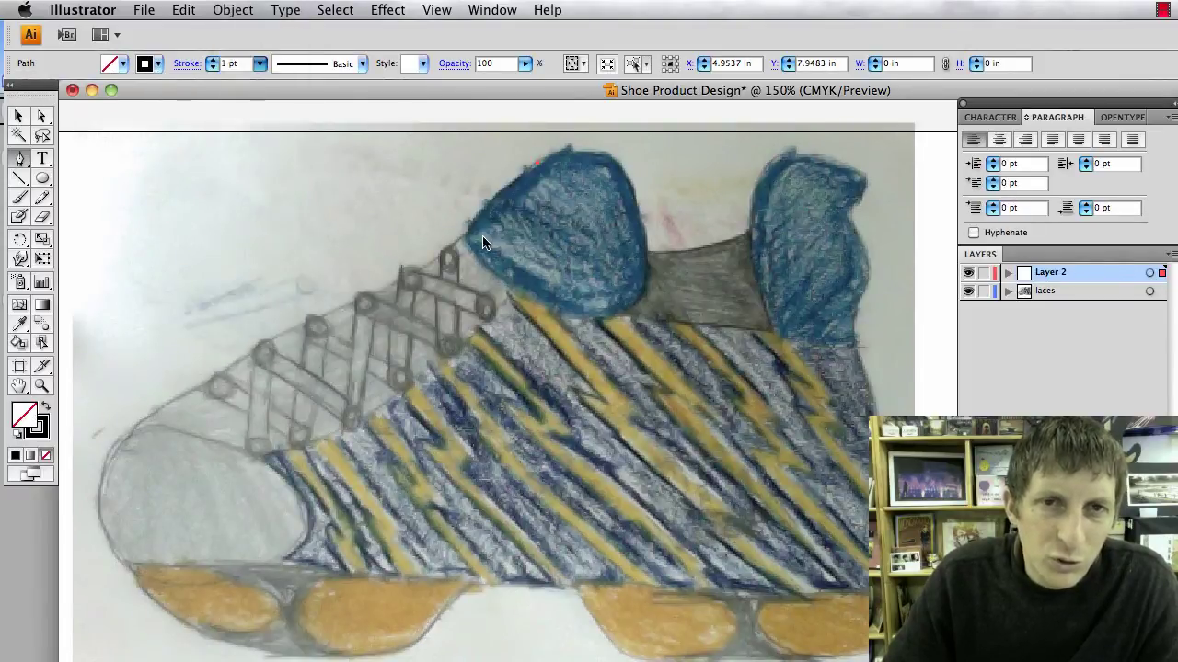
Trace the outline from the tongue's top down its left edge and along the laces.
click(531, 168)
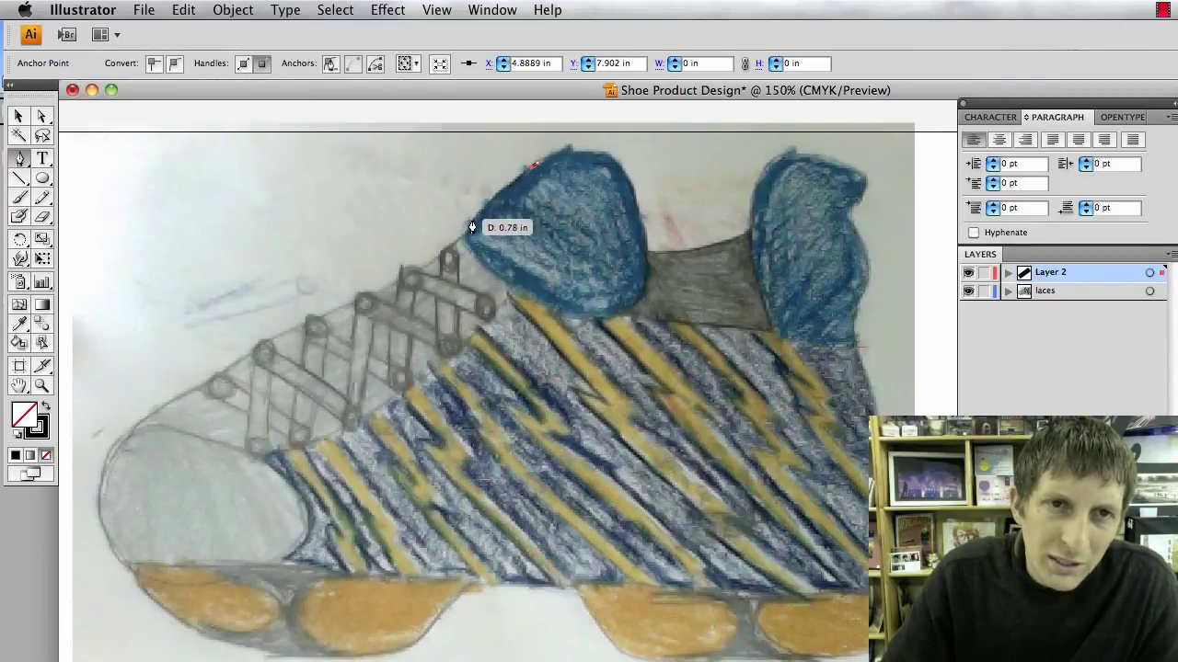
click(467, 234)
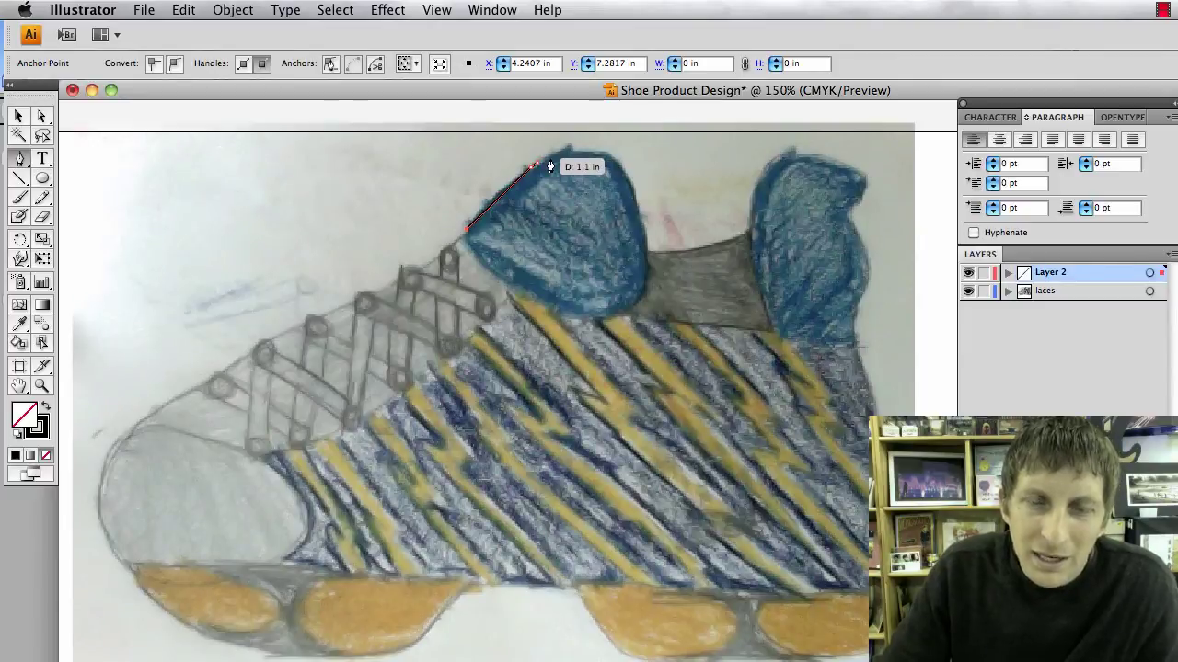
click(410, 264)
click(304, 294)
click(196, 368)
Continue the outline with a curved toe corner, then along the sole and heel.
drag(140, 474, 131, 559)
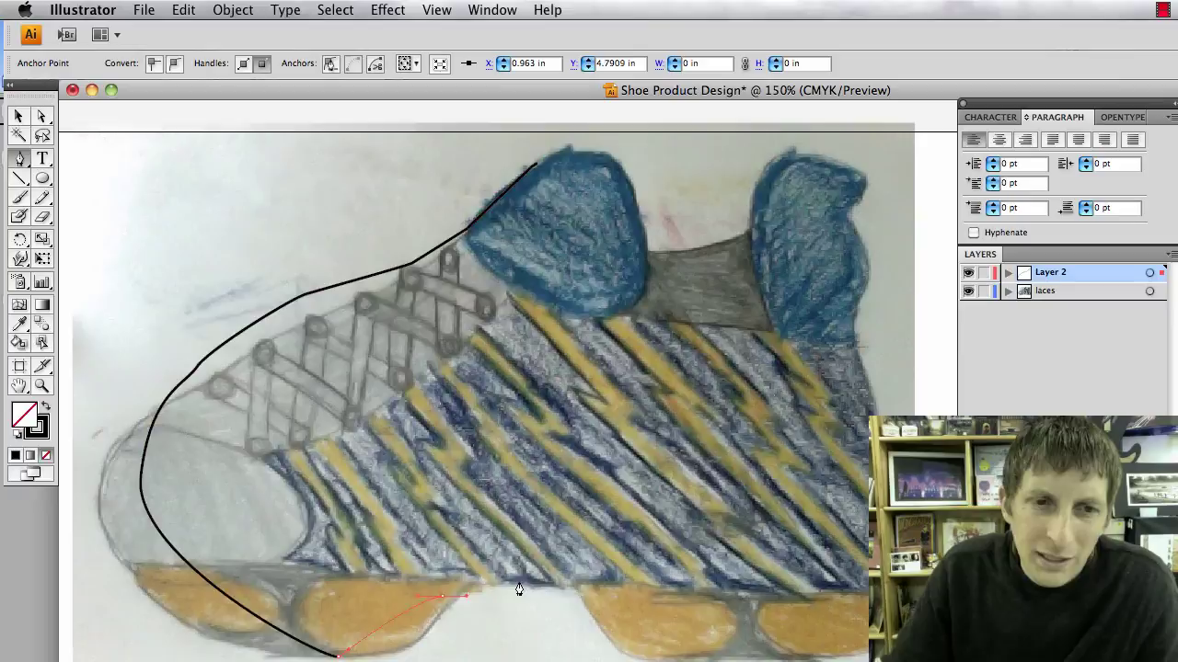
click(529, 579)
click(603, 634)
click(795, 641)
click(845, 625)
click(839, 480)
click(872, 366)
click(902, 241)
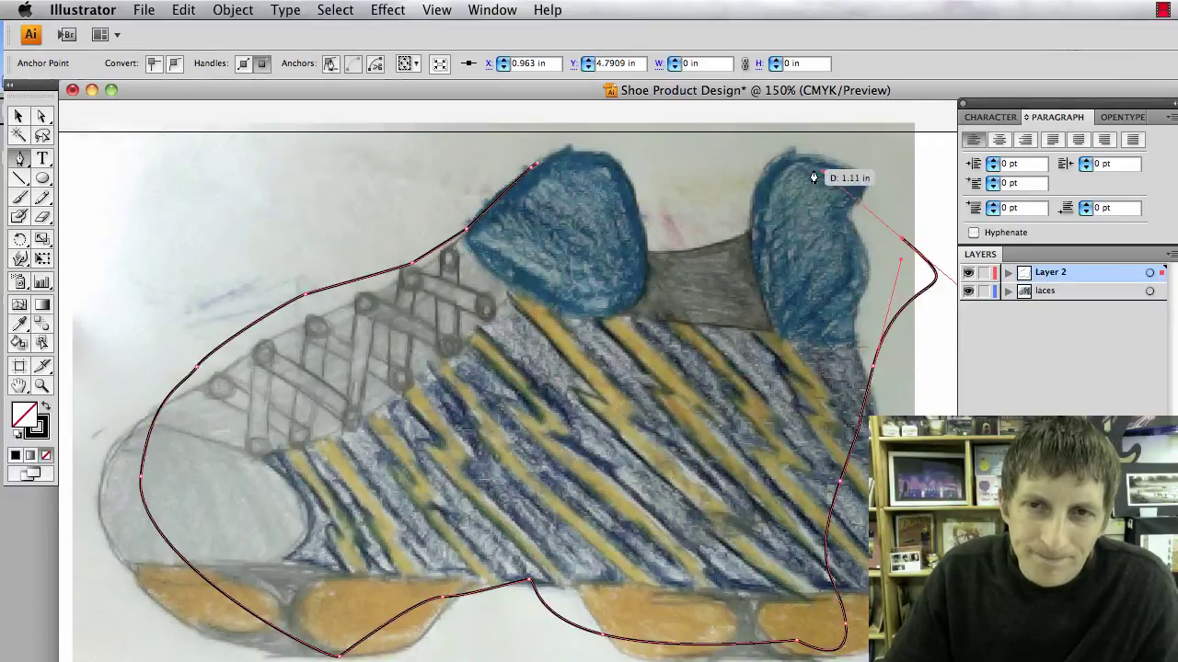
Close the shoe outline at the collar and shape its closing curves.
drag(814, 178, 814, 175)
click(813, 170)
drag(704, 226, 649, 211)
drag(614, 156, 610, 163)
mouse_move(534, 166)
mouse_down()
mouse_move(562, 168)
mouse_move(539, 158)
mouse_up()
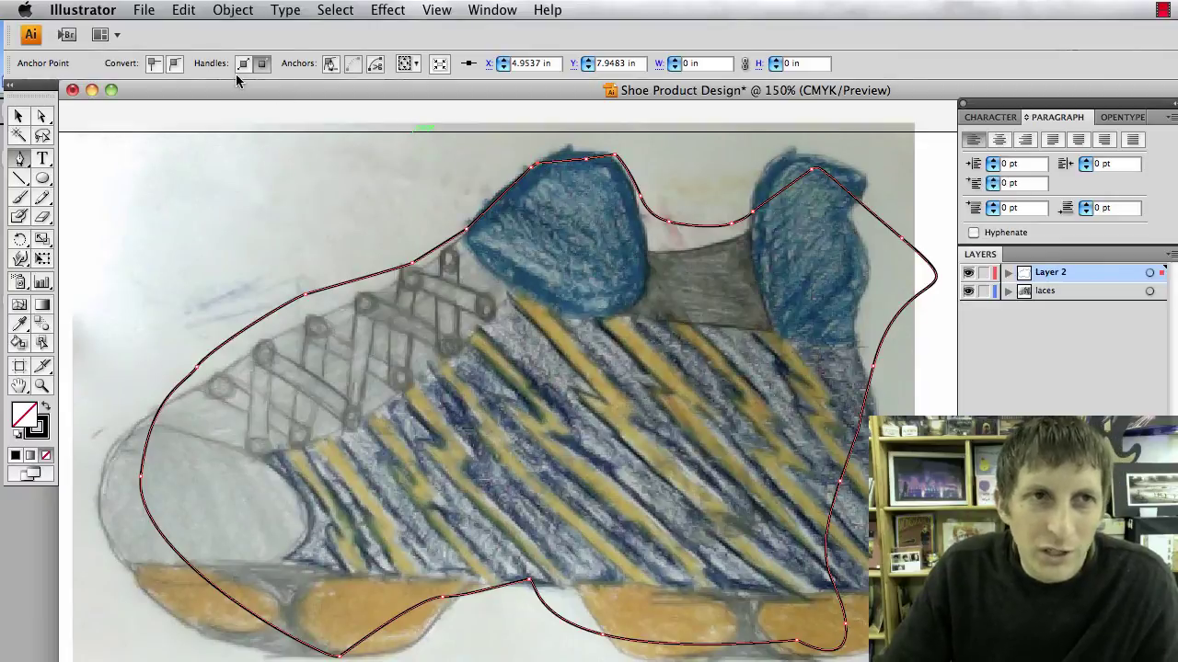
Preview a reddish-brown fill from the Color Picker, then set the fill back to None.
double_click(24, 415)
click(578, 350)
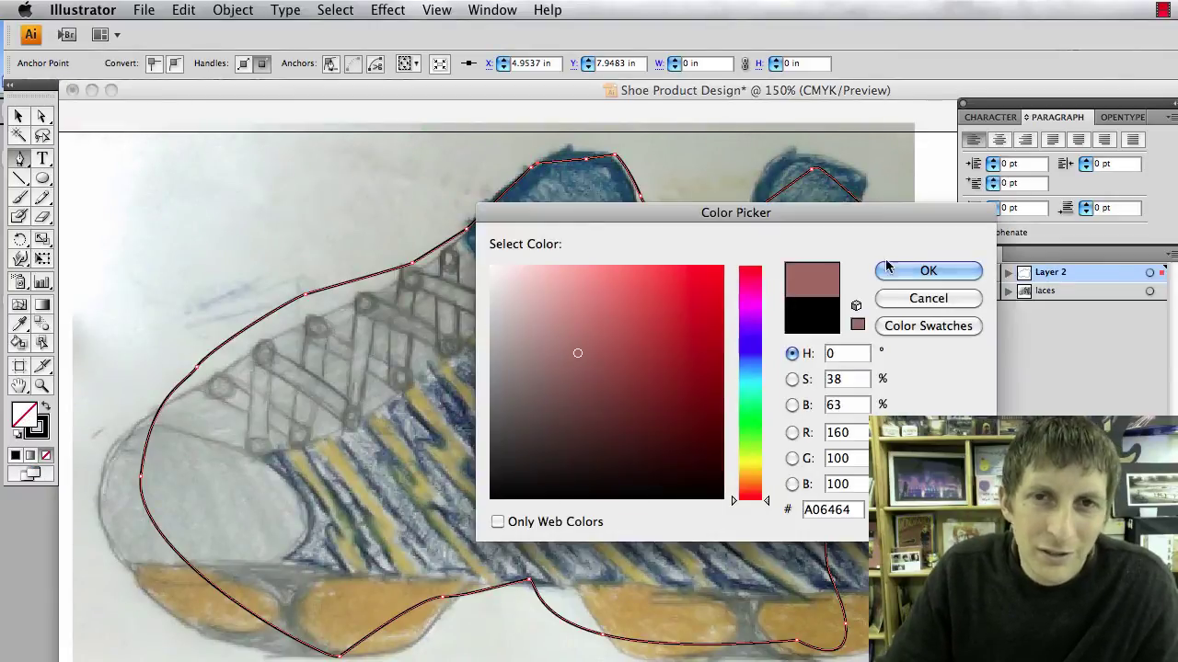
click(946, 268)
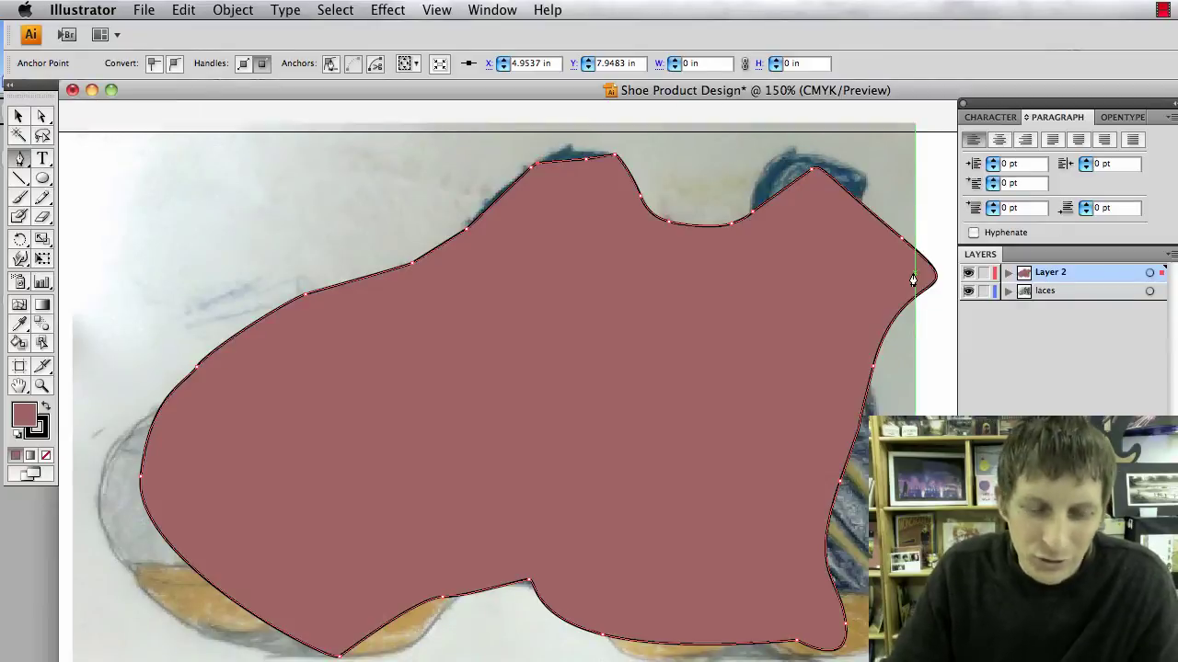
key(slash)
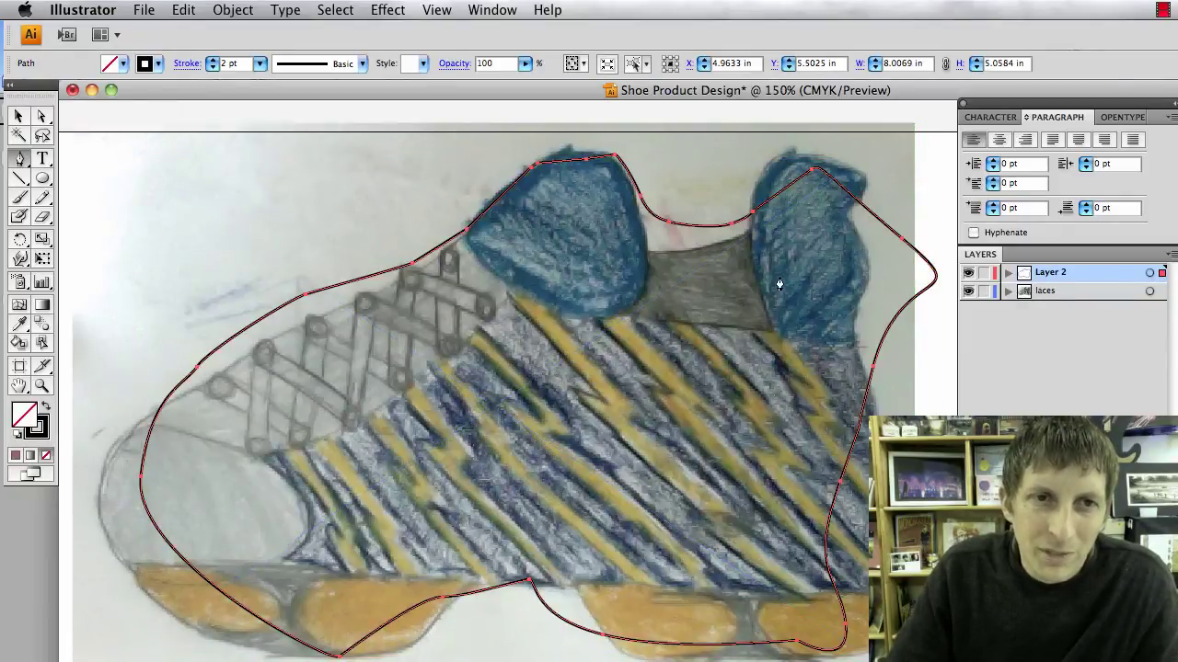
click(778, 284)
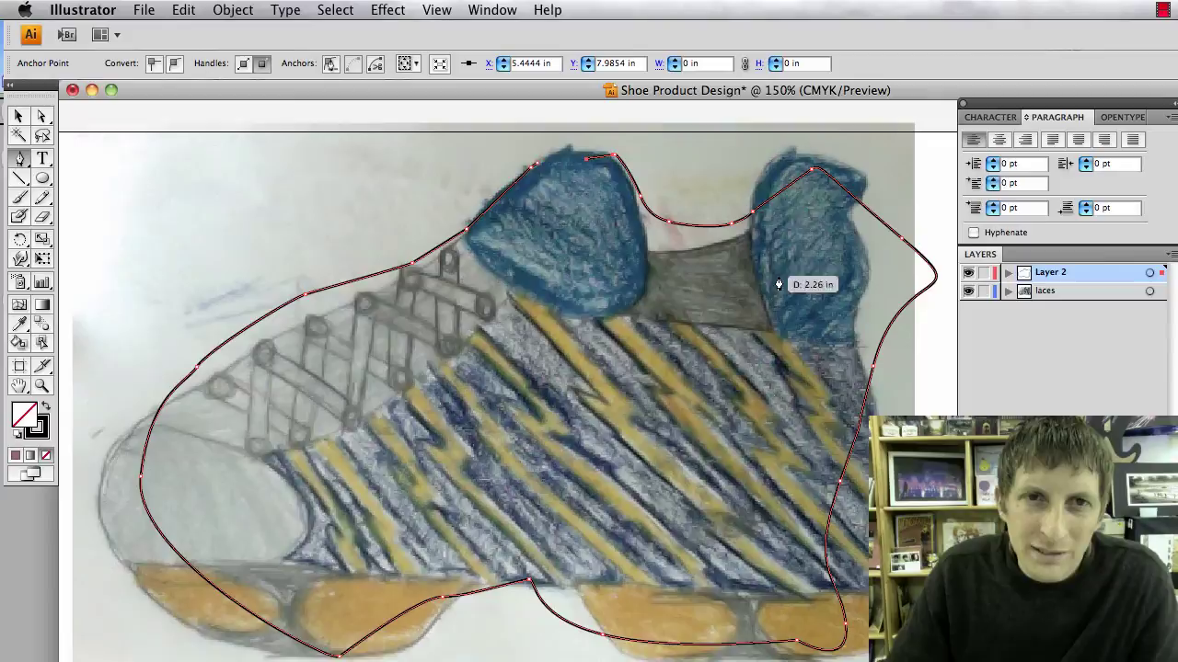
Cut away the shoe outline's segments one by one until the path is gone.
key(super)
key(super+x)
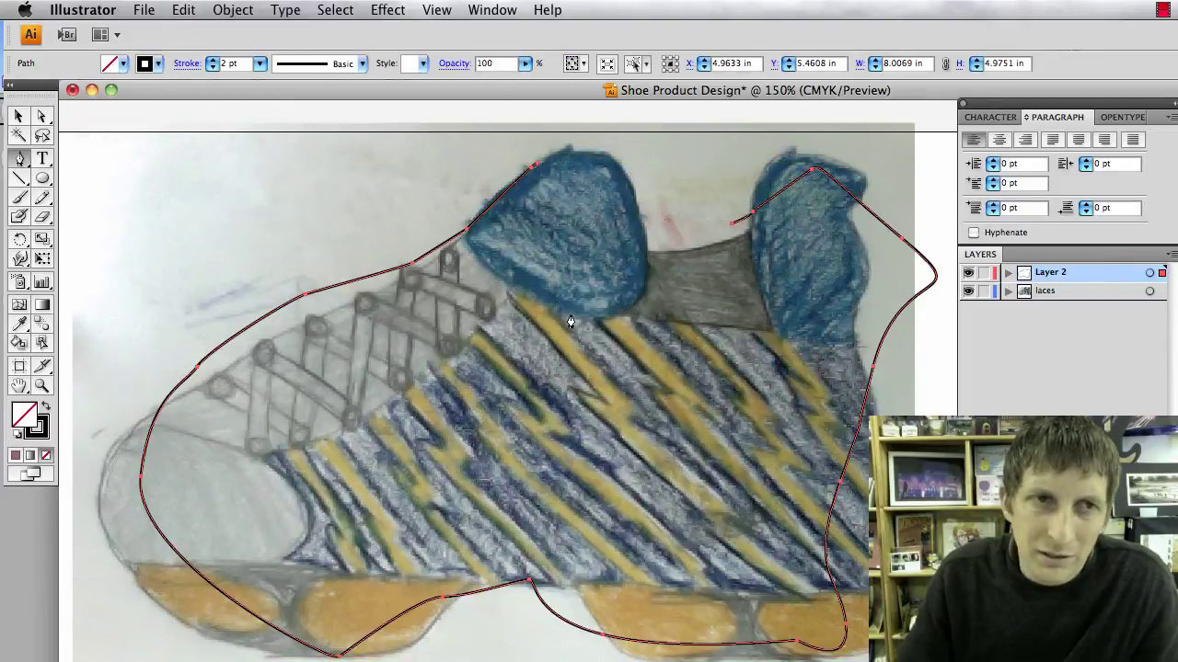
key(super+x)
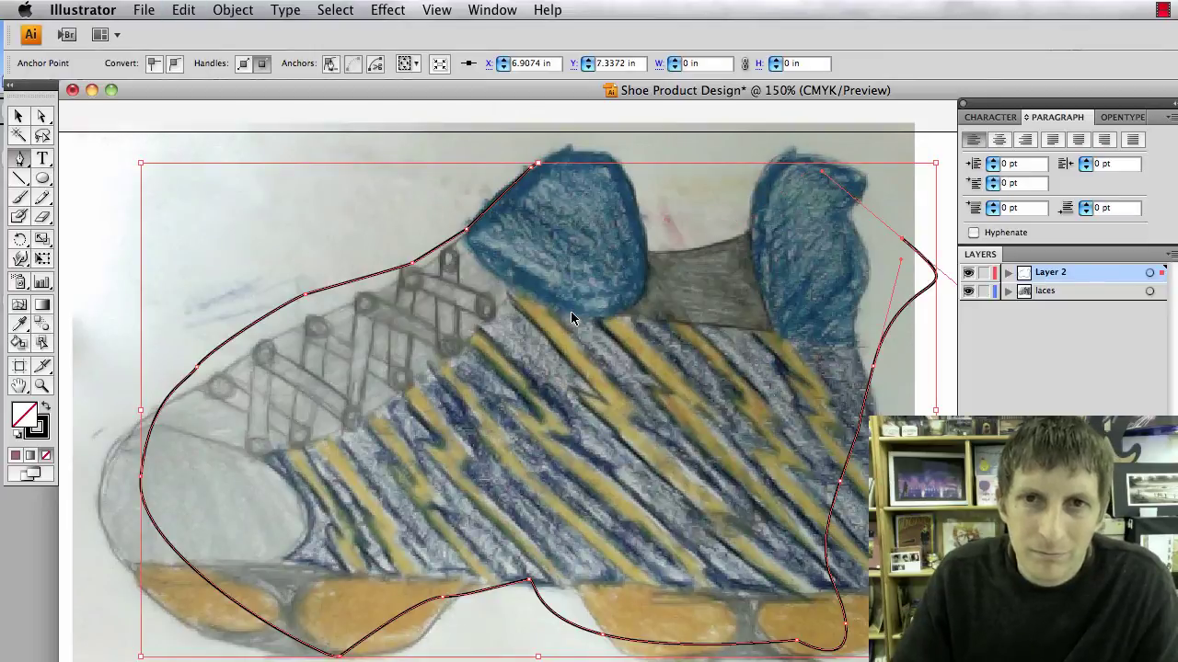
key(super+x)
key(super+x)
key(super+x)
key(super+x)
key(super+x)
key(super+x)
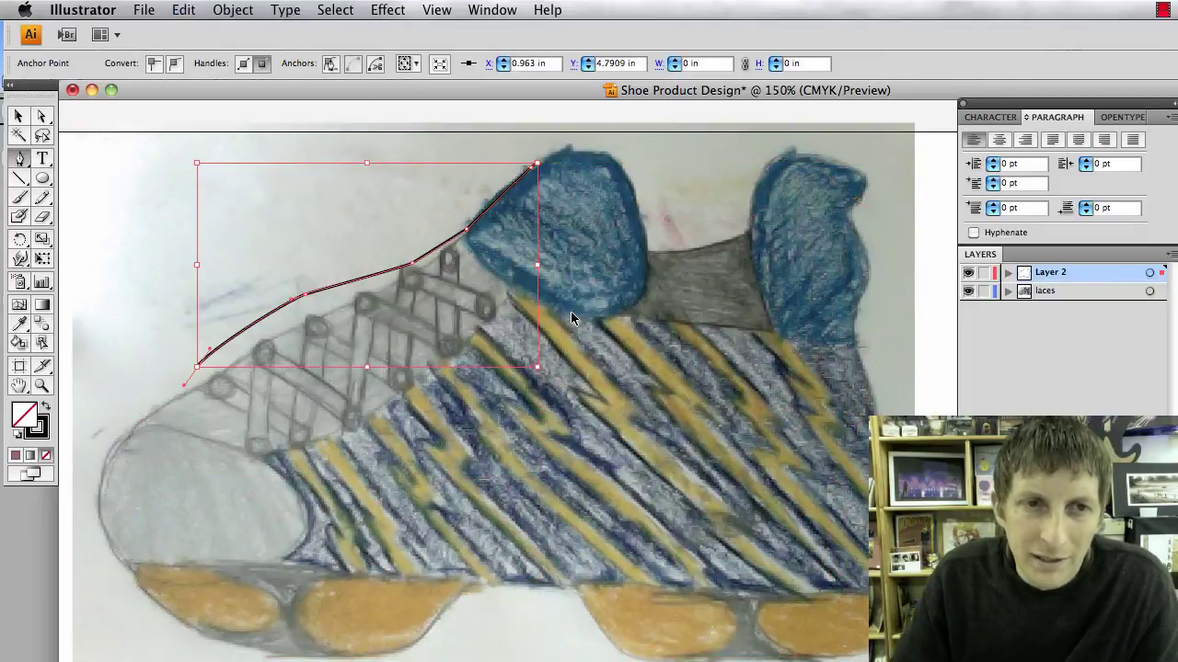
key(super+x)
key(super+x)
key(super+x)
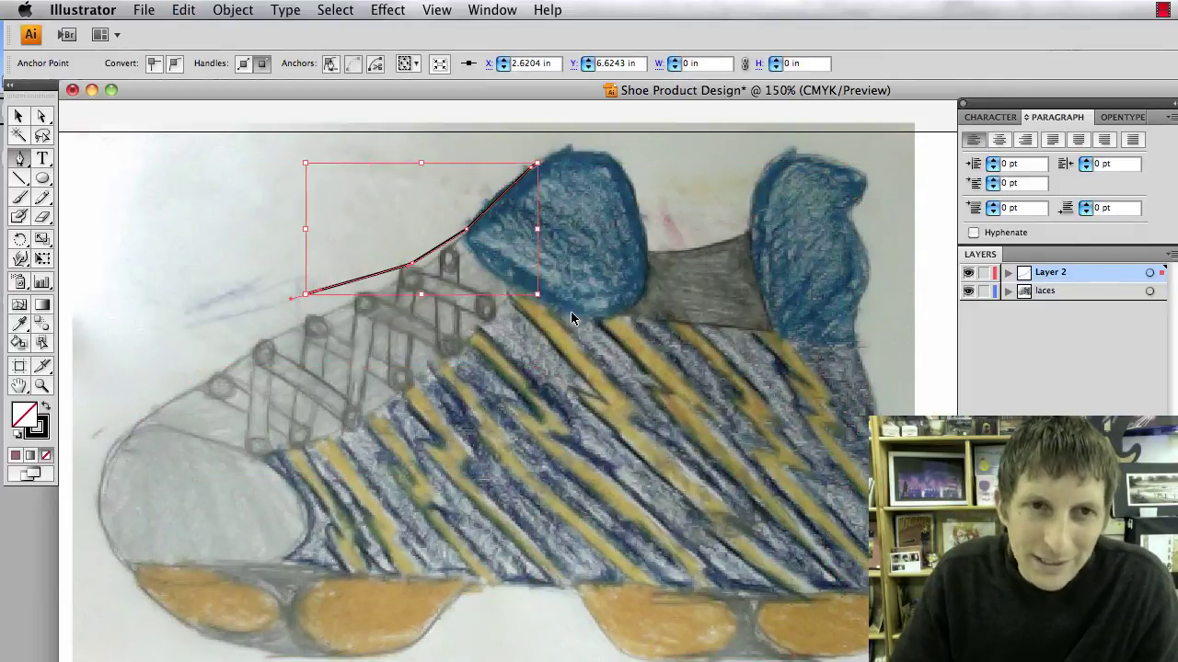
key(super+x)
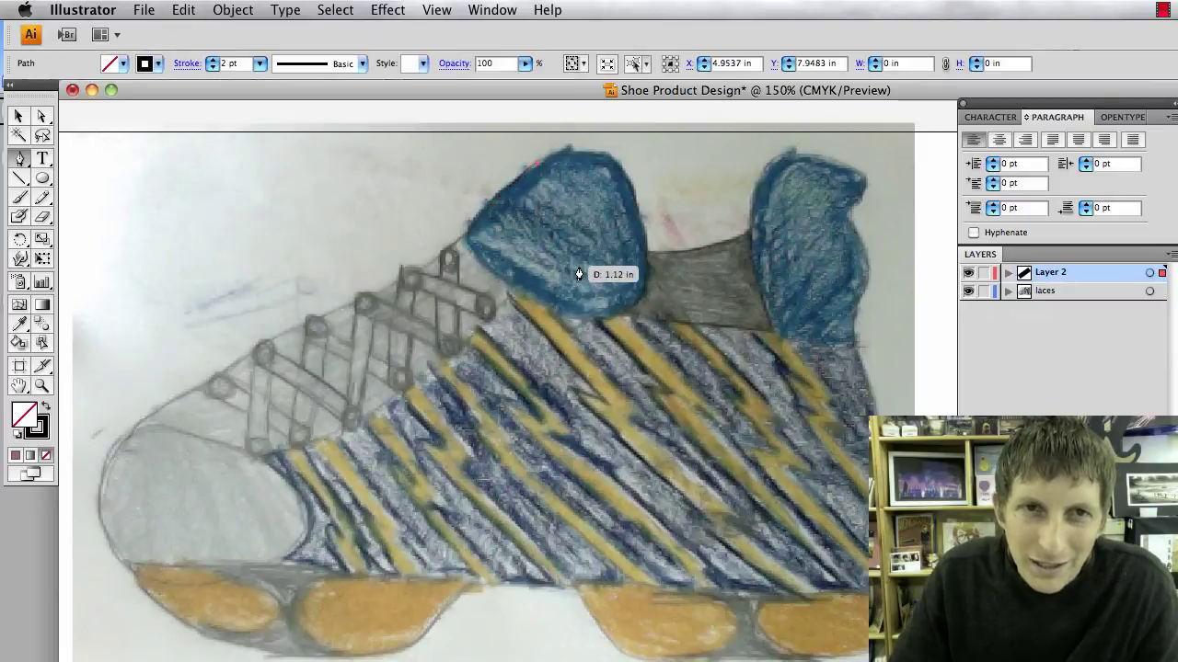
Start a new pen path at the top of the blue tongue.
key(v)
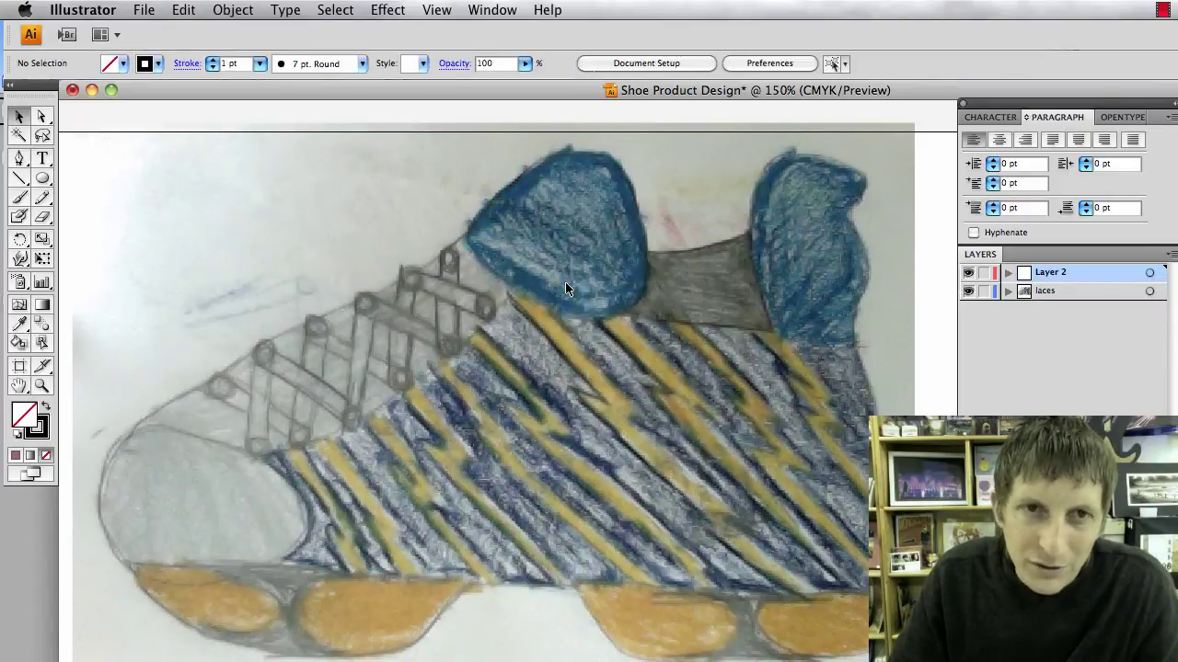
key(p)
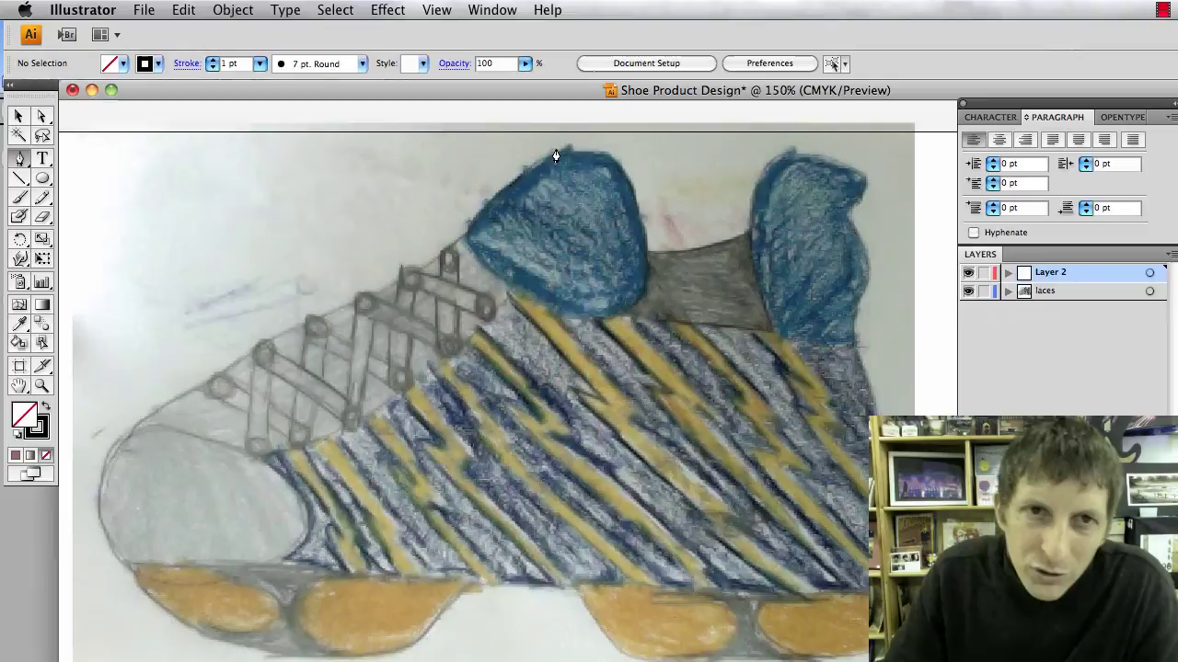
click(555, 151)
Place curved anchors around the tongue edge and close the path at its start.
click(471, 219)
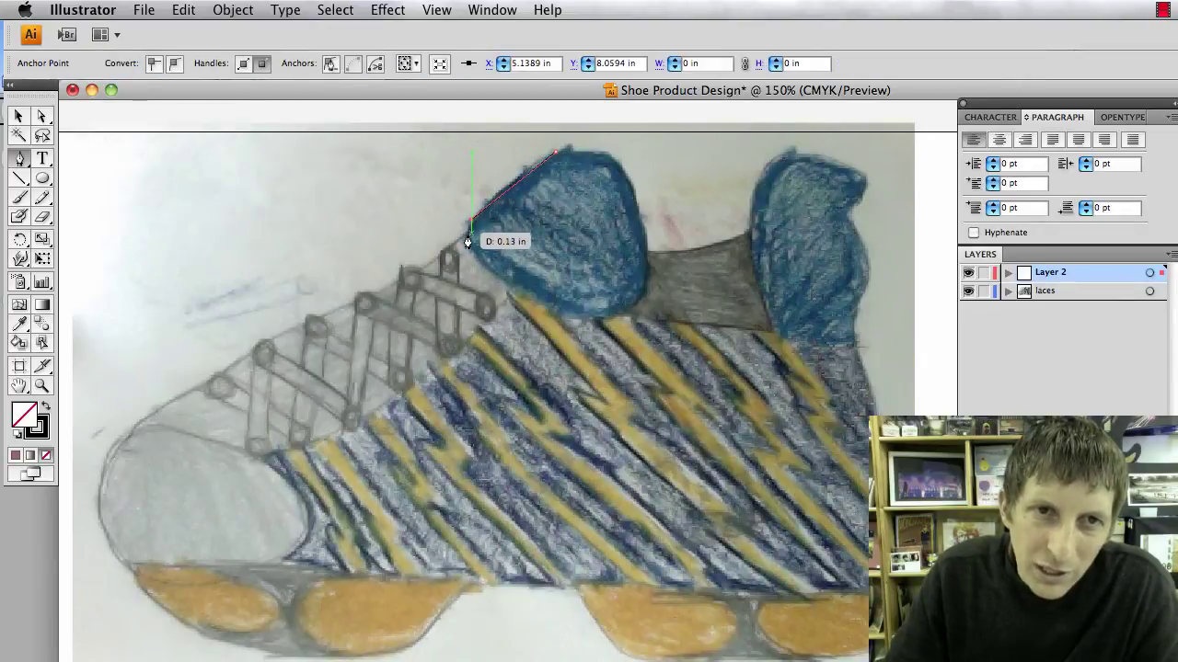
drag(494, 279, 626, 311)
drag(646, 252, 616, 156)
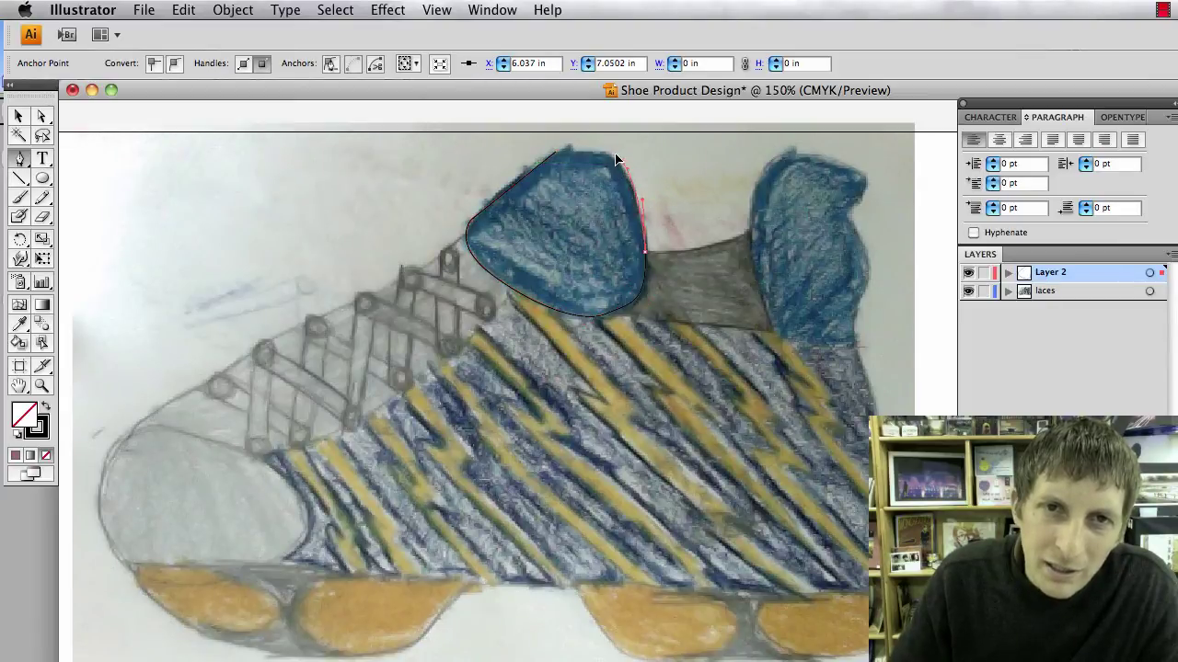
click(563, 151)
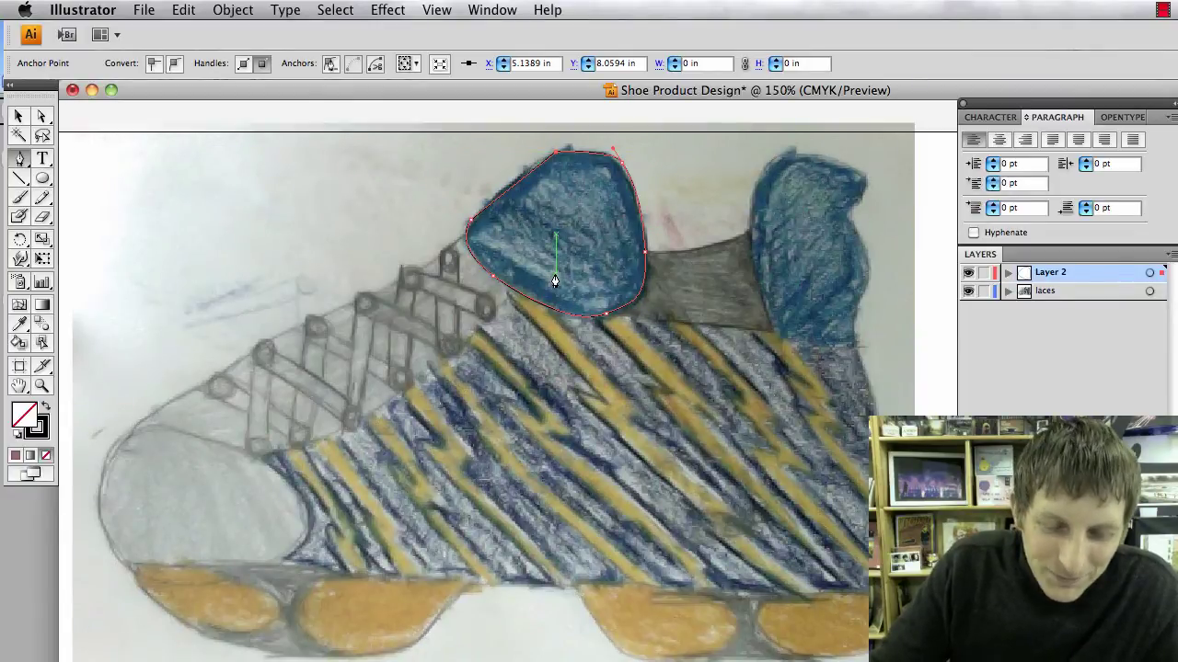
Select the tongue shape and adjust its top and lower-left anchors with Direct Selection.
key(v)
click(513, 197)
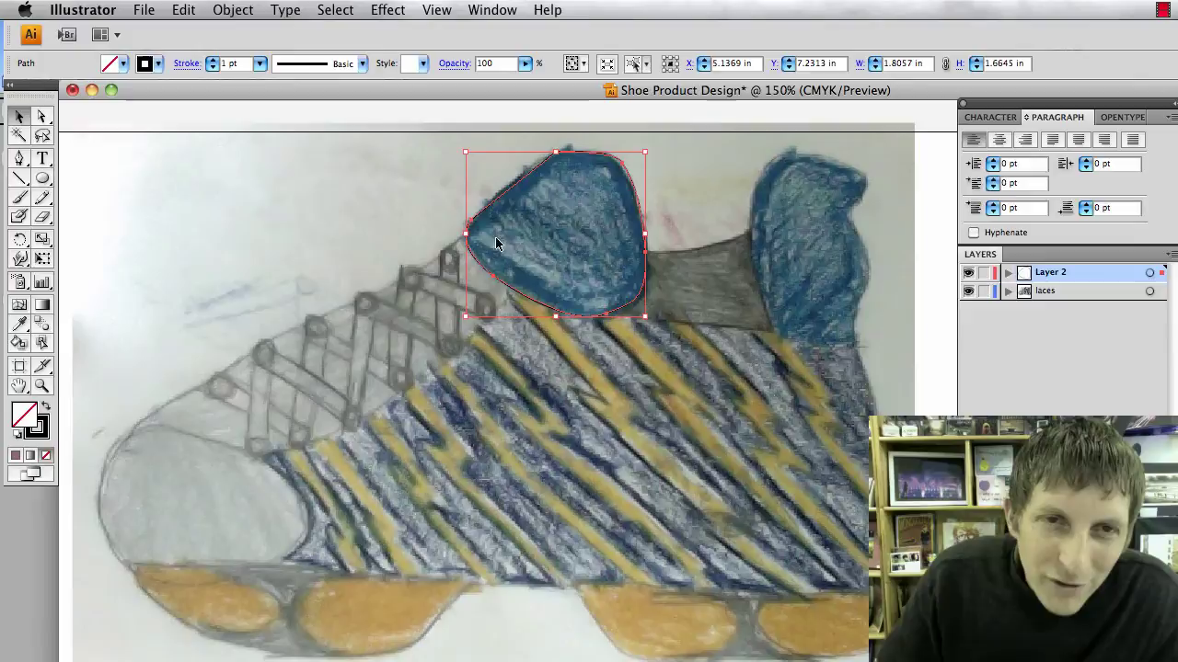
key(a)
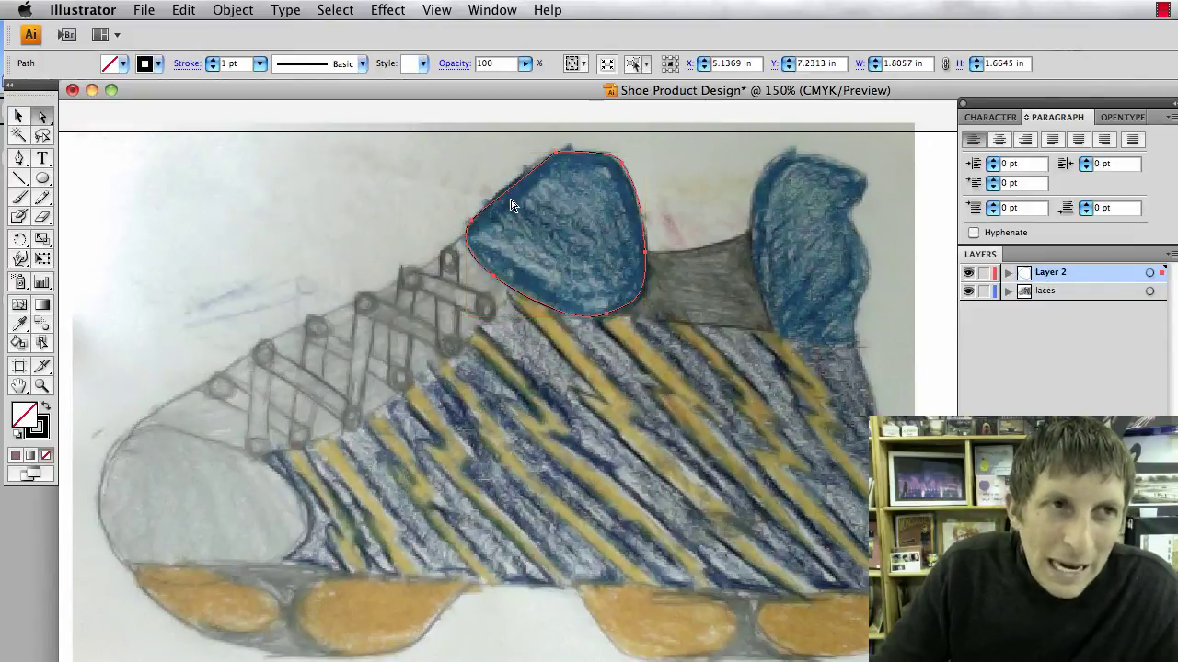
click(557, 152)
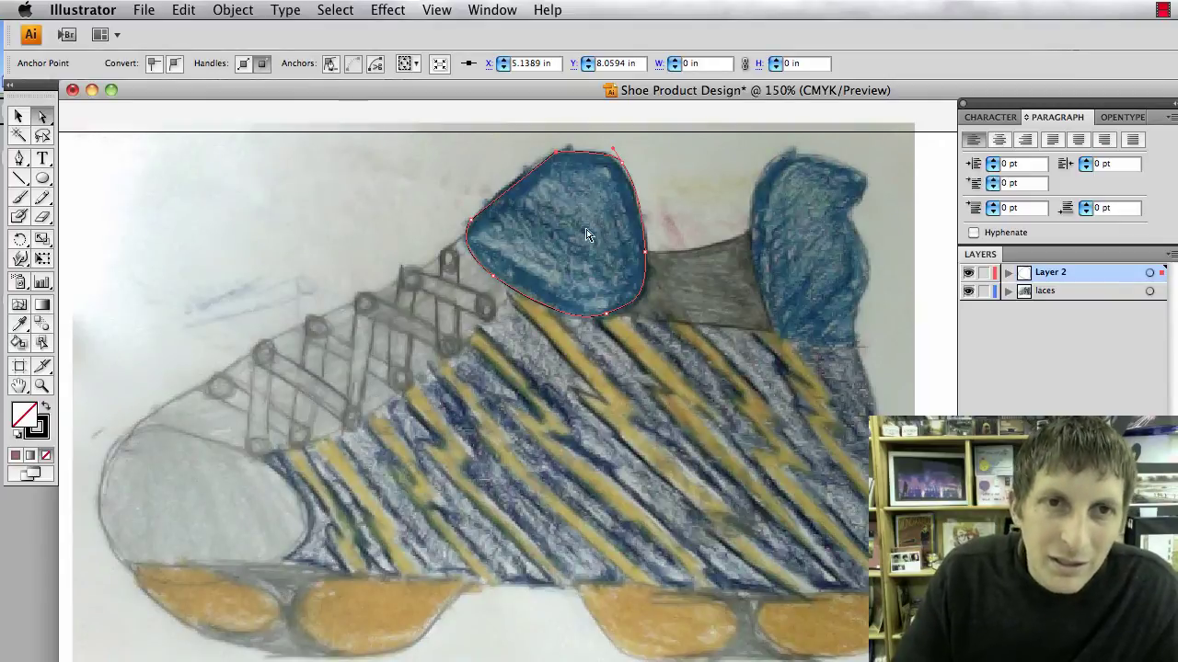
click(494, 273)
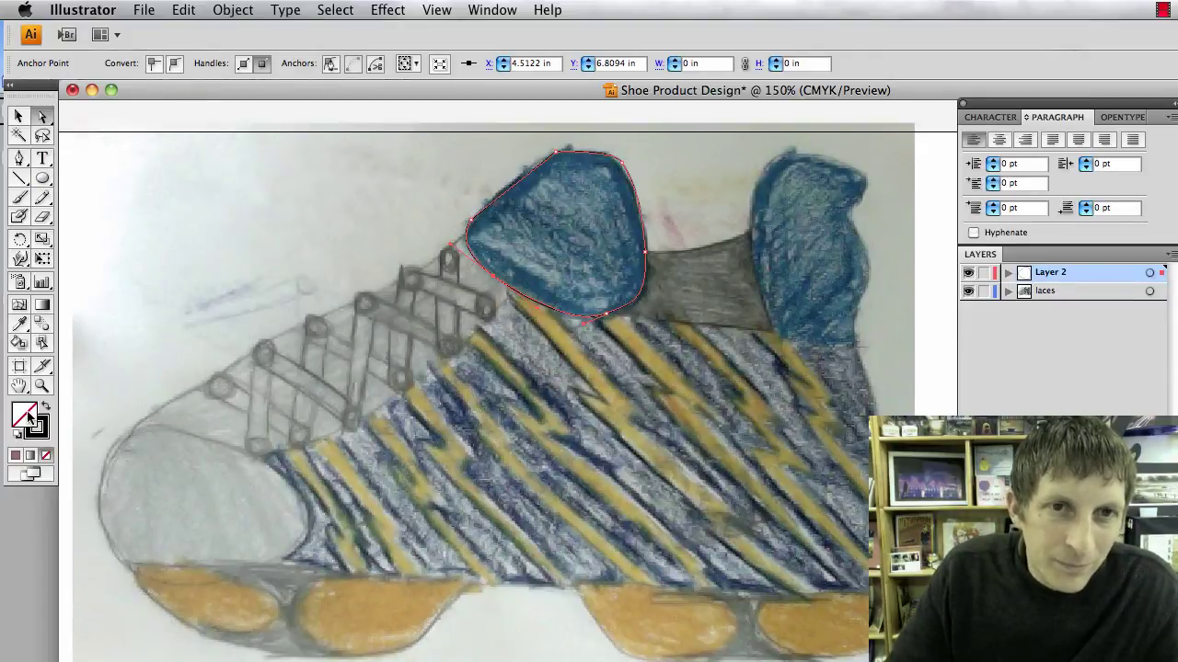
Fill the tongue shape with blue (H 231, S 61, B 59) via the Color Picker.
key(v)
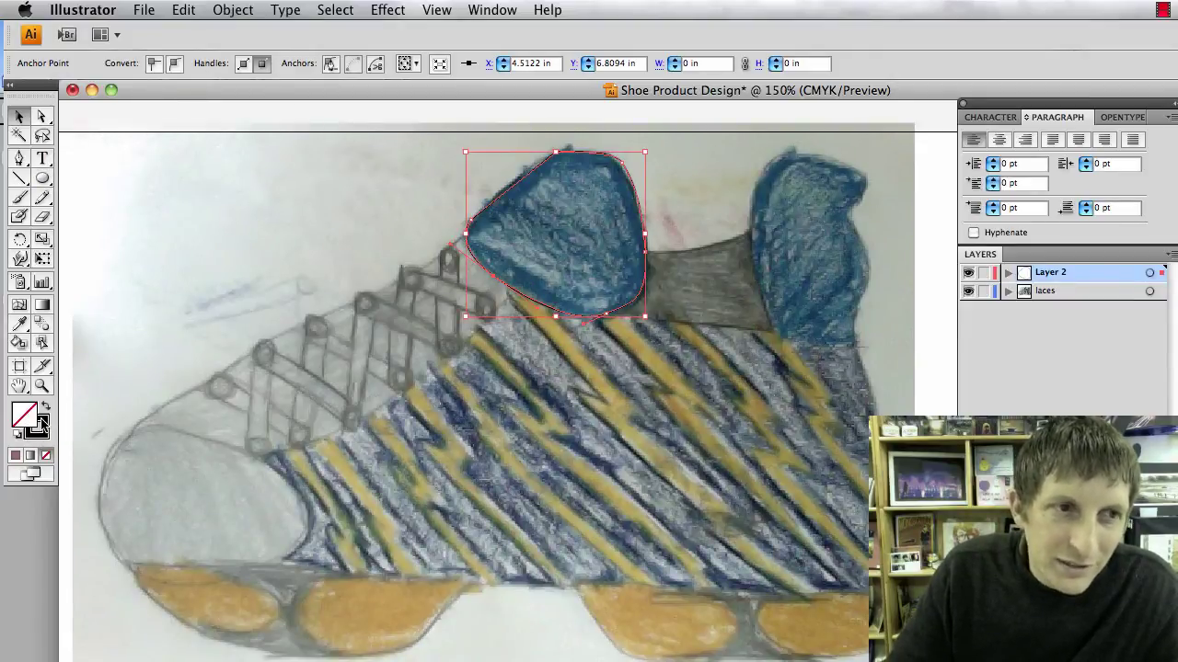
double_click(25, 416)
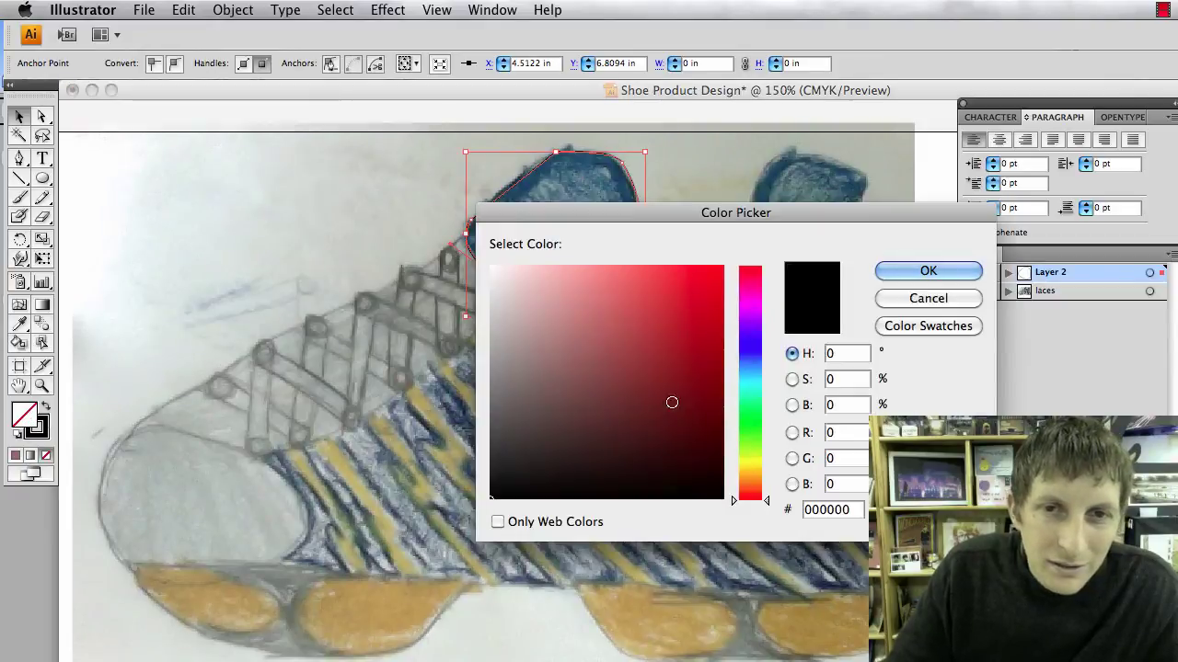
click(753, 353)
click(632, 360)
click(927, 270)
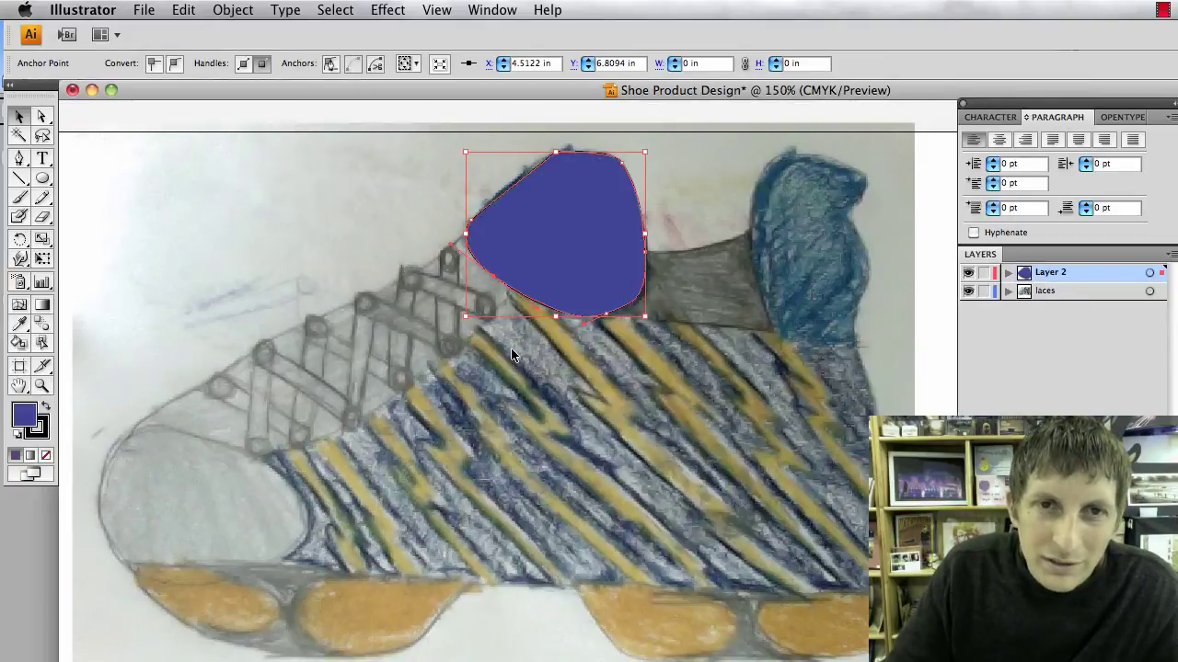
click(202, 241)
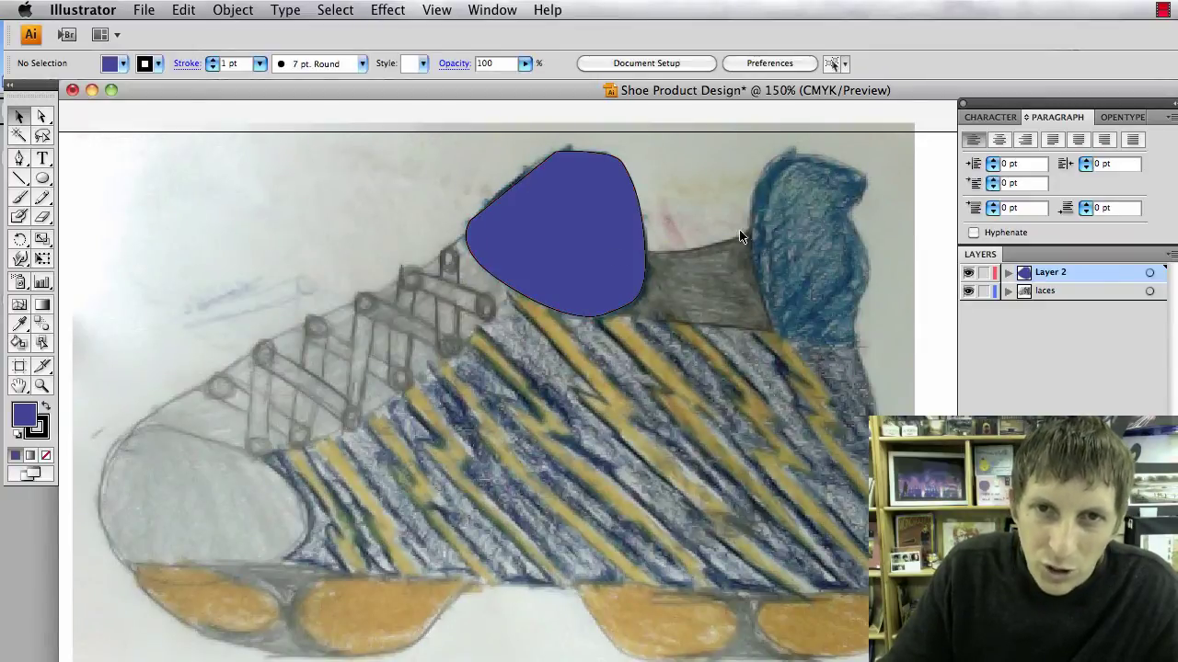
Set the tongue shape's stroke to None.
click(578, 252)
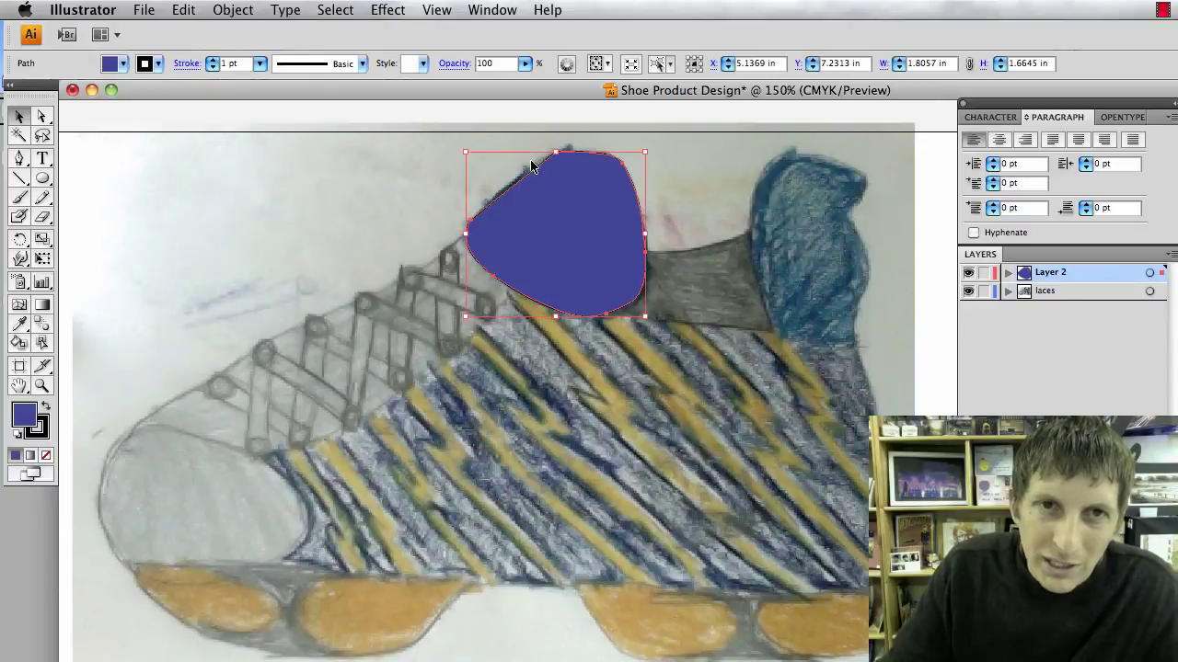
click(145, 63)
click(13, 84)
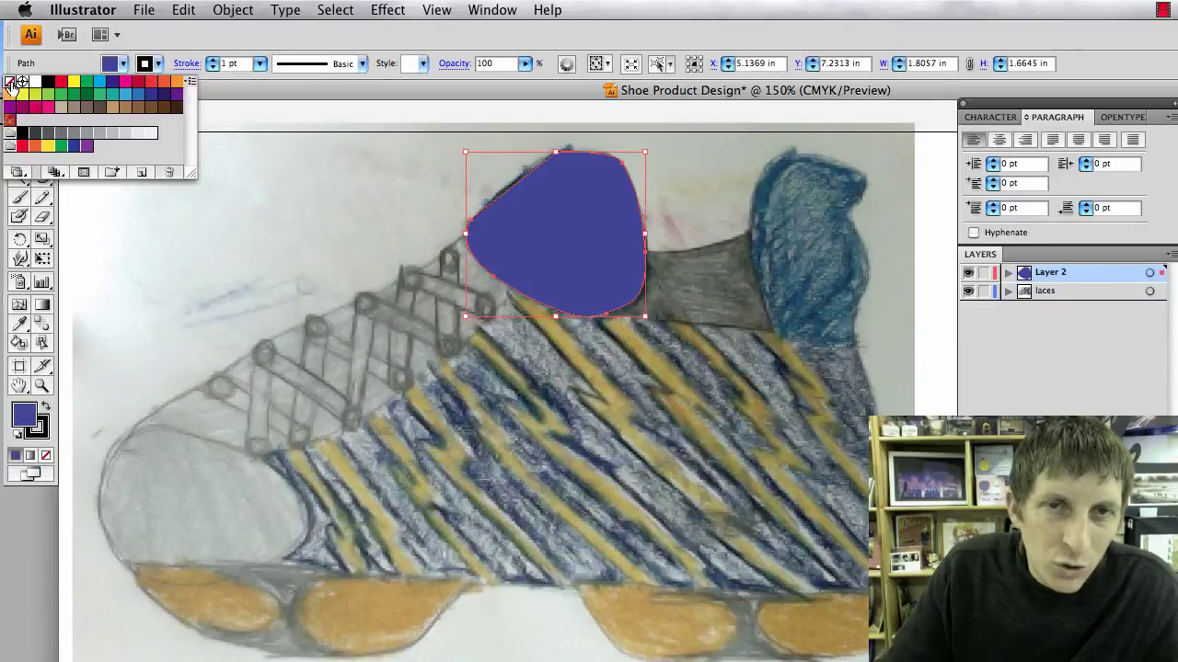
click(264, 242)
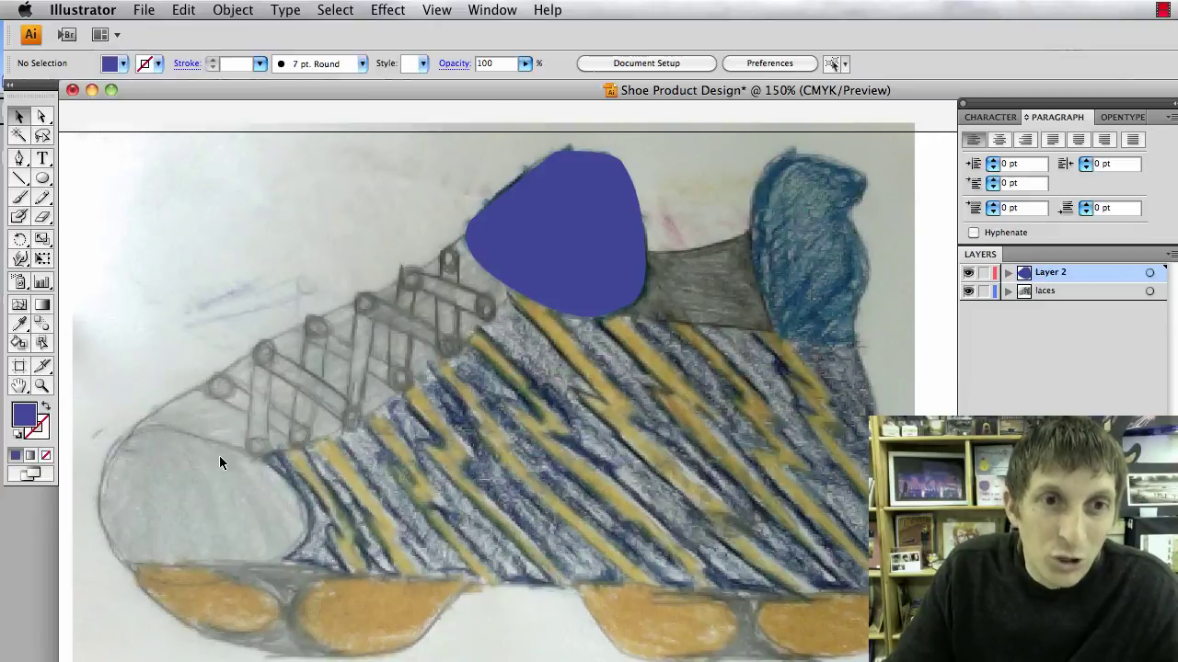
Check the blue tongue shape by selecting and deselecting it, then open the Cmd+Tab switcher.
click(534, 266)
click(803, 621)
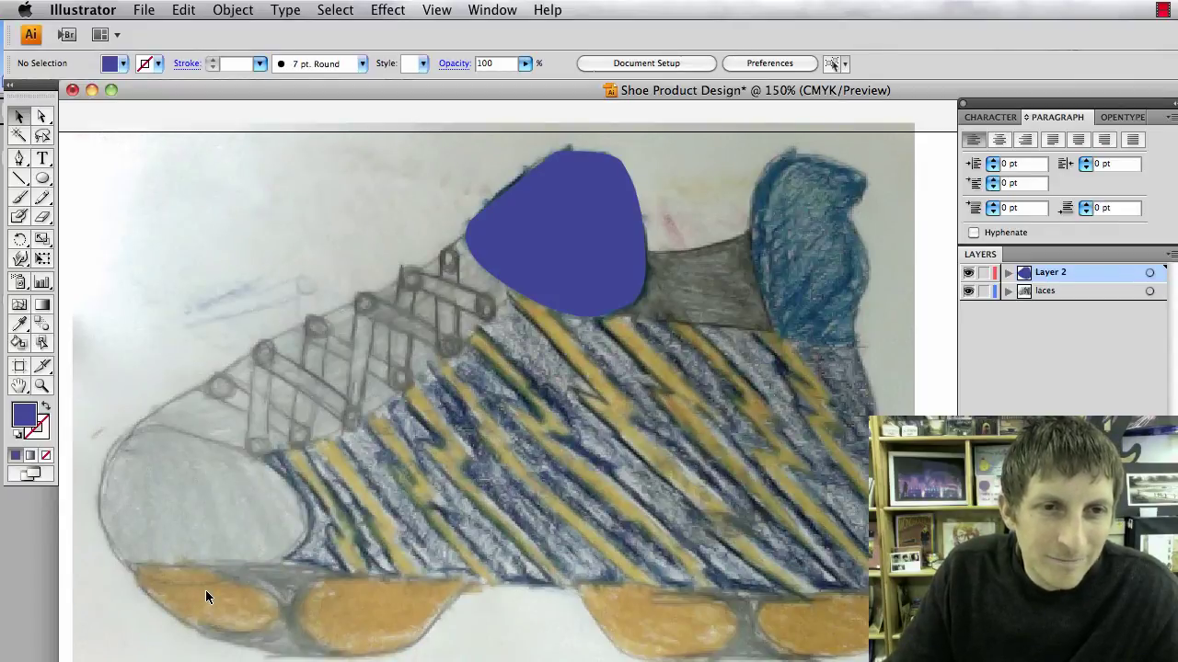
click(557, 288)
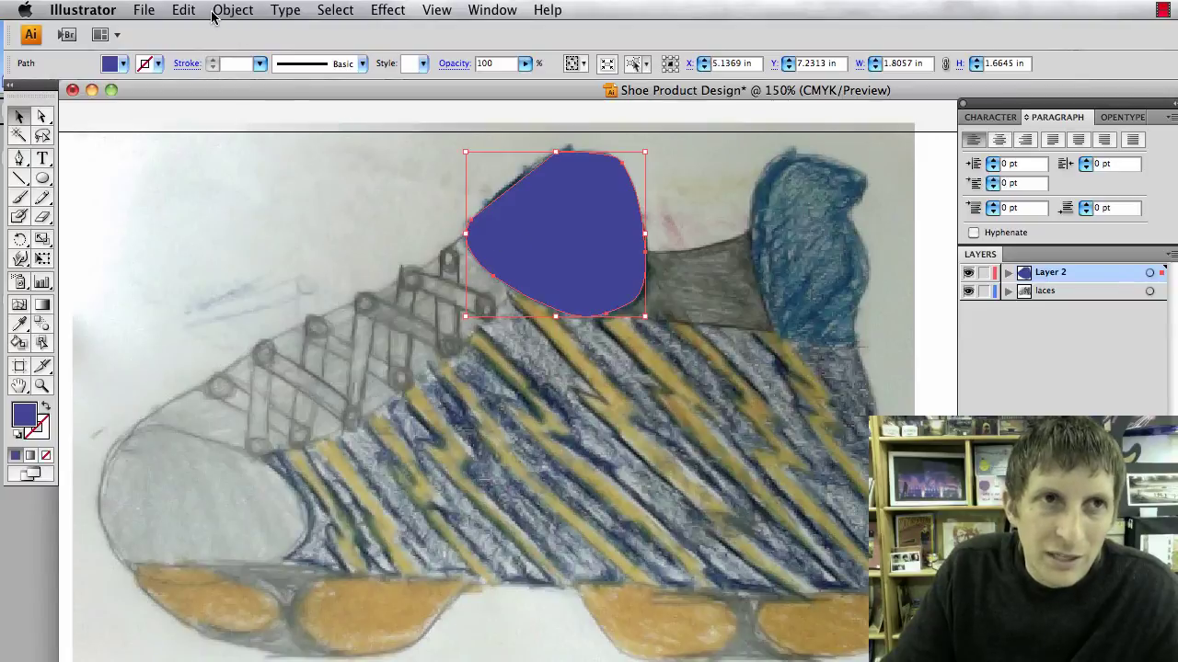
click(359, 299)
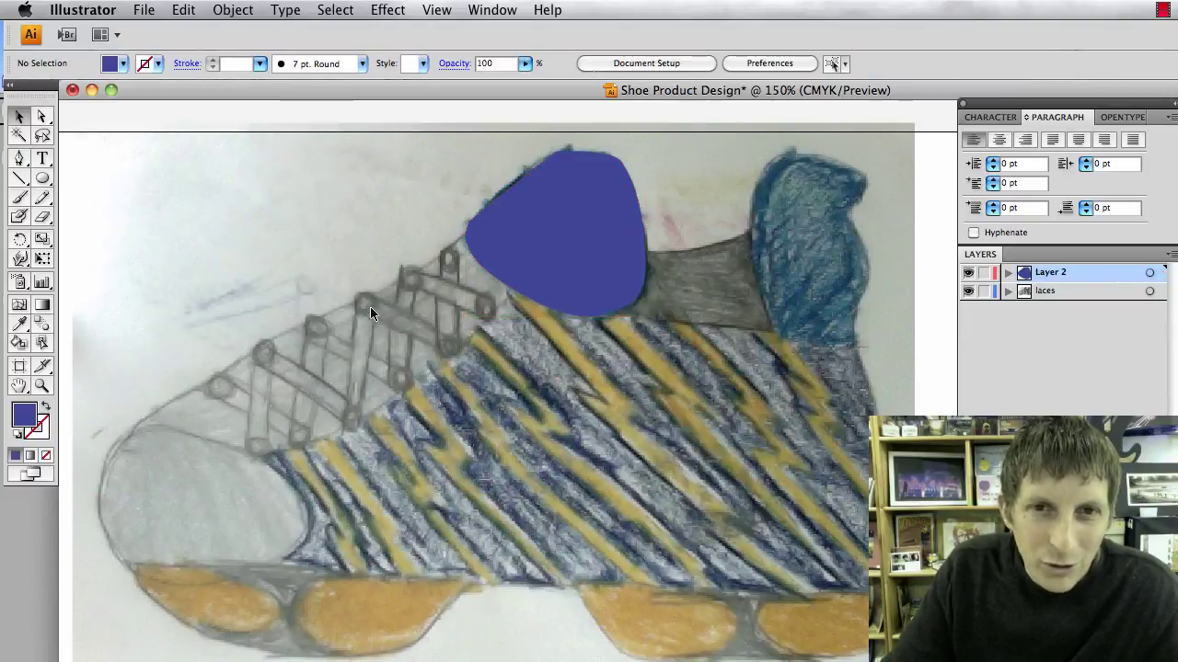
key(super+Tab)
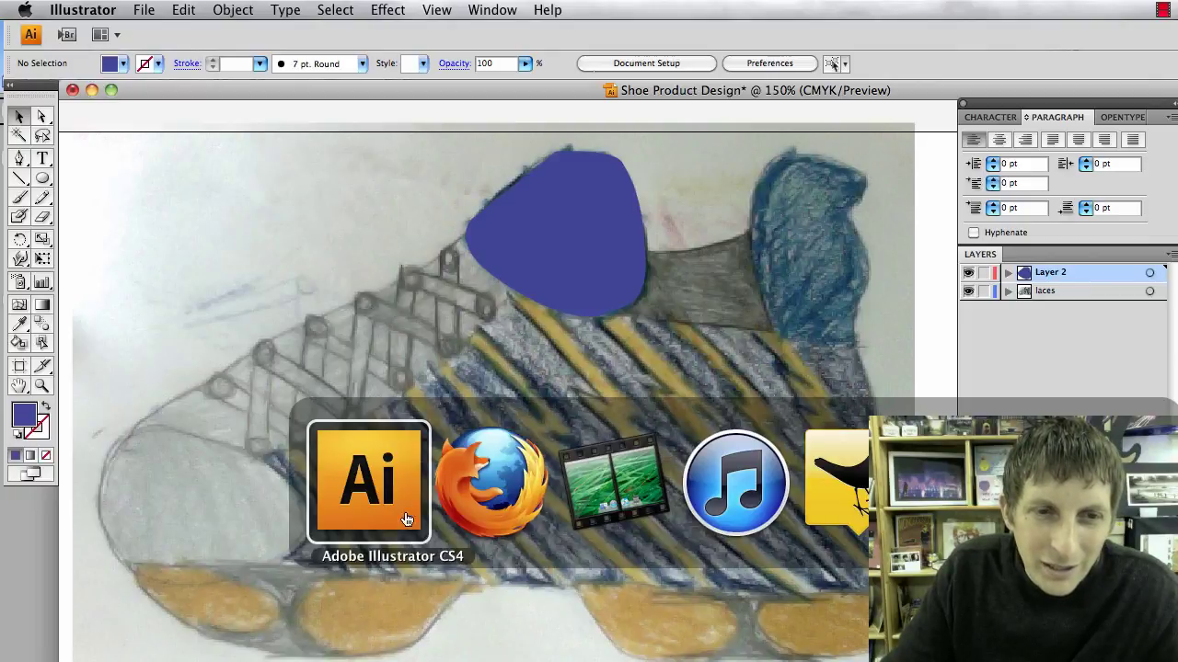